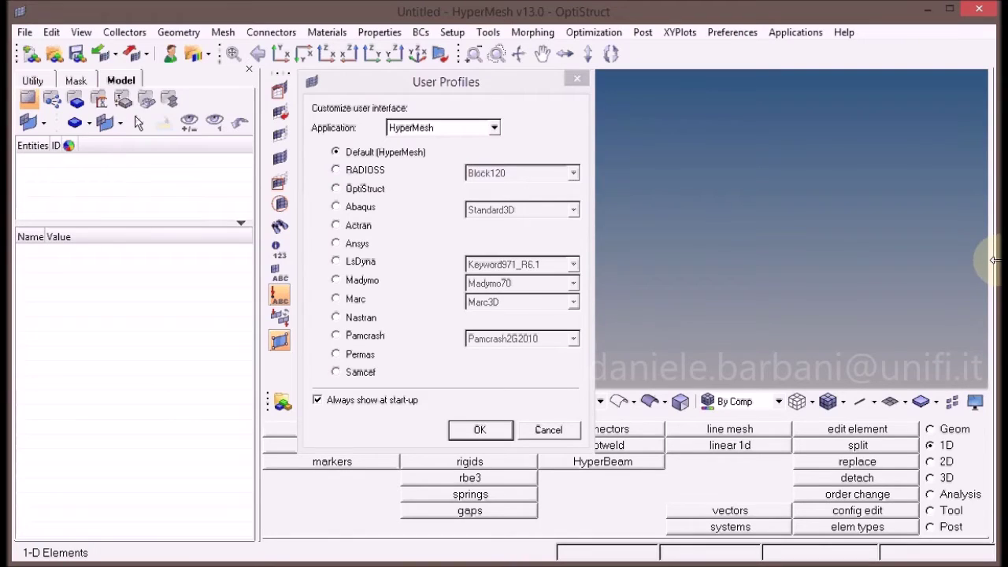
- Load the OptiStruct user profile and import the geometry file bike.step with automatic file type detection
{"action": "left_click", "coordinate": [361, 191]}
{"action": "left_click", "coordinate": [498, 430]}
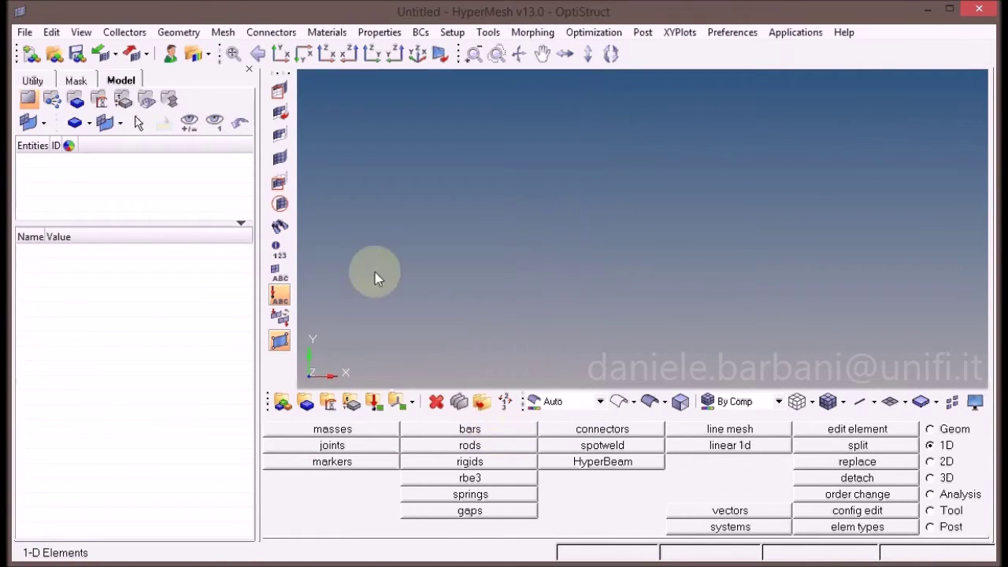
{"action": "left_click", "coordinate": [116, 56]}
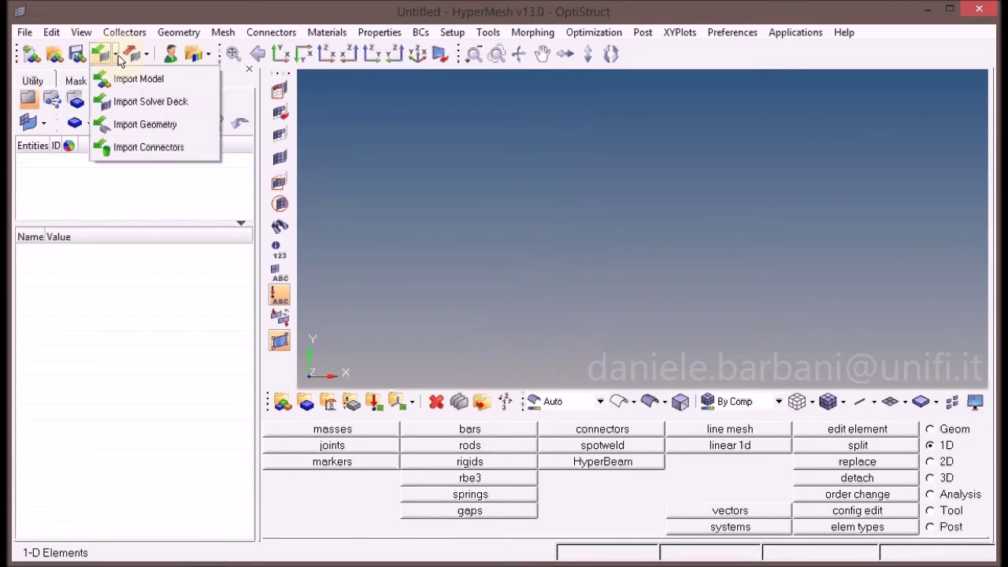
{"action": "left_click", "coordinate": [138, 126]}
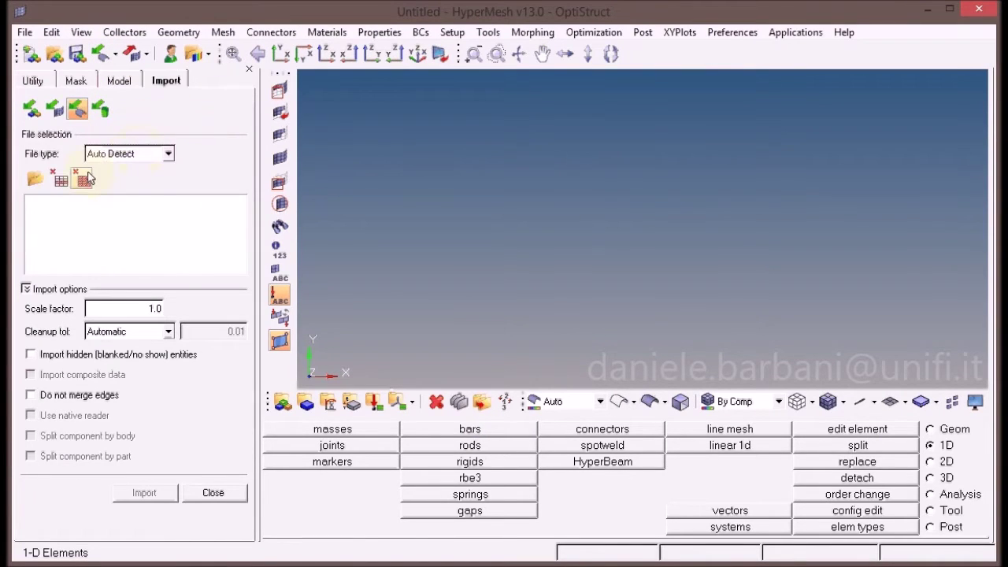
{"action": "left_click", "coordinate": [39, 179]}
{"action": "left_click", "coordinate": [906, 495]}
{"action": "key", "text": "Return"}
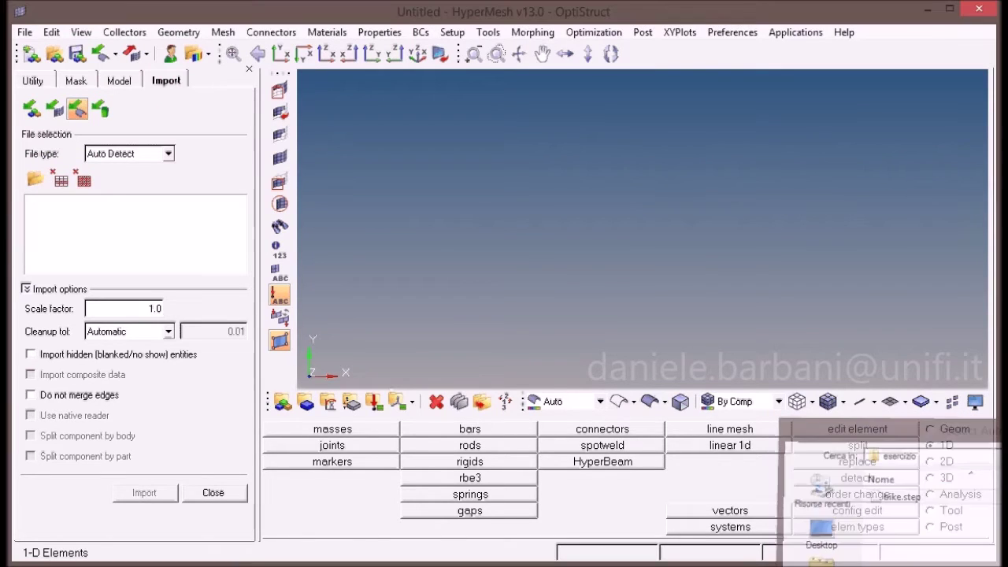
{"action": "left_click", "coordinate": [144, 494]}
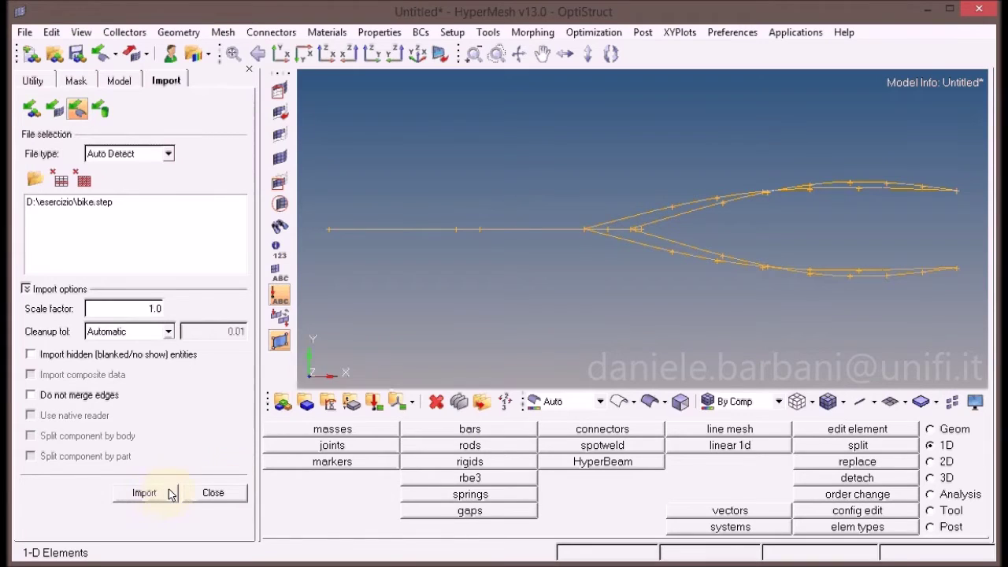
- Create a standard beam section of type Tube from the OPTISTRUCT section library in HyperBeam
{"action": "mouse_move", "coordinate": [599, 368]}
{"action": "left_mouse_down", "text": "ctrl"}
{"action": "mouse_move", "coordinate": [549, 308]}
{"action": "mouse_move", "coordinate": [657, 306]}
{"action": "mouse_move", "coordinate": [647, 290]}
{"action": "mouse_move", "coordinate": [678, 306]}
{"action": "mouse_move", "coordinate": [666, 276]}
{"action": "mouse_move", "coordinate": [738, 289]}
{"action": "mouse_move", "coordinate": [675, 281]}
{"action": "mouse_move", "coordinate": [688, 292]}
{"action": "mouse_move", "coordinate": [675, 313]}
{"action": "left_mouse_up", "text": "ctrl"}
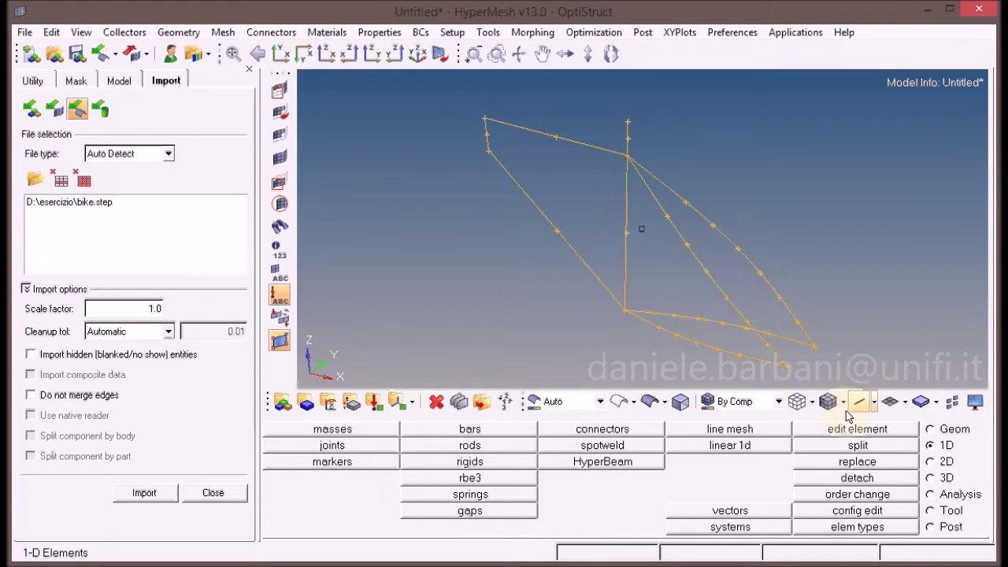
{"action": "left_click", "coordinate": [622, 464]}
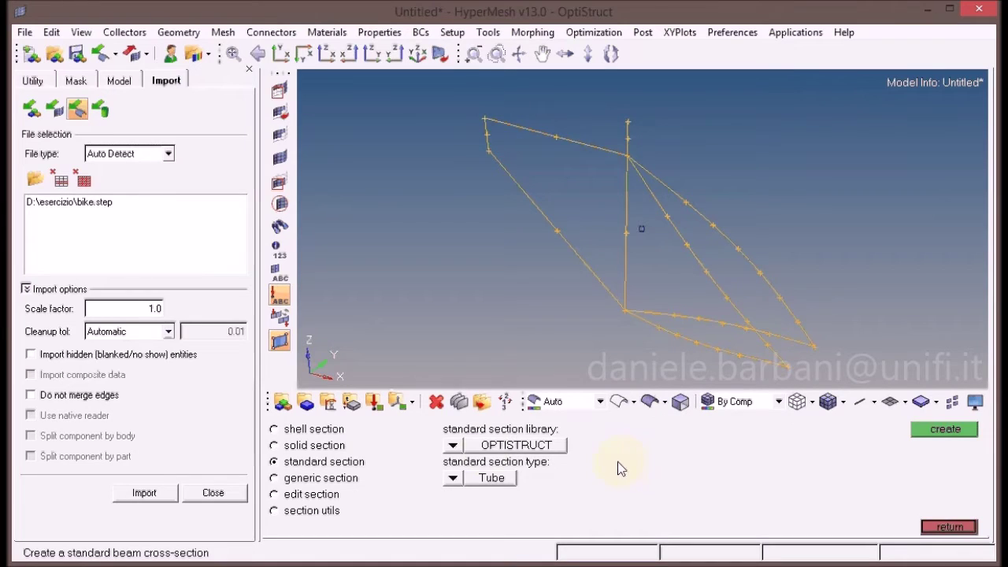
{"action": "left_click", "coordinate": [453, 447]}
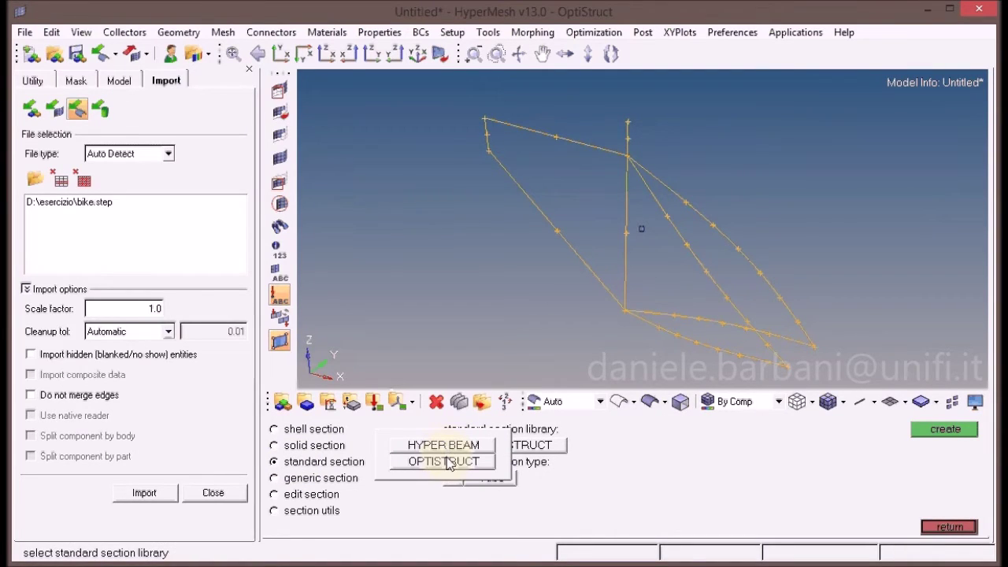
{"action": "left_click", "coordinate": [449, 462]}
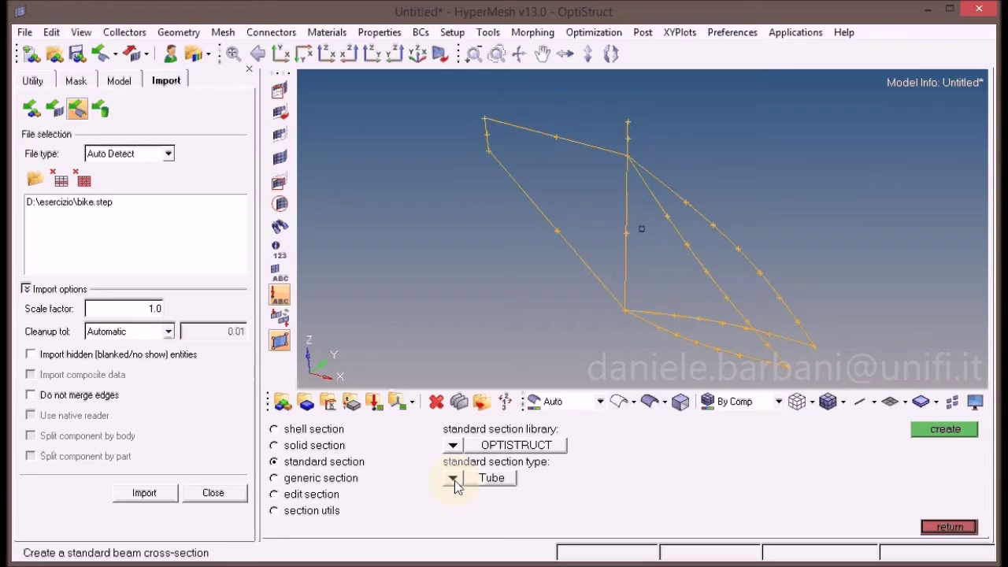
{"action": "left_click", "coordinate": [946, 429]}
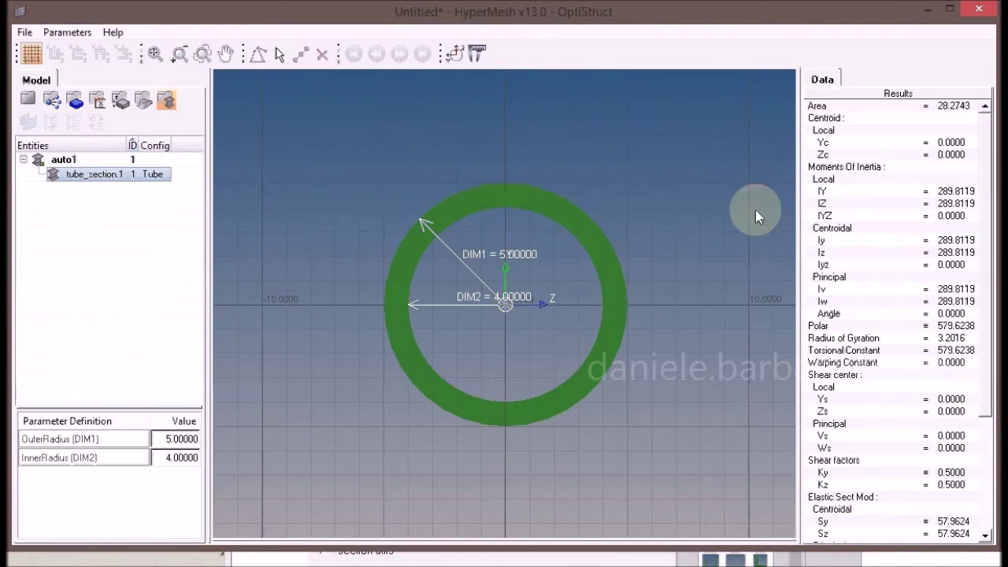
- Set the first tube section's outer radius to 10 and its inner radius to 8
{"action": "left_click", "coordinate": [174, 445]}
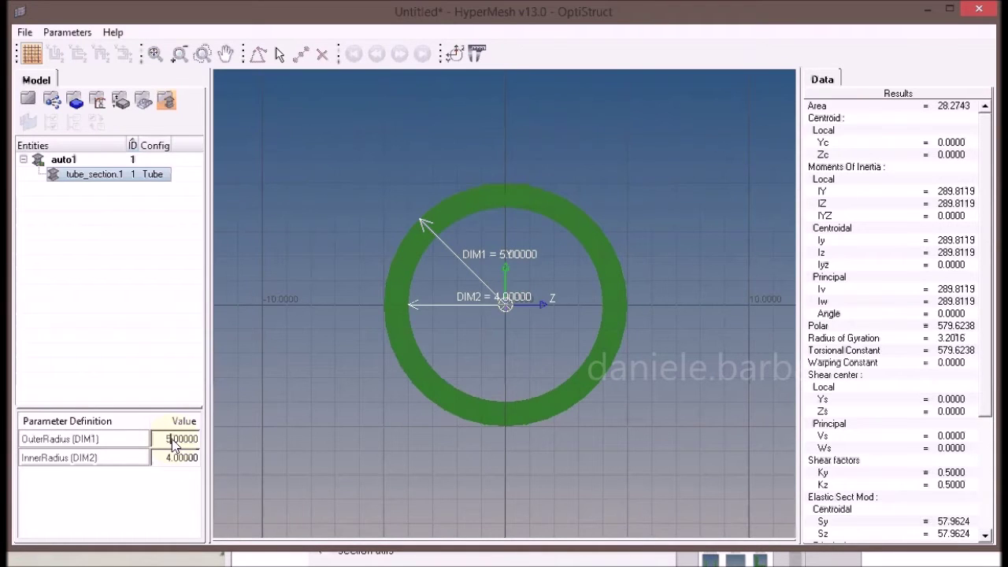
{"action": "key", "text": "shift+Home"}
{"action": "type", "text": "10"}
{"action": "left_click", "coordinate": [179, 466]}
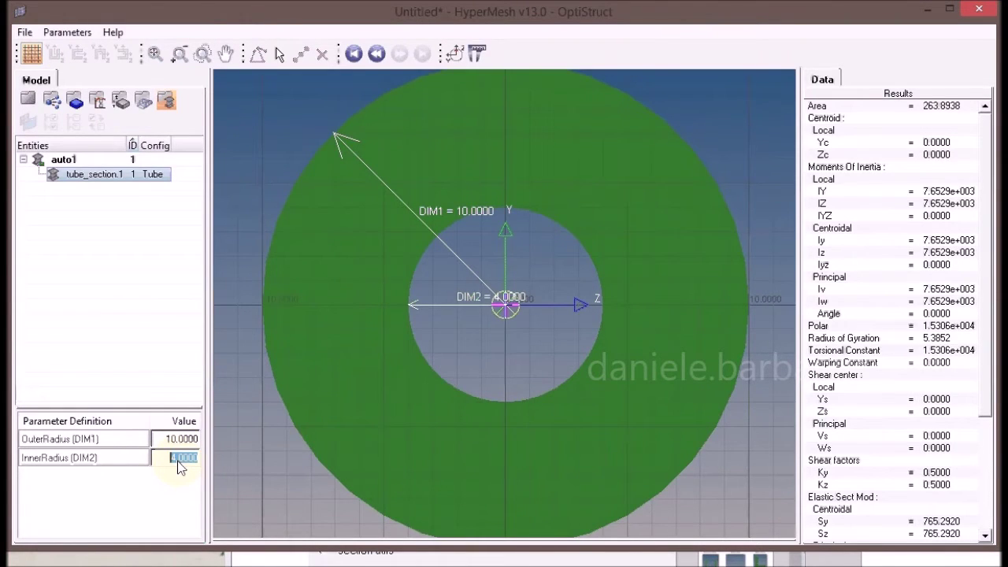
{"action": "type", "text": "8"}
{"action": "key", "text": "Return"}
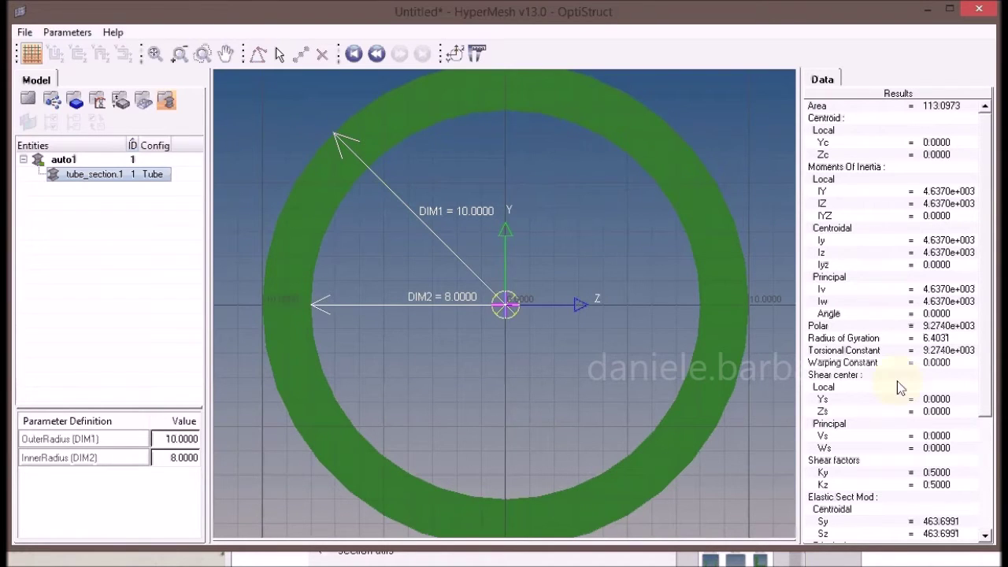
- Rename the first tube section as tube
{"action": "right_click", "coordinate": [100, 182]}
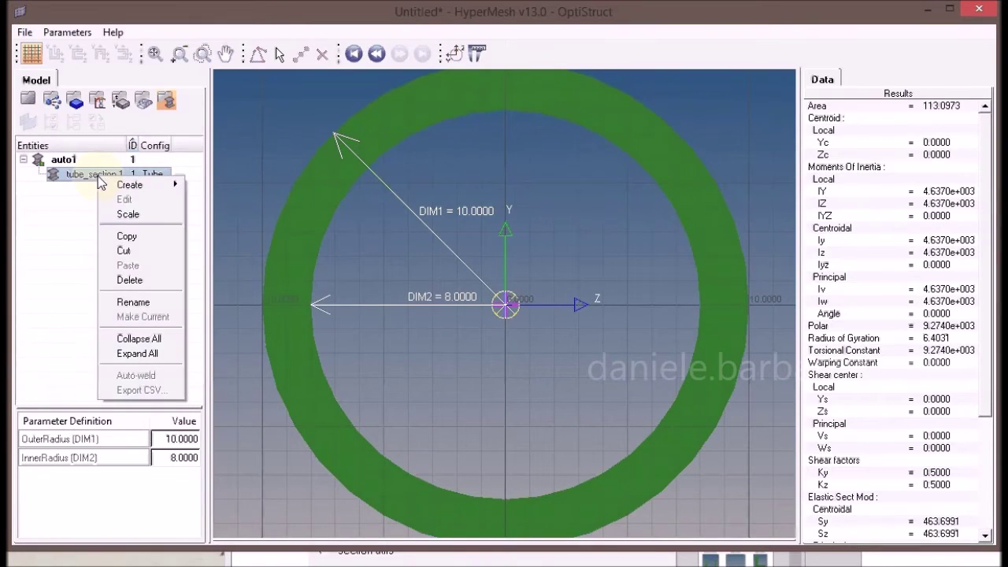
{"action": "left_click", "coordinate": [134, 302]}
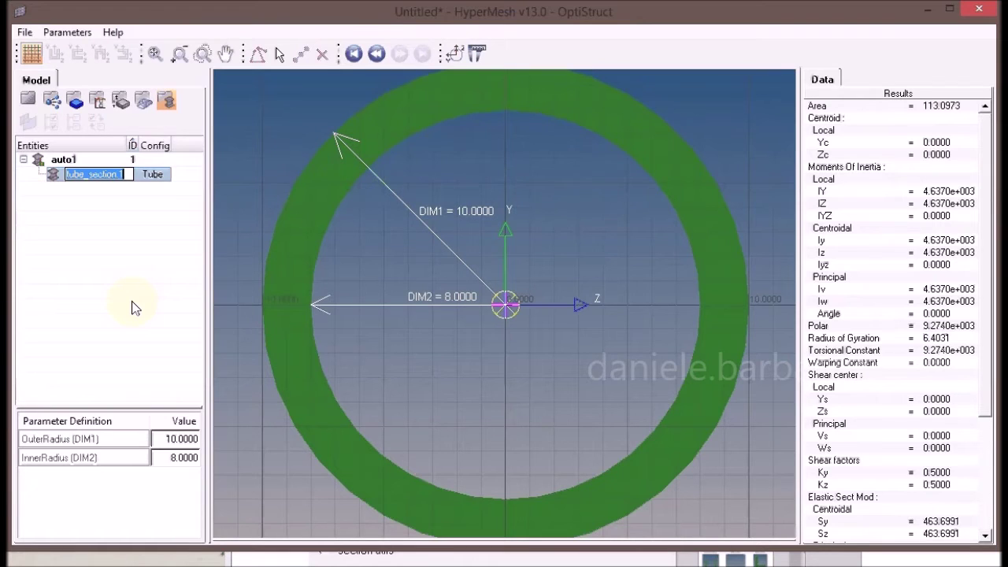
{"action": "type", "text": "tube"}
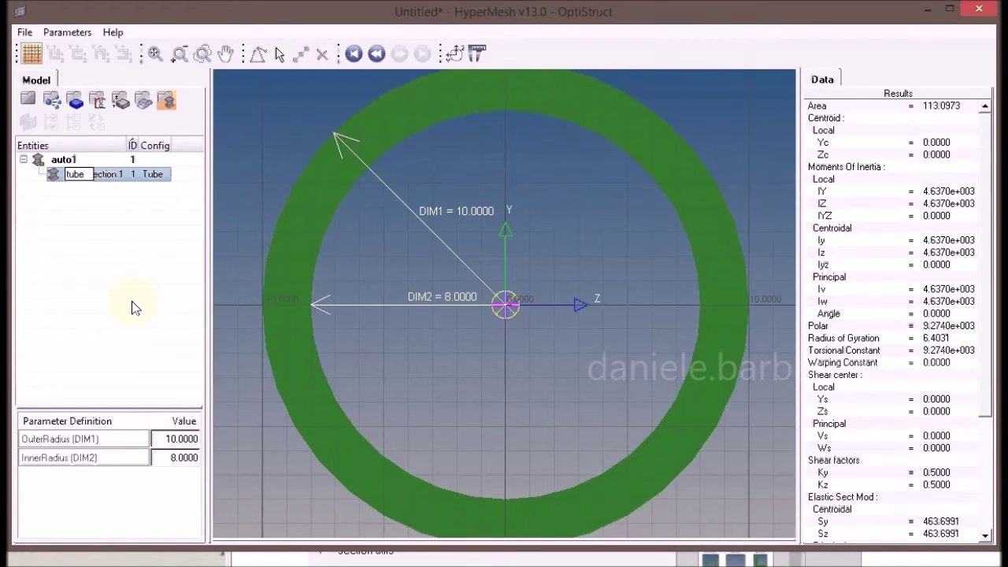
{"action": "key", "text": "Return"}
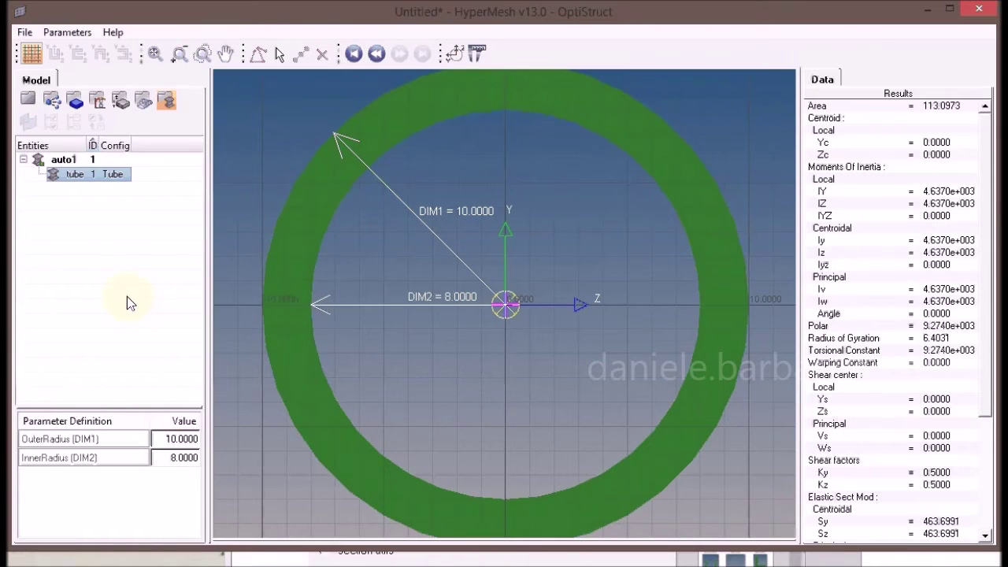
- Create a second standard OptiStruct TUBE section and rename it as seat_post
{"action": "right_click", "coordinate": [55, 226]}
{"action": "mouse_move", "coordinate": [87, 228]}
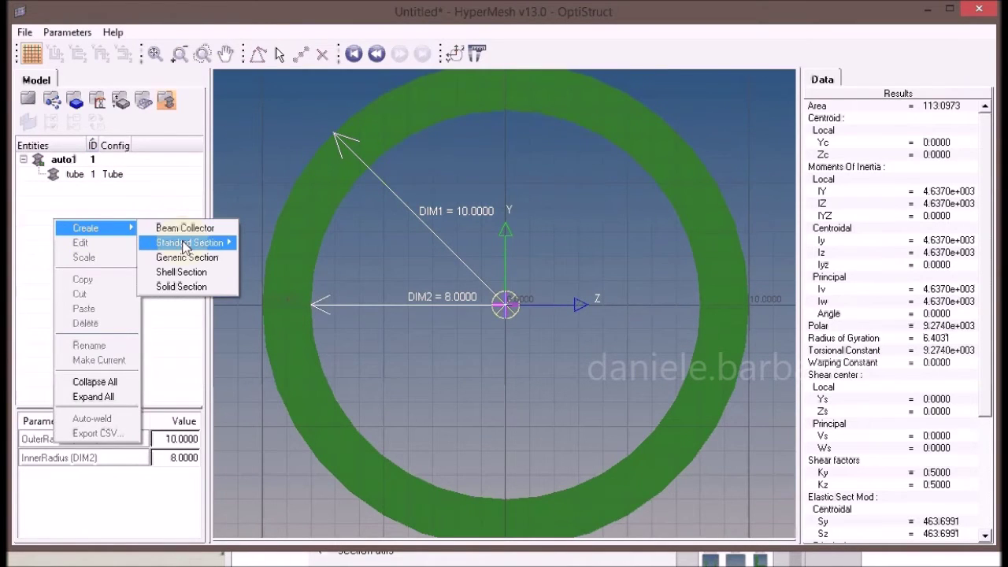
{"action": "mouse_move", "coordinate": [201, 243]}
{"action": "mouse_move", "coordinate": [289, 251]}
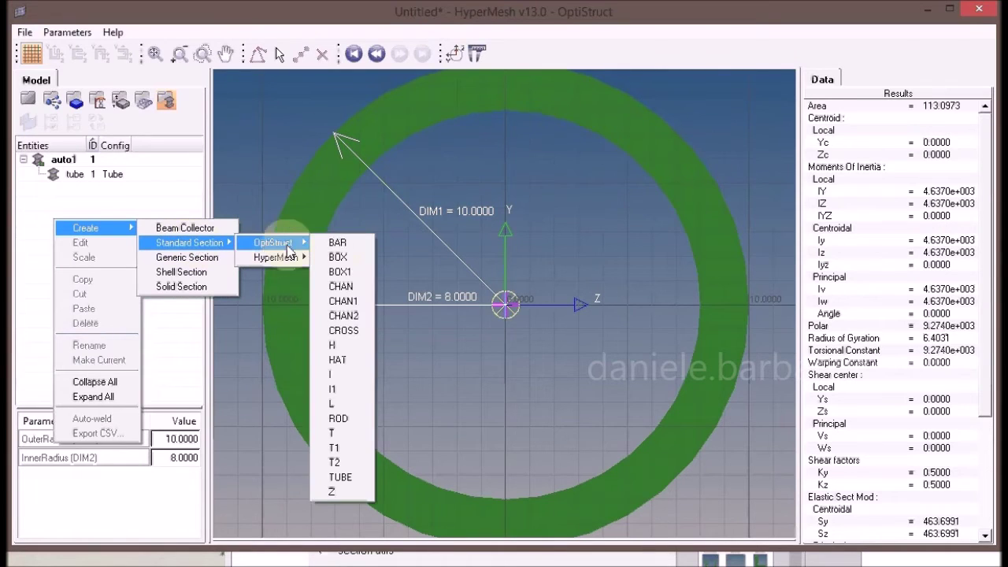
{"action": "left_click", "coordinate": [344, 478]}
{"action": "right_click", "coordinate": [102, 196]}
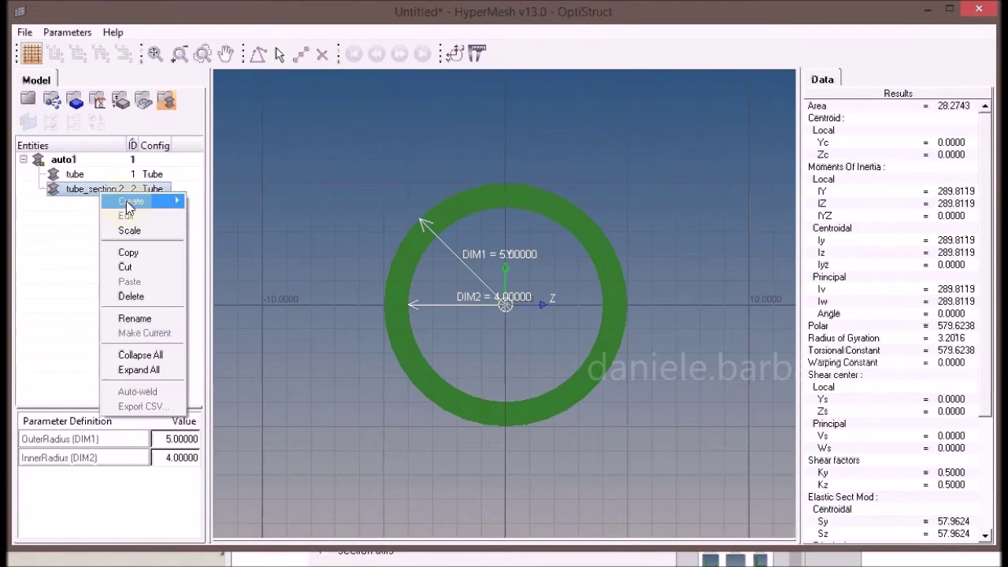
{"action": "left_click", "coordinate": [147, 319]}
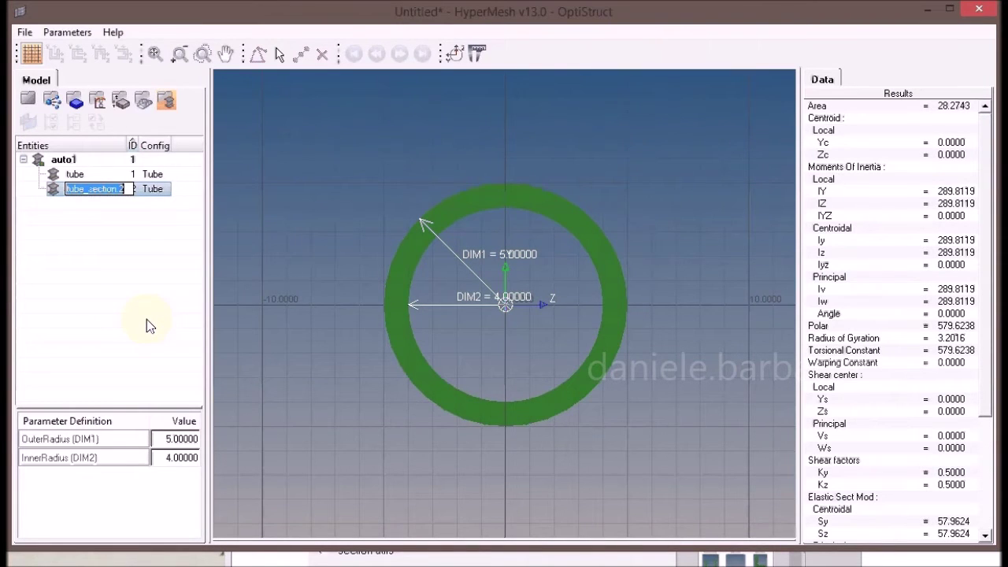
{"action": "type", "text": "seat_post"}
{"action": "key", "text": "Return"}
- Set the seat_post section's outer radius to 10 and its inner radius to 8
{"action": "left_click", "coordinate": [169, 444]}
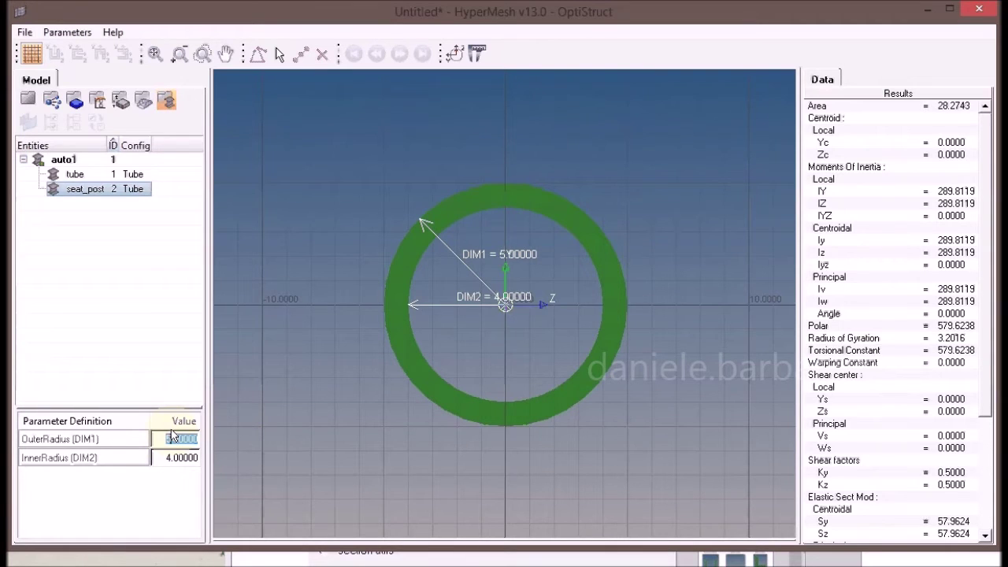
{"action": "type", "text": "10"}
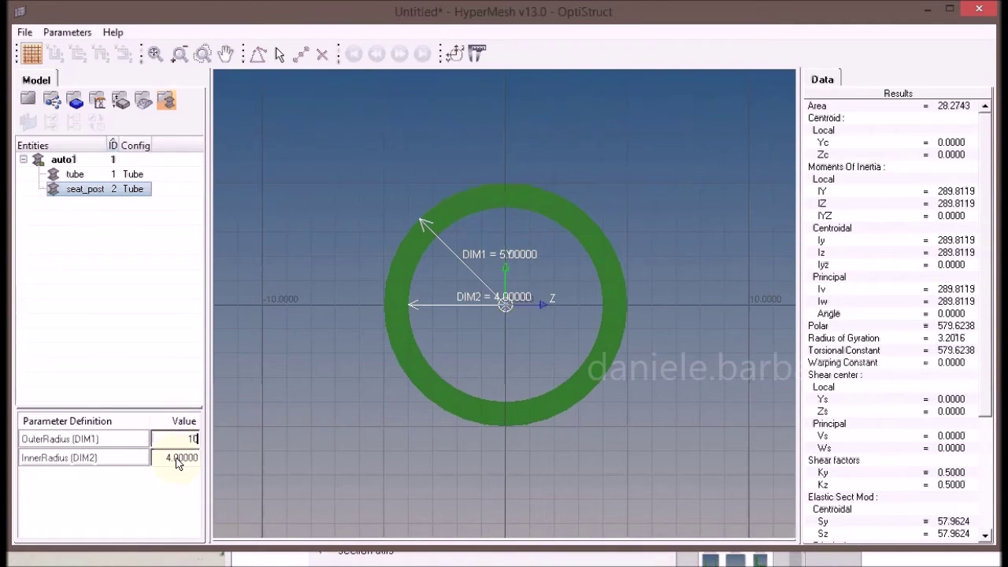
{"action": "key", "text": "Return"}
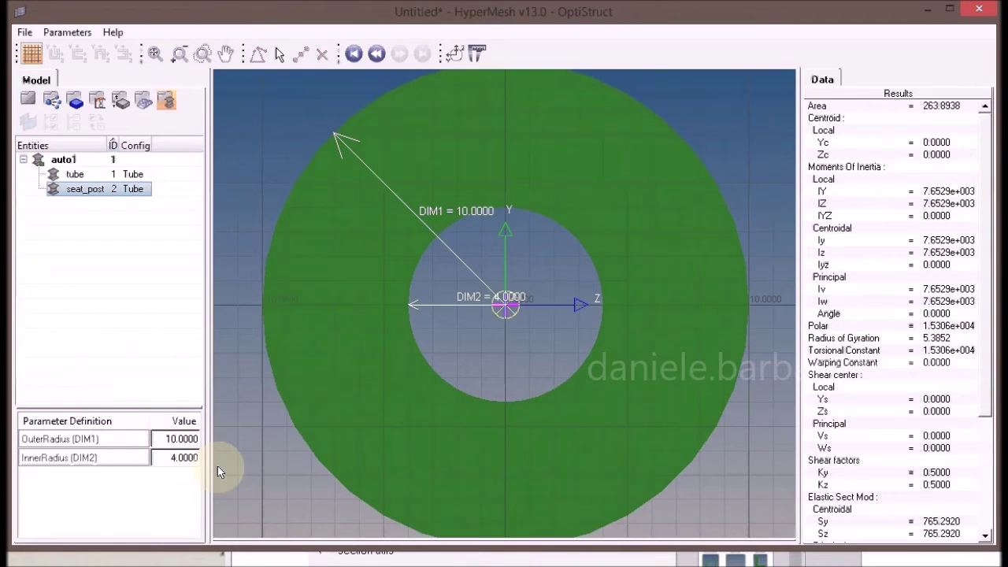
{"action": "double_click", "coordinate": [190, 459]}
{"action": "key", "text": "BackSpace"}
{"action": "type", "text": "8"}
{"action": "key", "text": "Return"}
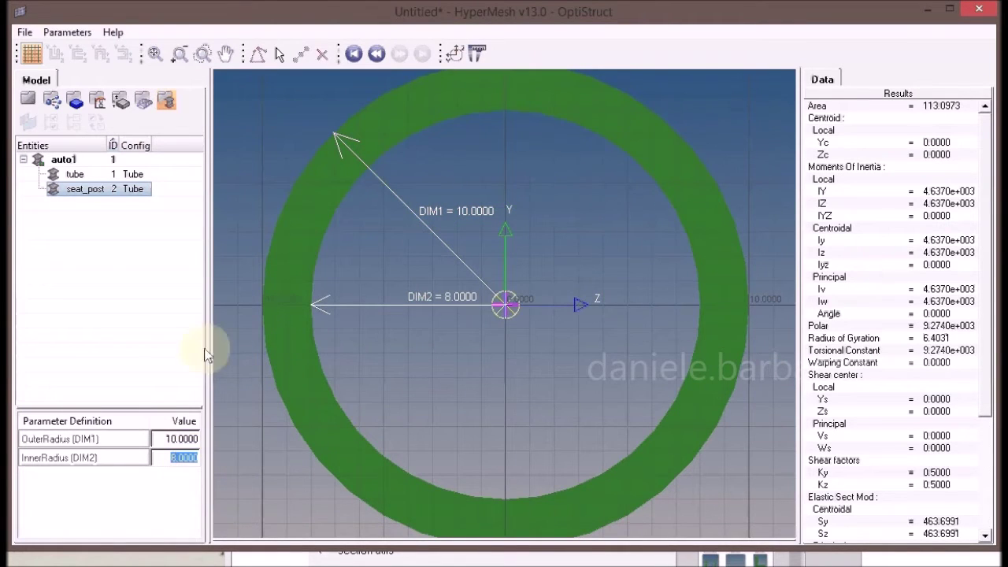
- Exit the HyperBeam section editor and return to the bike frame model
{"action": "left_click", "coordinate": [309, 22]}
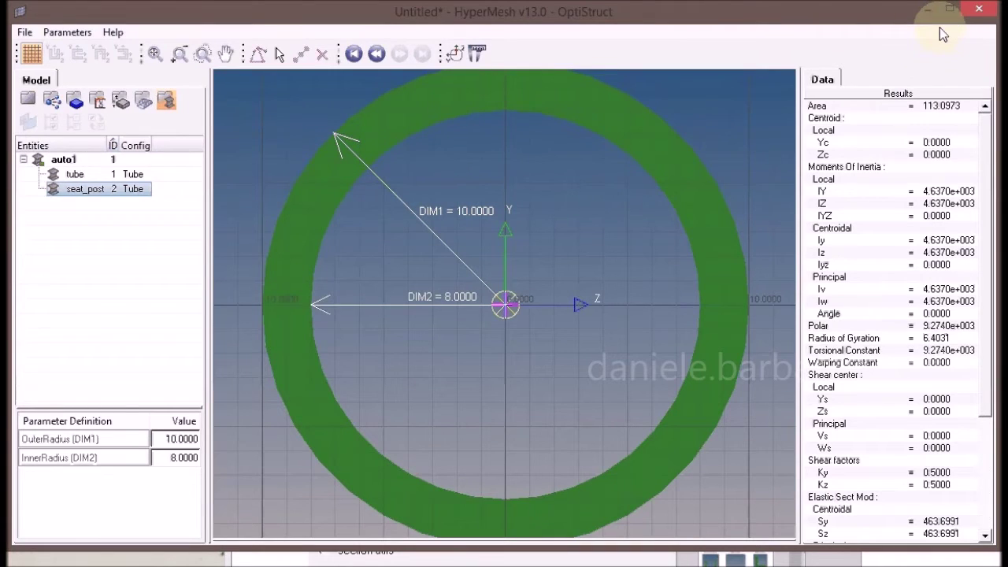
{"action": "left_click", "coordinate": [25, 33]}
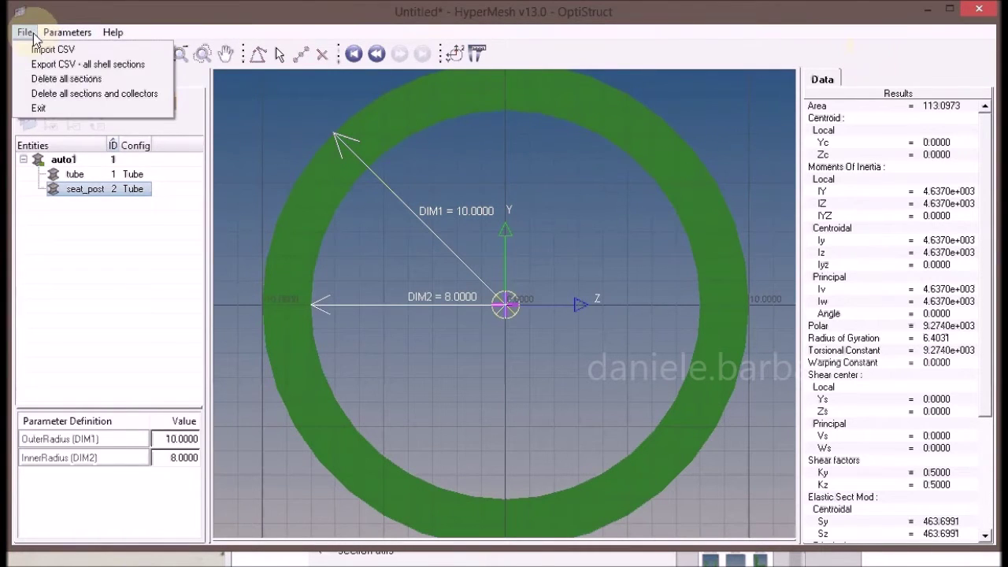
{"action": "left_click", "coordinate": [48, 115]}
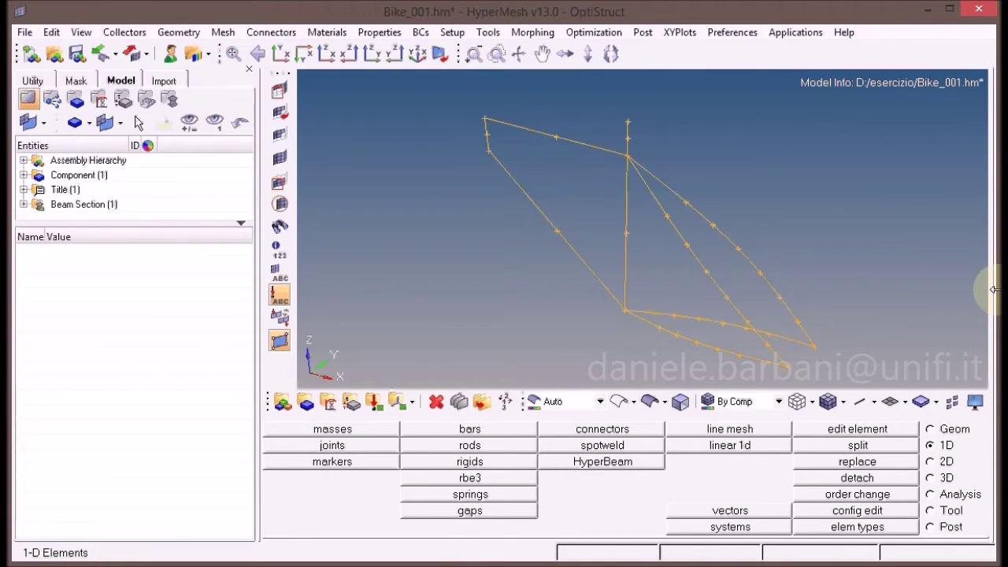
- Create a material named Acciaio with the MAT1 card image and open its card for editing
{"action": "left_click", "coordinate": [330, 404]}
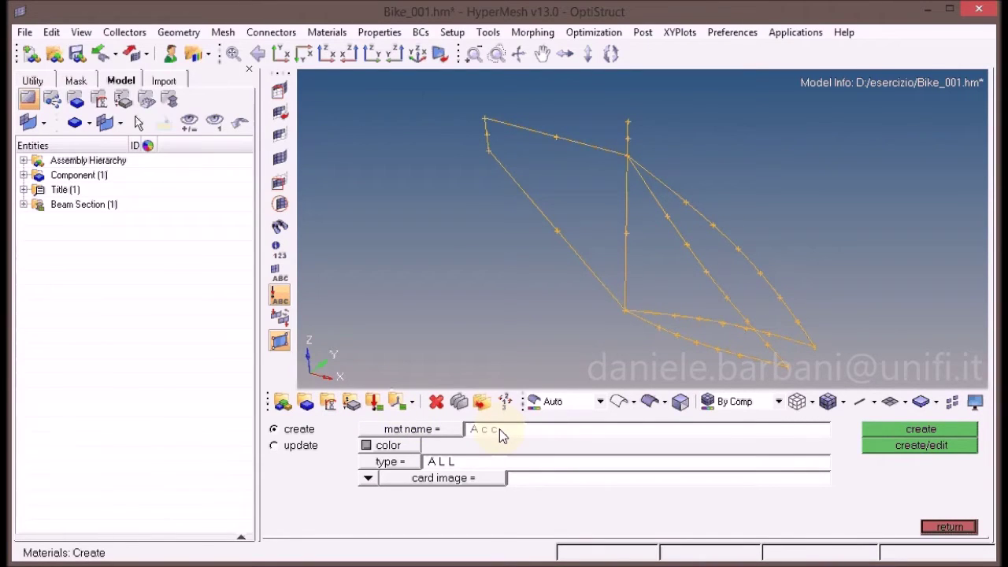
{"action": "type", "text": "io"}
{"action": "left_click", "coordinate": [465, 479]}
{"action": "left_click", "coordinate": [491, 445]}
{"action": "left_click", "coordinate": [888, 449]}
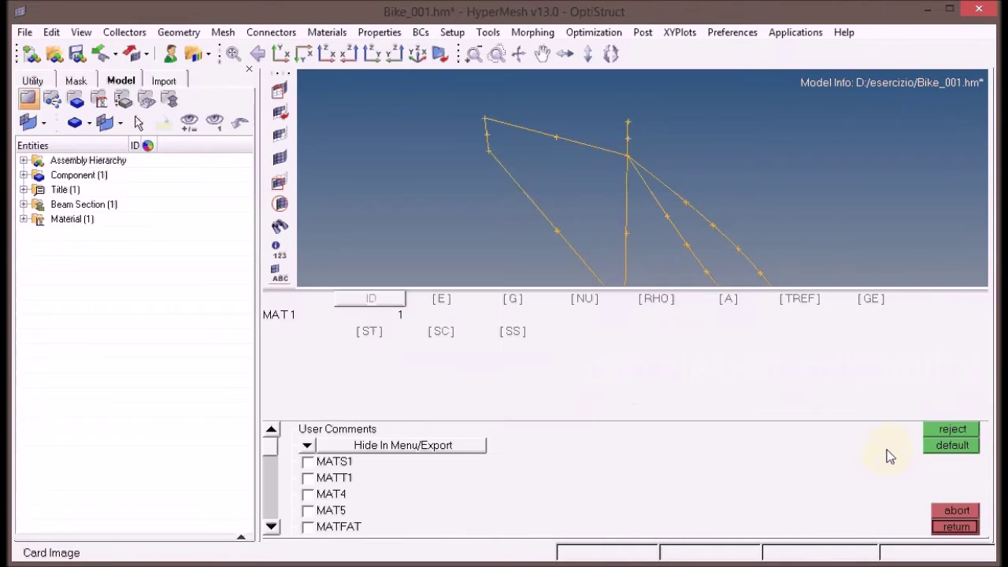
- Define the Acciaio material card with E 2.1e+05, NU 0.3 and RHO 7.9e-09
{"action": "left_click", "coordinate": [444, 303]}
{"action": "type", "text": "2.1e+05"}
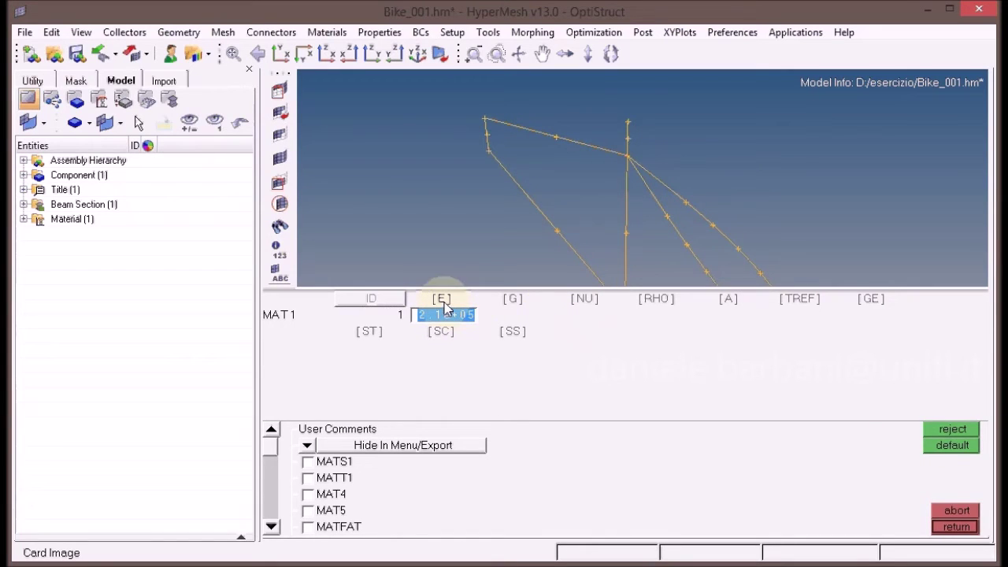
{"action": "left_click", "coordinate": [590, 302]}
{"action": "type", "text": "0.3"}
{"action": "left_click", "coordinate": [659, 303]}
{"action": "type", "text": "7.9e-09"}
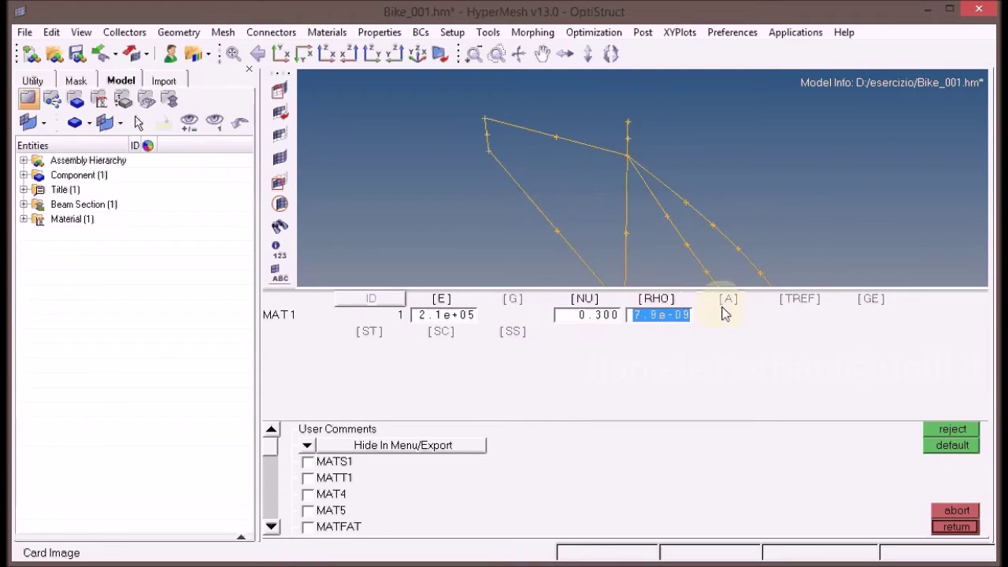
{"action": "left_click", "coordinate": [681, 382]}
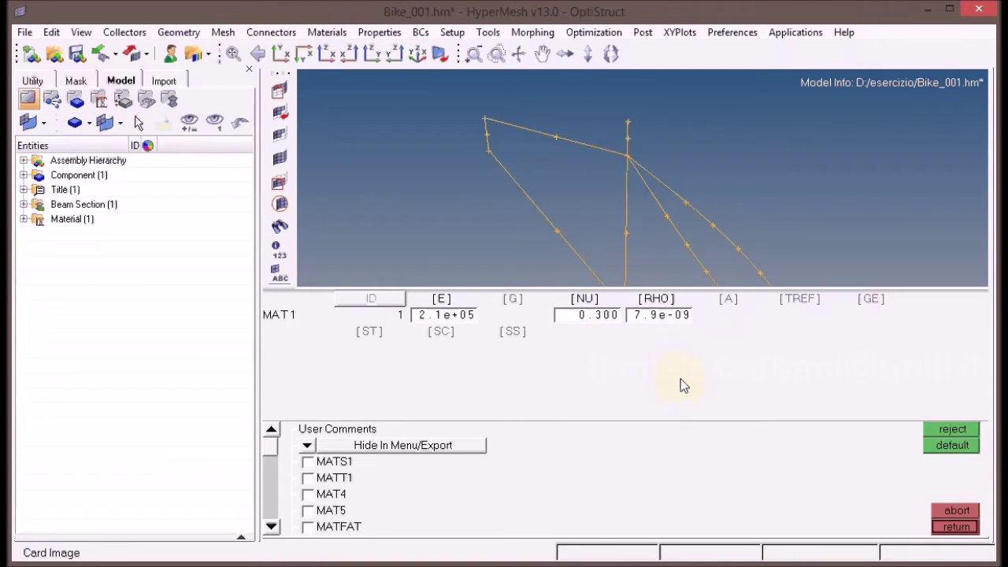
{"action": "left_click", "coordinate": [964, 529]}
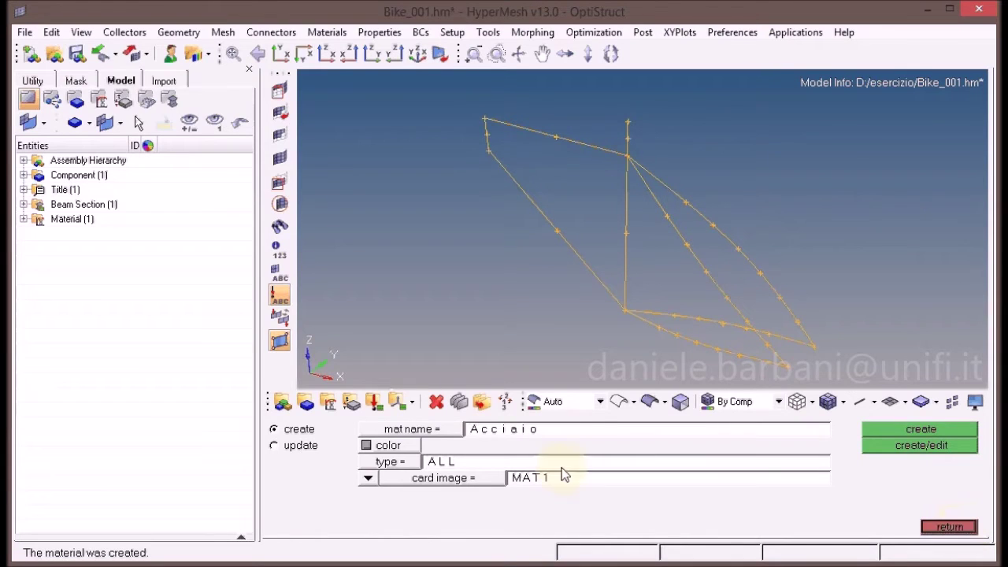
- Create a material named Alluminio with the MAT1 card image and open its card for editing
{"action": "left_click", "coordinate": [533, 434]}
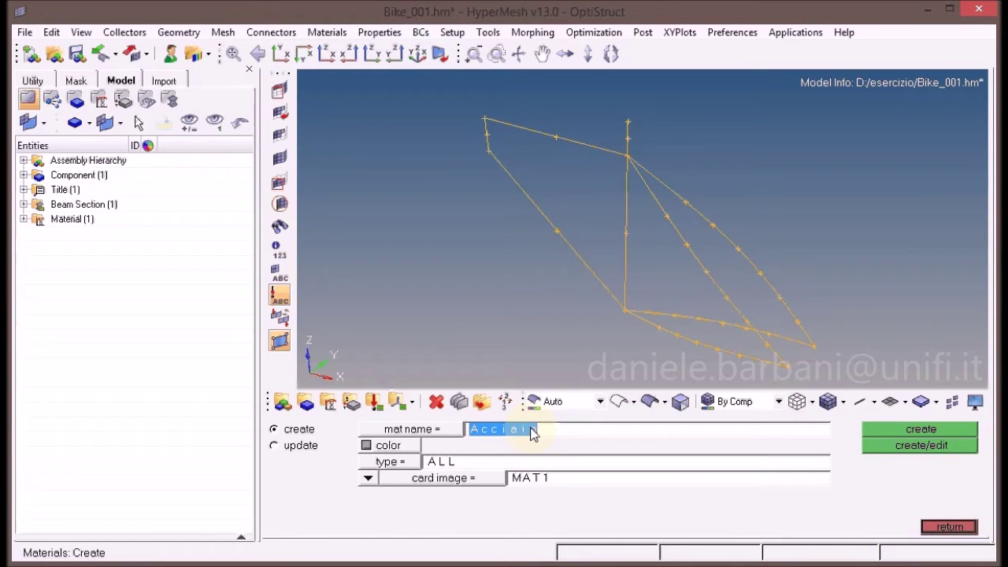
{"action": "type", "text": "Alluminio"}
{"action": "key", "text": "Return"}
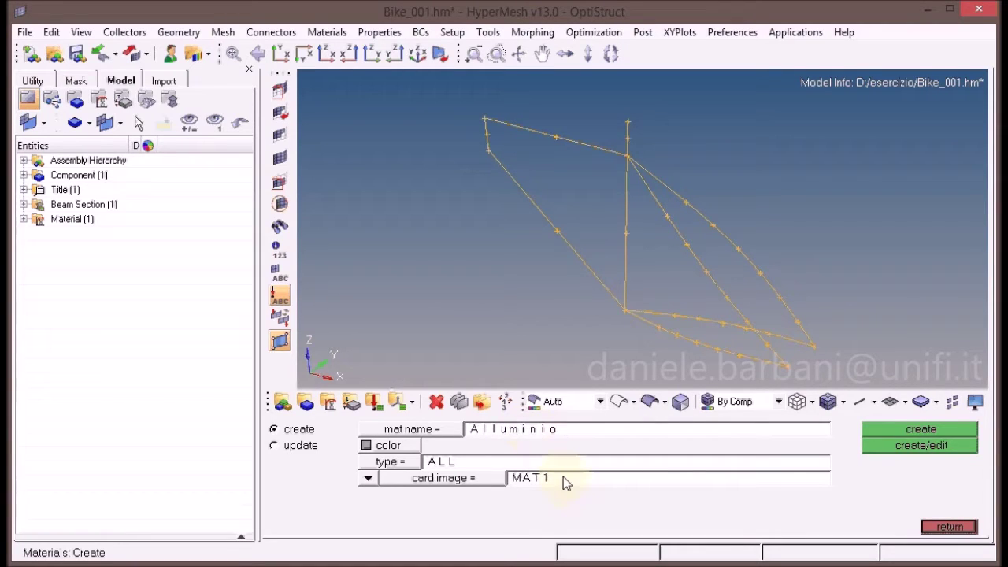
{"action": "left_click", "coordinate": [941, 449]}
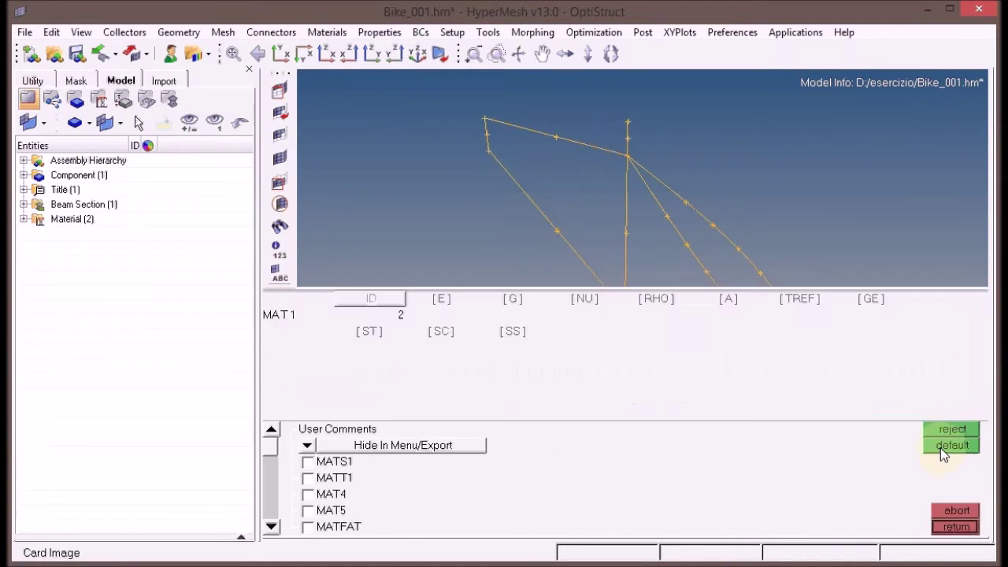
- Define the Alluminio card with E 70000, NU 0.3 and RHO 2.7e-9, and close the material definition
{"action": "left_click", "coordinate": [444, 304]}
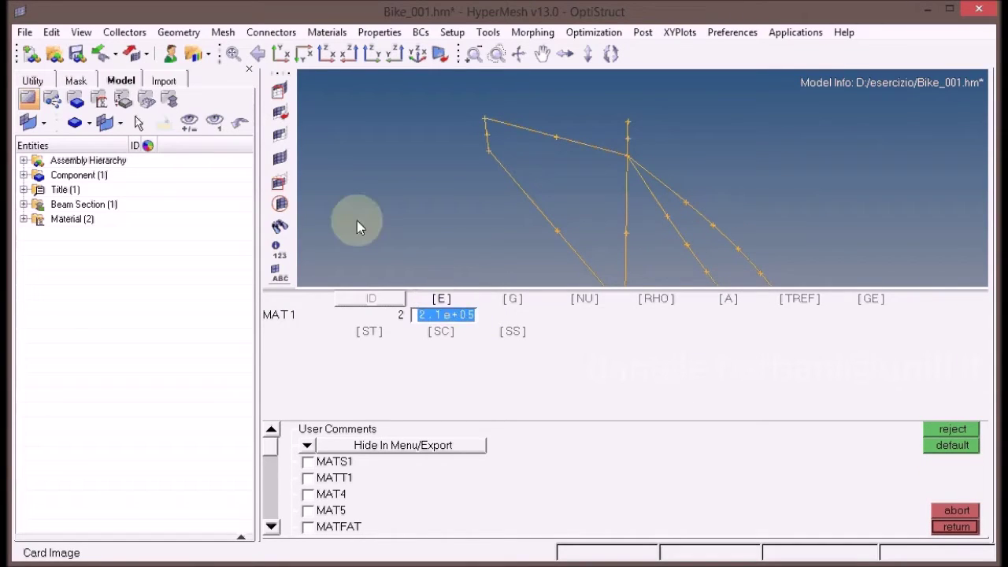
{"action": "type", "text": "70000"}
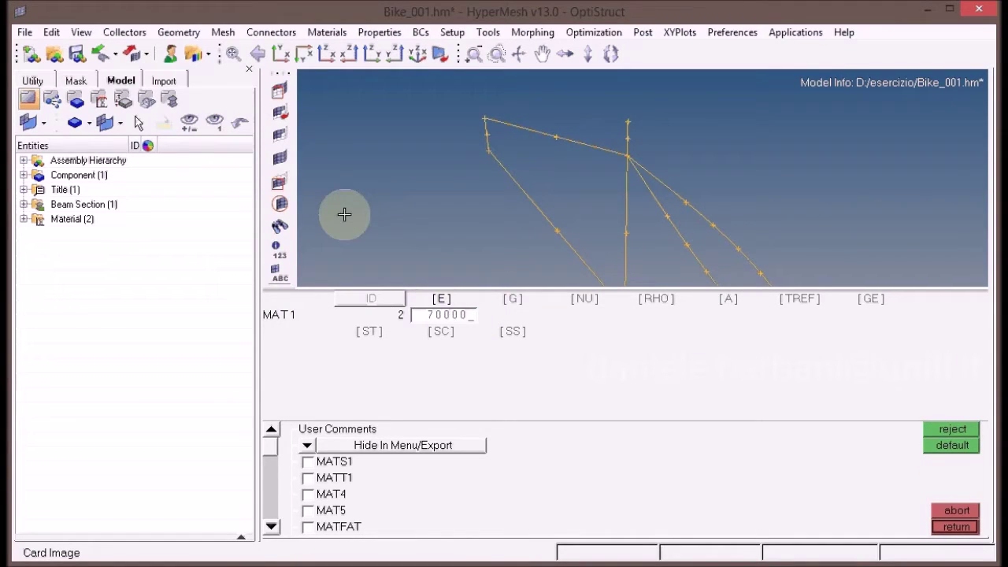
{"action": "left_click", "coordinate": [584, 300]}
{"action": "key", "text": "Return"}
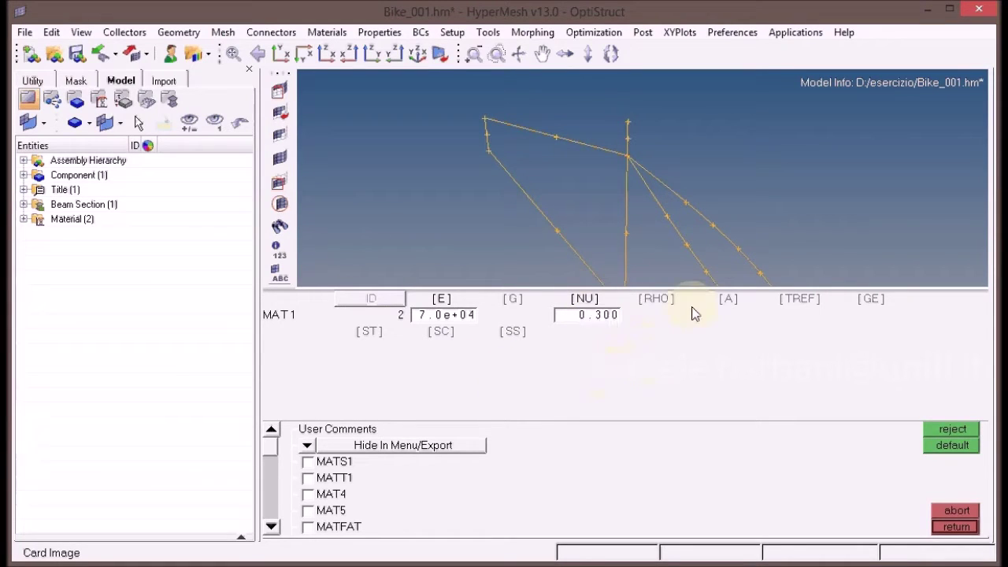
{"action": "left_click", "coordinate": [662, 300]}
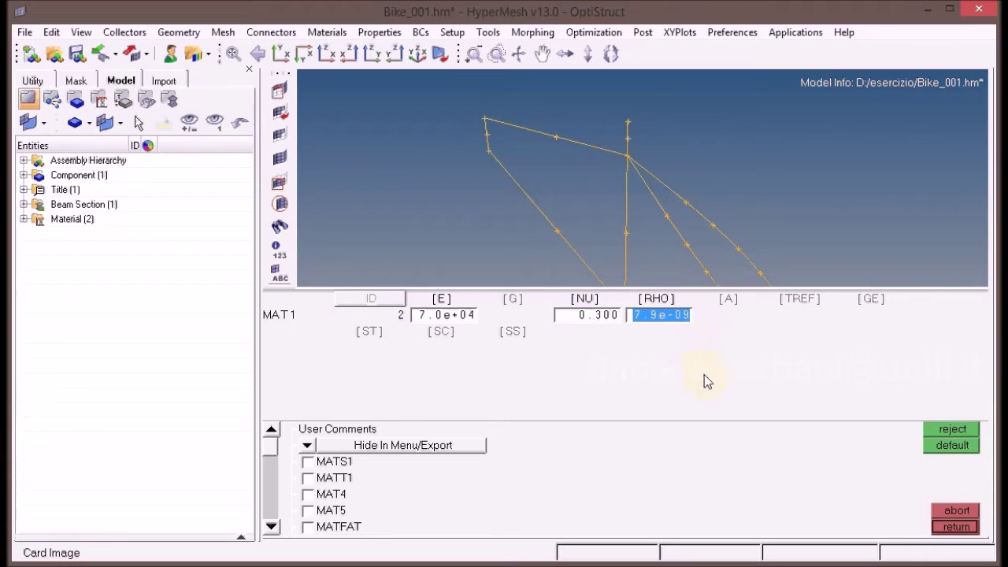
{"action": "type", "text": "2.7e-9"}
{"action": "key", "text": "Return"}
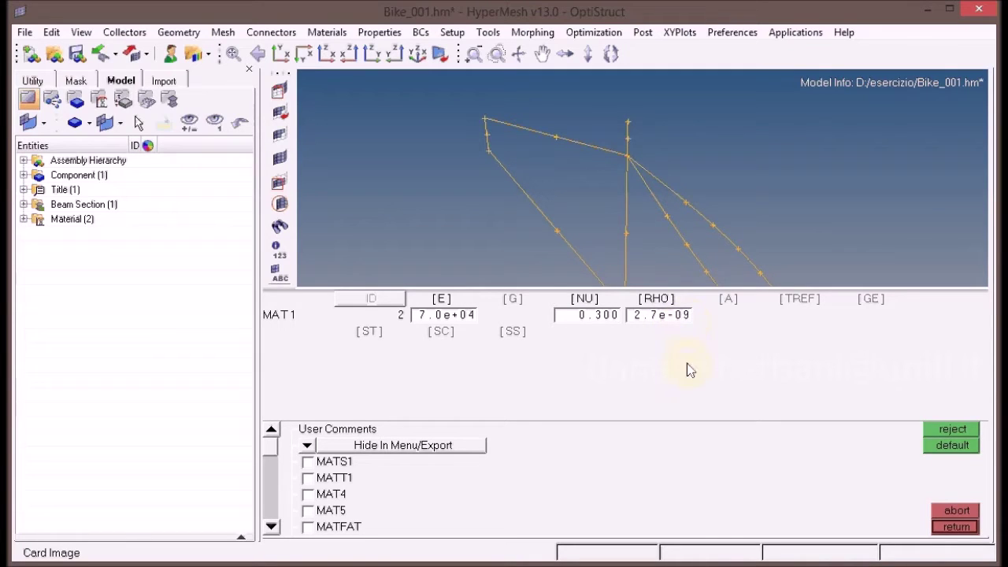
{"action": "left_click", "coordinate": [956, 527]}
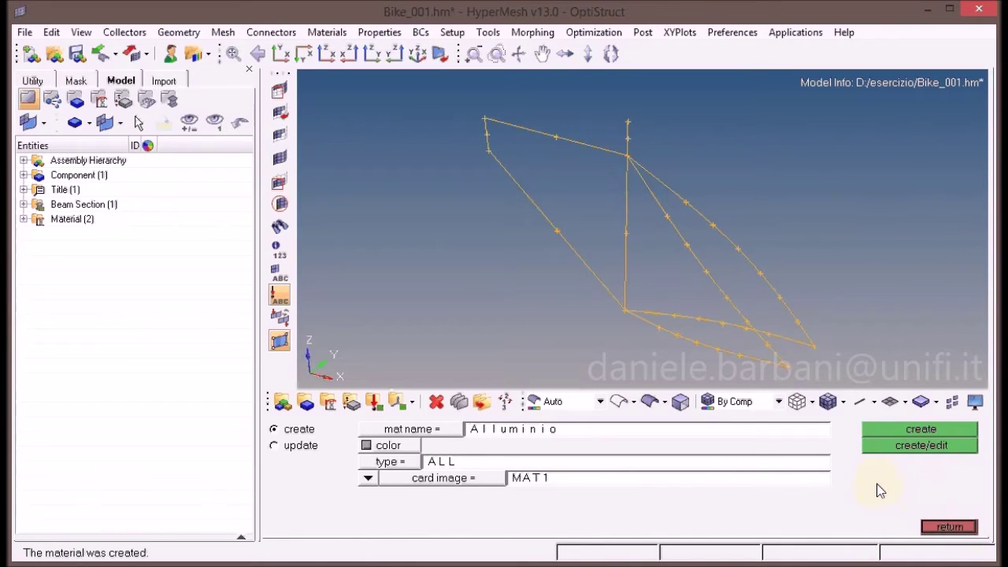
{"action": "left_click", "coordinate": [947, 528]}
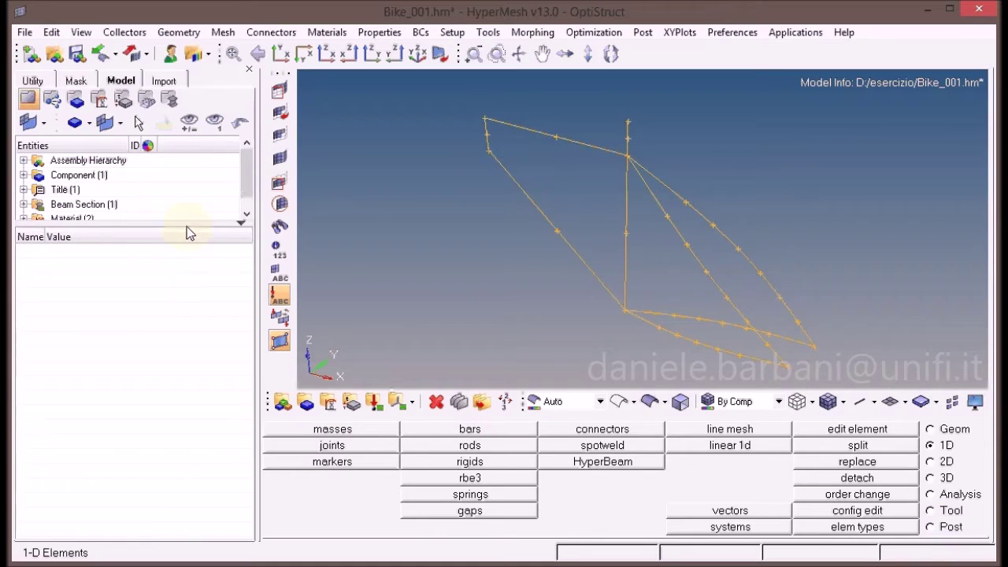
- Bring the labelled bike frame picture in the Snipping Tool into view, examine its tube names and move it away
{"action": "left_click_drag", "start_coordinate": [187, 218], "coordinate": [189, 280]}
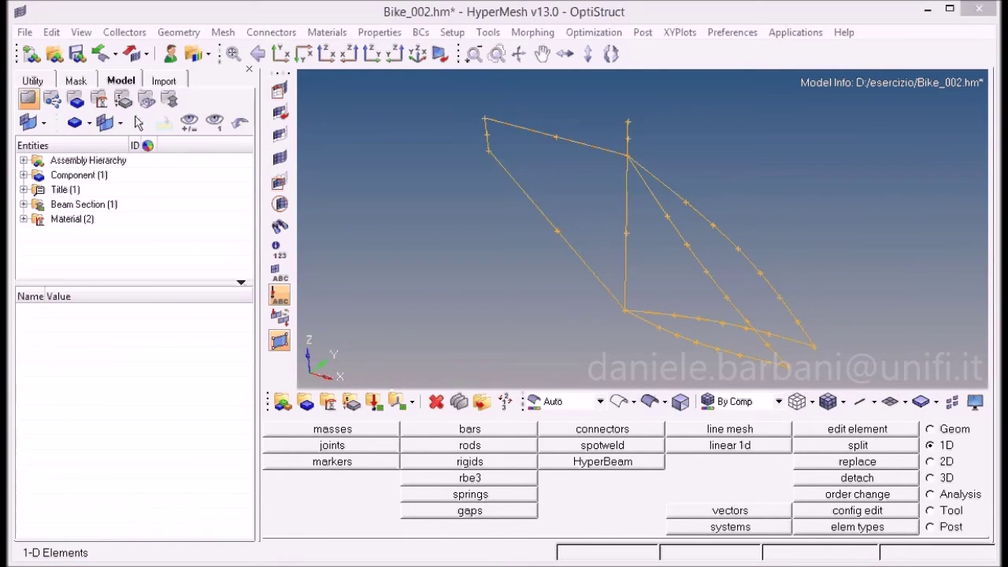
{"action": "left_click_drag", "start_coordinate": [1007, 188], "coordinate": [704, 93]}
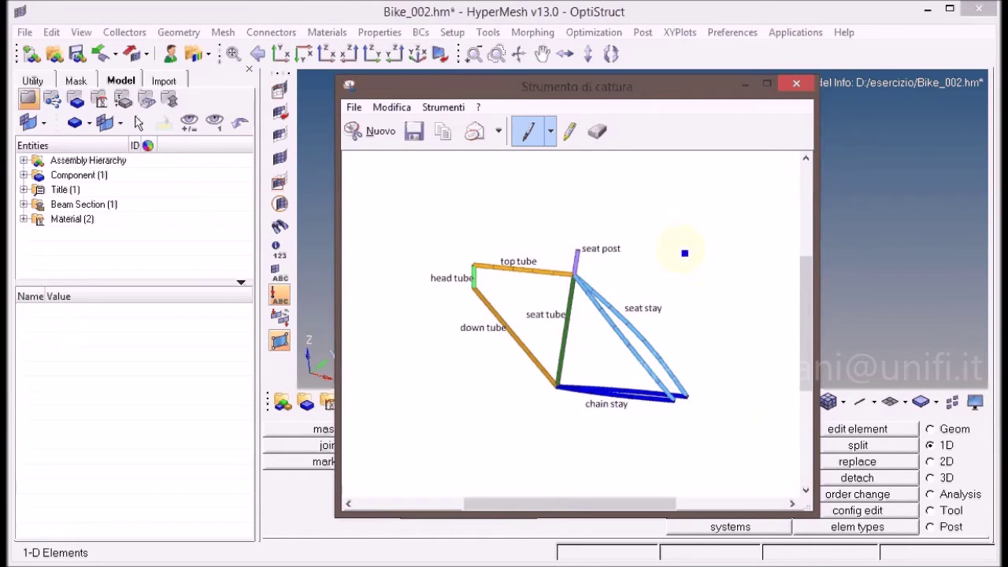
{"action": "left_click_drag", "start_coordinate": [613, 88], "coordinate": [1007, 205]}
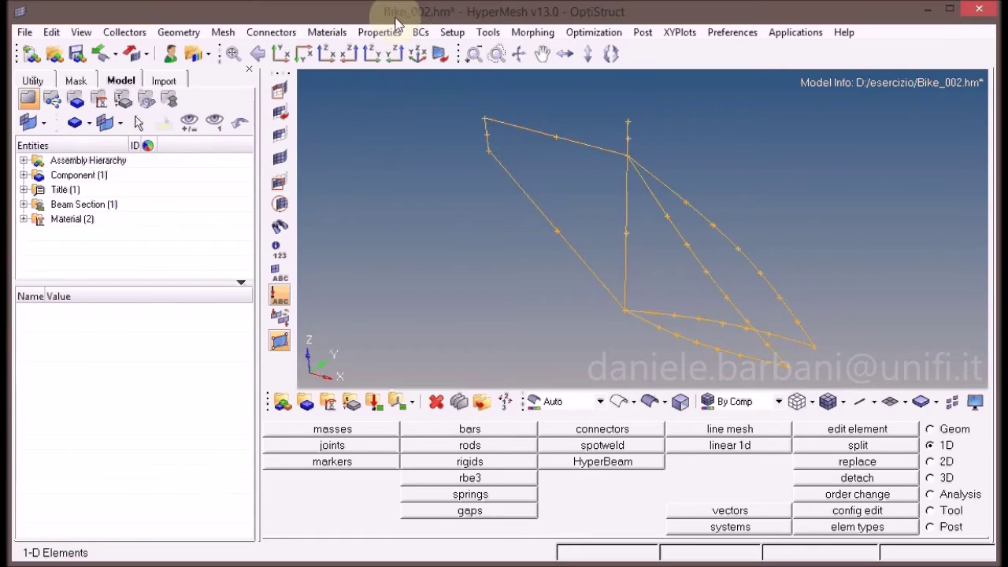
- Create a 1D property named seat post with the PBEAML card image, material Acciaio and beam section seat_post
{"action": "left_click", "coordinate": [351, 403]}
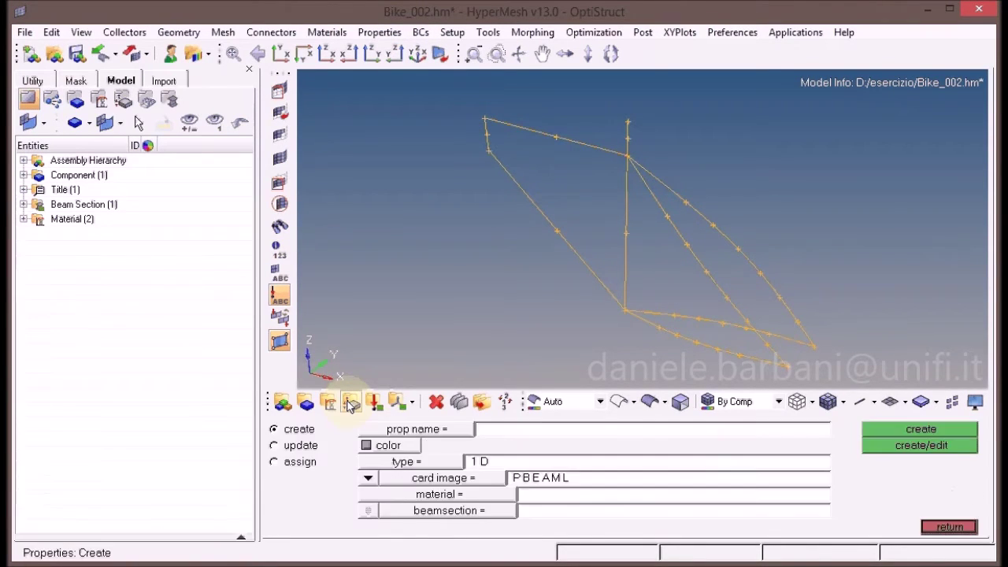
{"action": "left_click", "coordinate": [505, 433]}
{"action": "type", "text": "seat post"}
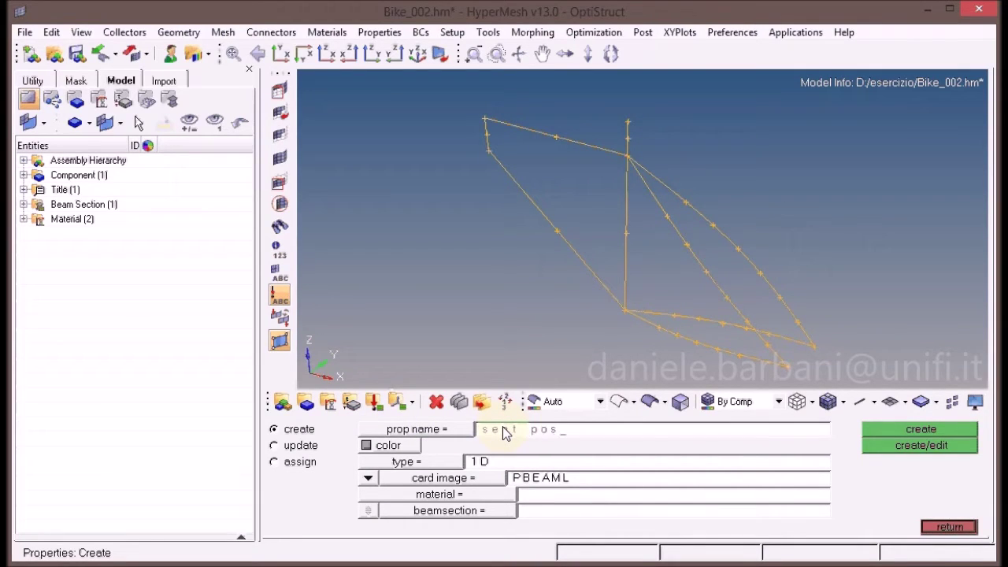
{"action": "left_click", "coordinate": [508, 478]}
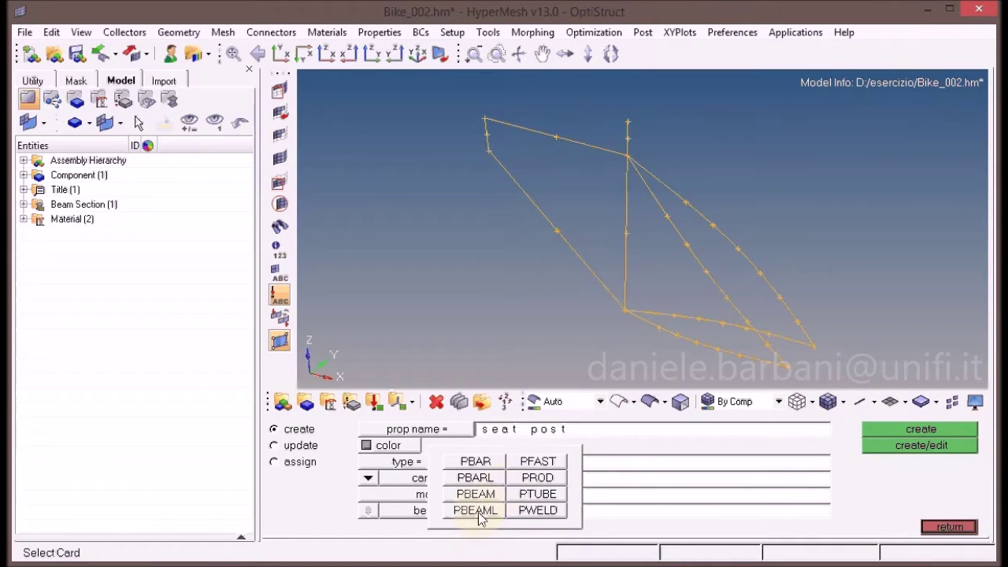
{"action": "left_click", "coordinate": [477, 511]}
{"action": "left_click", "coordinate": [476, 494]}
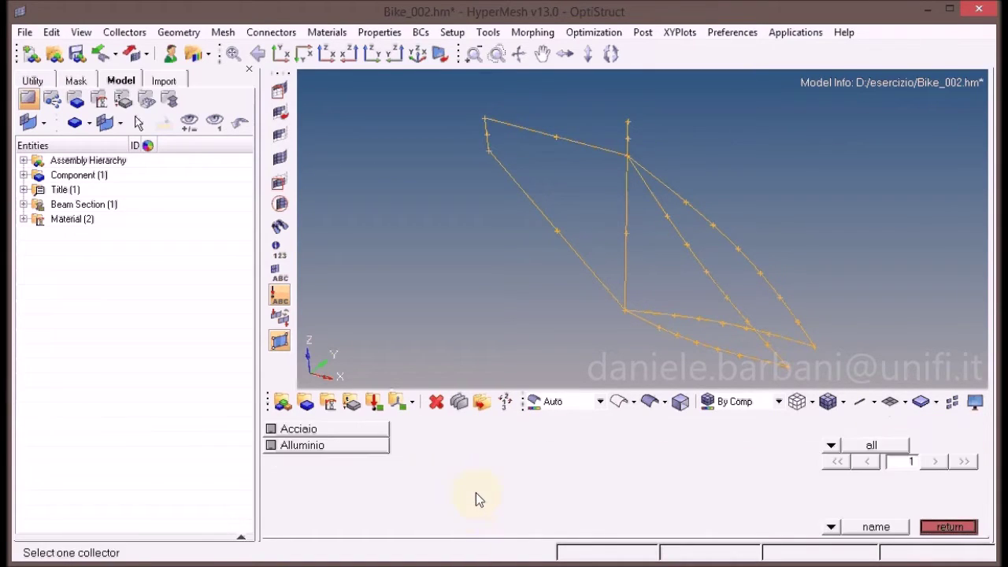
{"action": "left_click", "coordinate": [349, 437]}
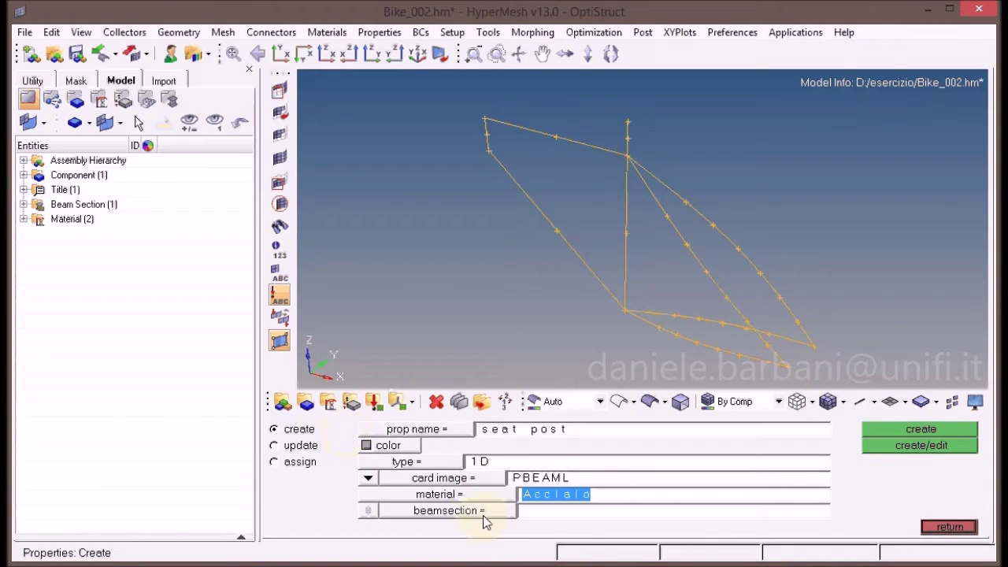
{"action": "left_click", "coordinate": [484, 514]}
{"action": "left_click", "coordinate": [358, 446]}
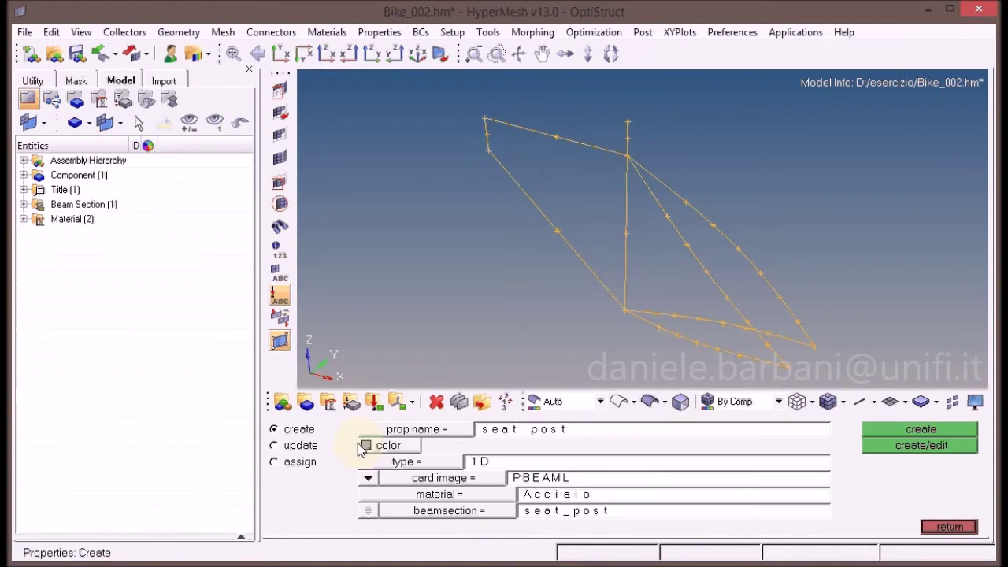
{"action": "left_click", "coordinate": [935, 444]}
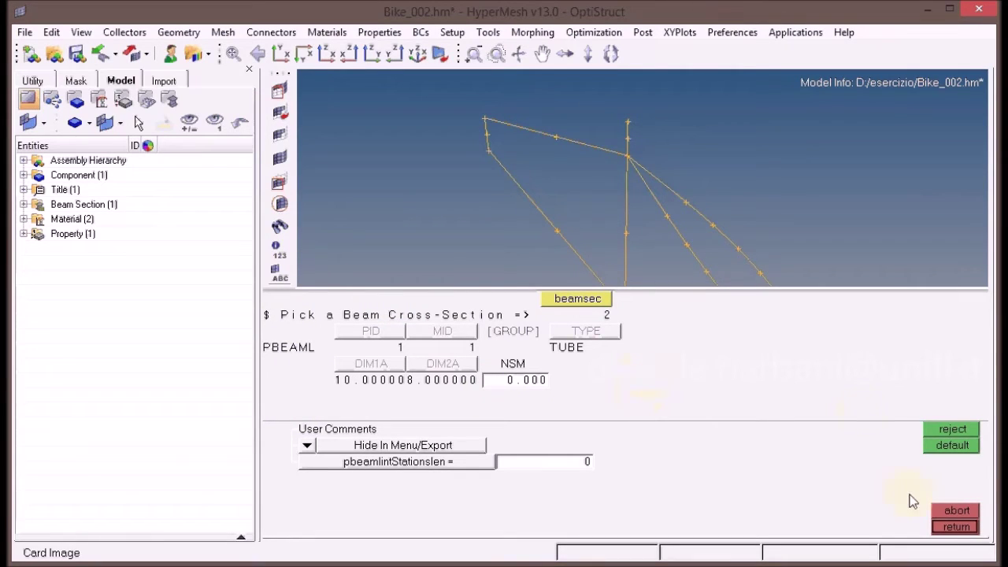
{"action": "left_click", "coordinate": [948, 529]}
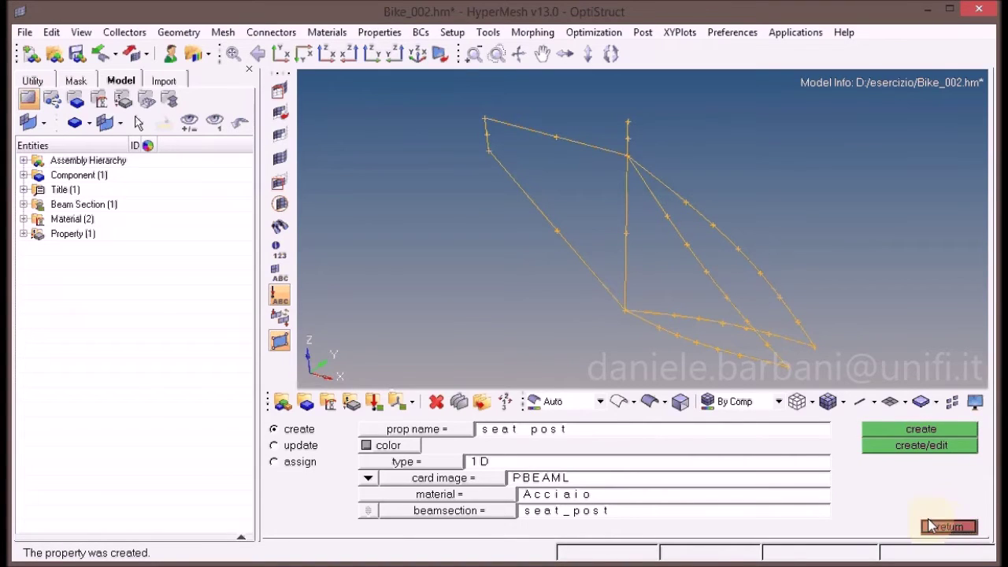
- Create an orange 1D PBEAML property named top rule with material Alluminio and beam section tube
{"action": "left_click", "coordinate": [562, 436]}
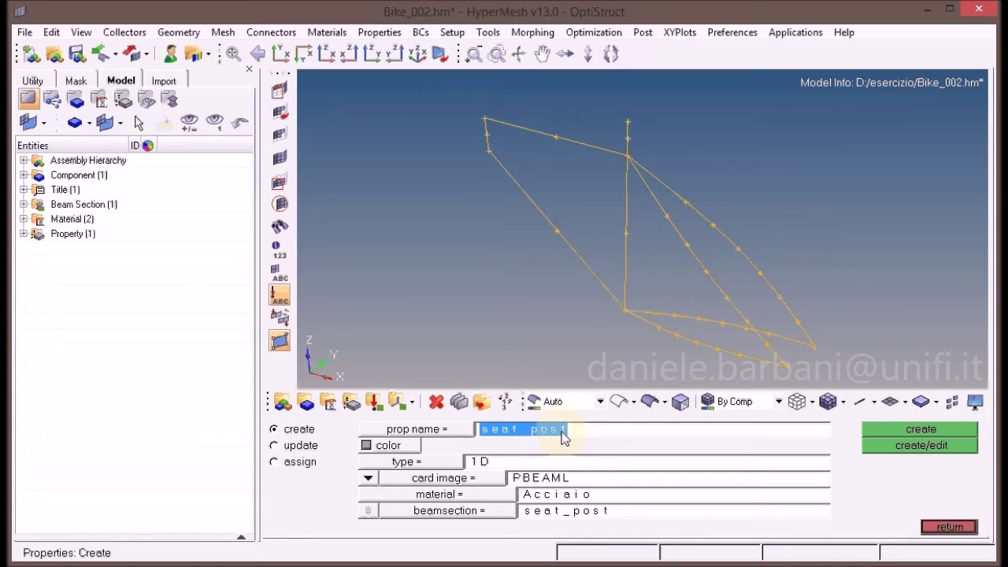
{"action": "type", "text": "top_"}
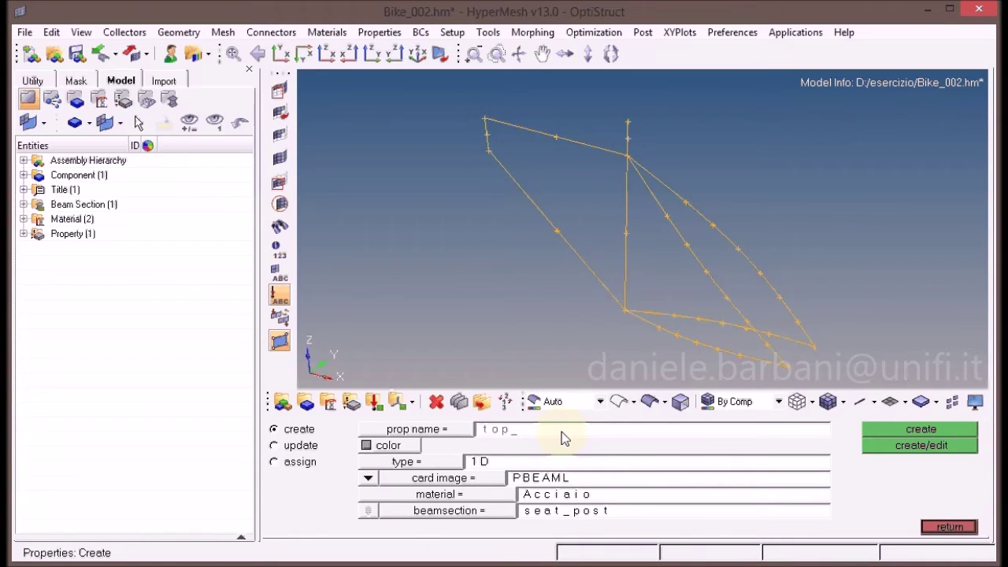
{"action": "type", "text": " rule_"}
{"action": "left_click", "coordinate": [367, 447]}
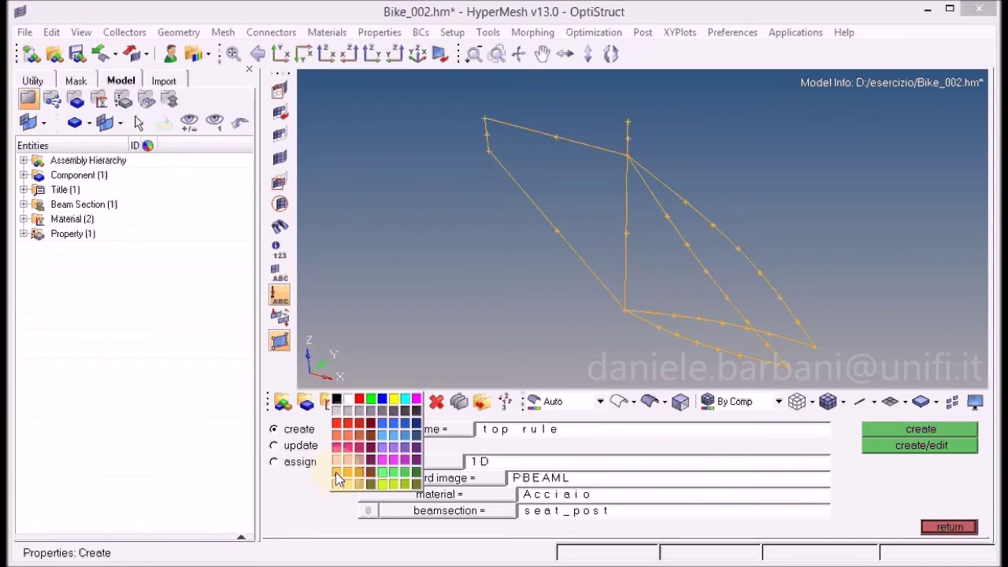
{"action": "left_click", "coordinate": [337, 474]}
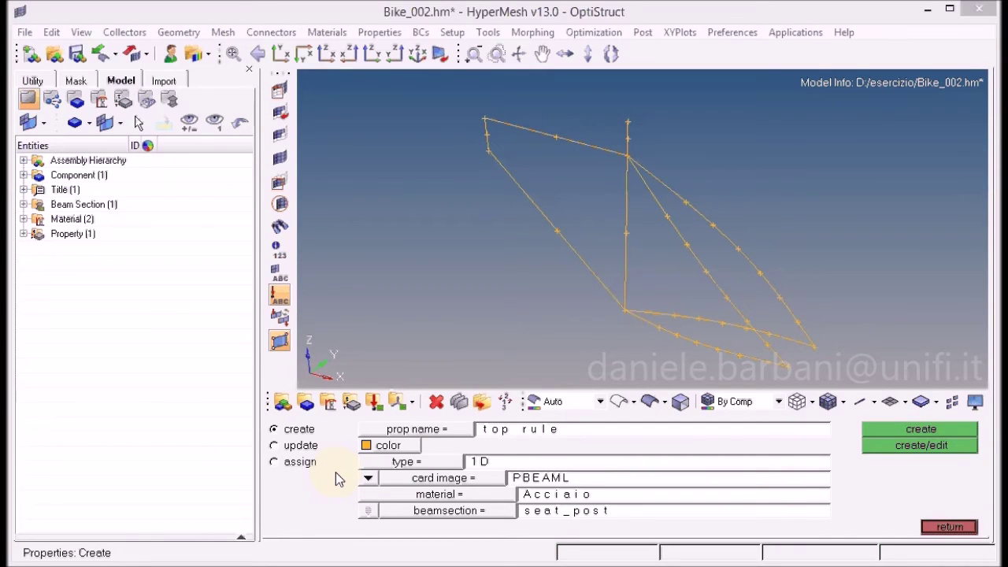
{"action": "left_click", "coordinate": [494, 497]}
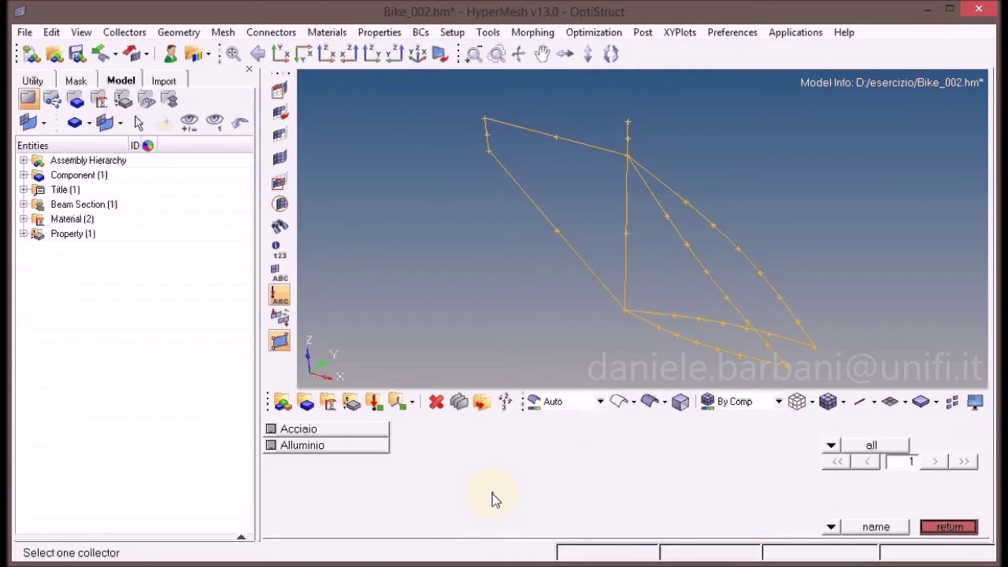
{"action": "left_click", "coordinate": [352, 448]}
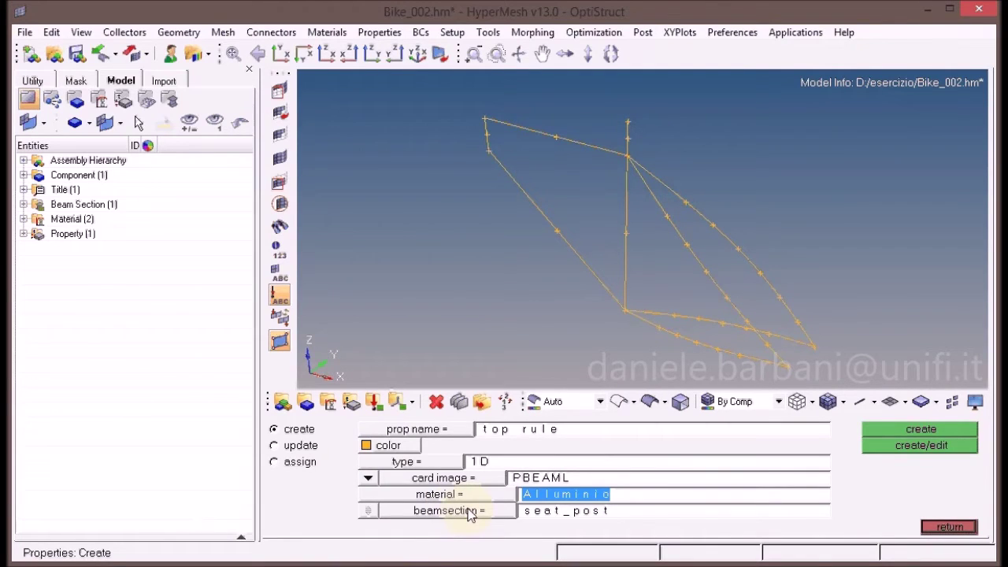
{"action": "left_click", "coordinate": [470, 513]}
{"action": "left_click", "coordinate": [364, 428]}
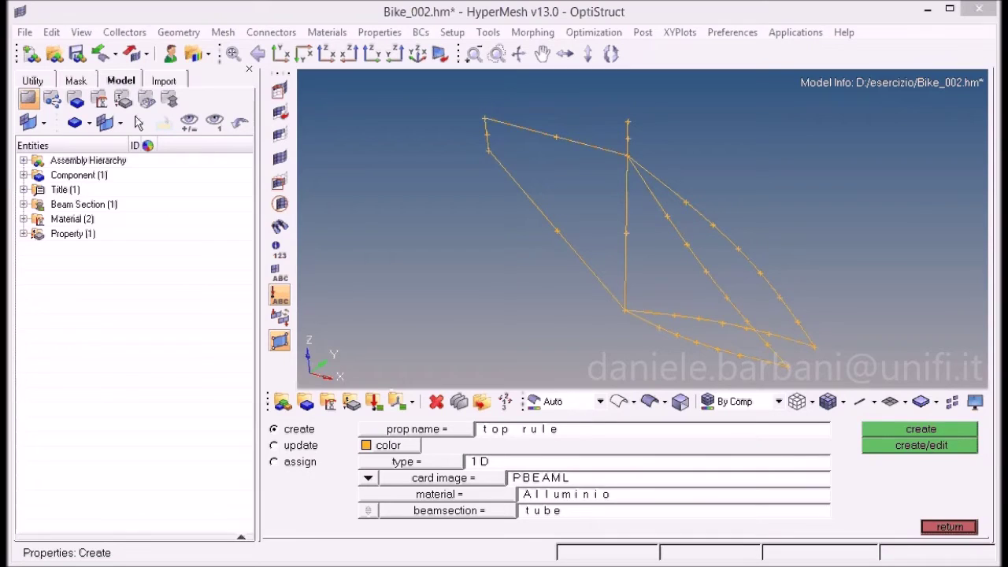
{"action": "left_click", "coordinate": [913, 430]}
- Expand the model's property list and change the seat post property's color to violet
{"action": "left_click", "coordinate": [24, 234]}
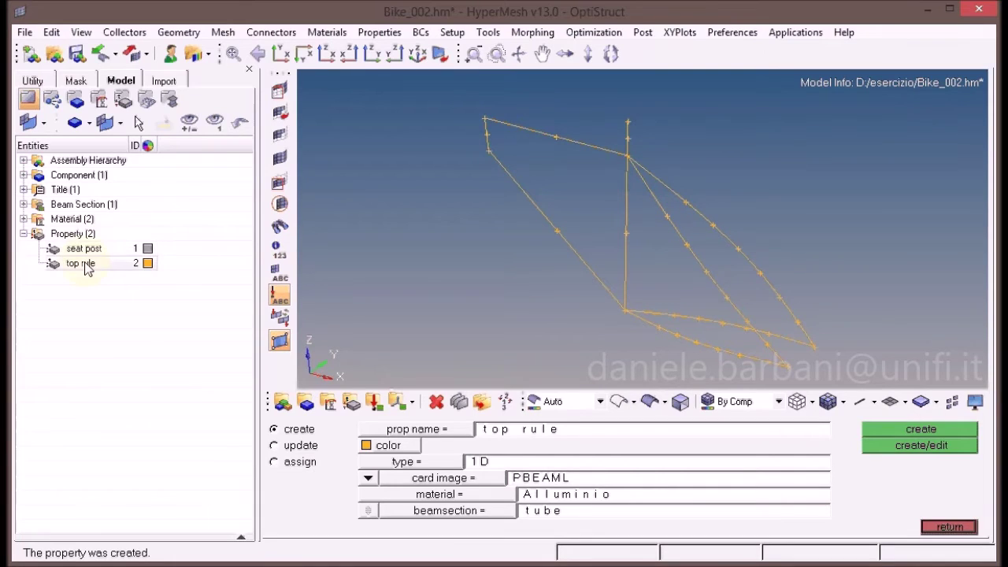
{"action": "left_click", "coordinate": [148, 250]}
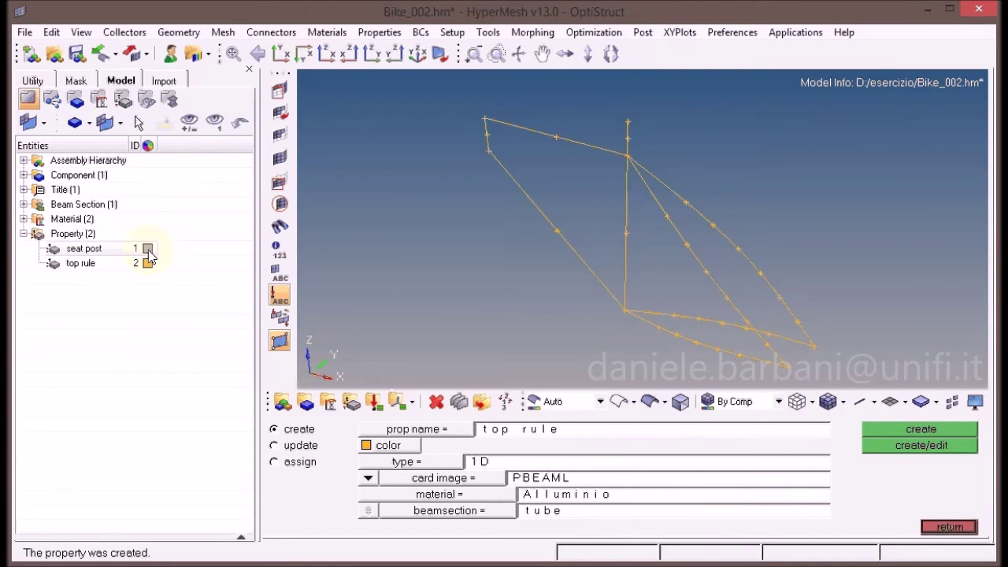
{"action": "right_click", "coordinate": [148, 255]}
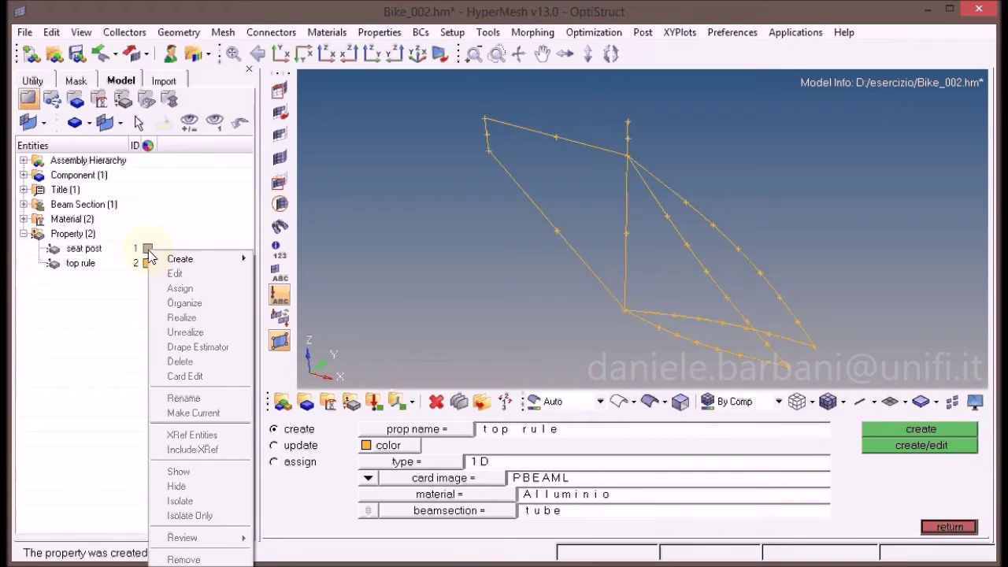
{"action": "left_click", "coordinate": [148, 252]}
{"action": "left_click", "coordinate": [147, 252]}
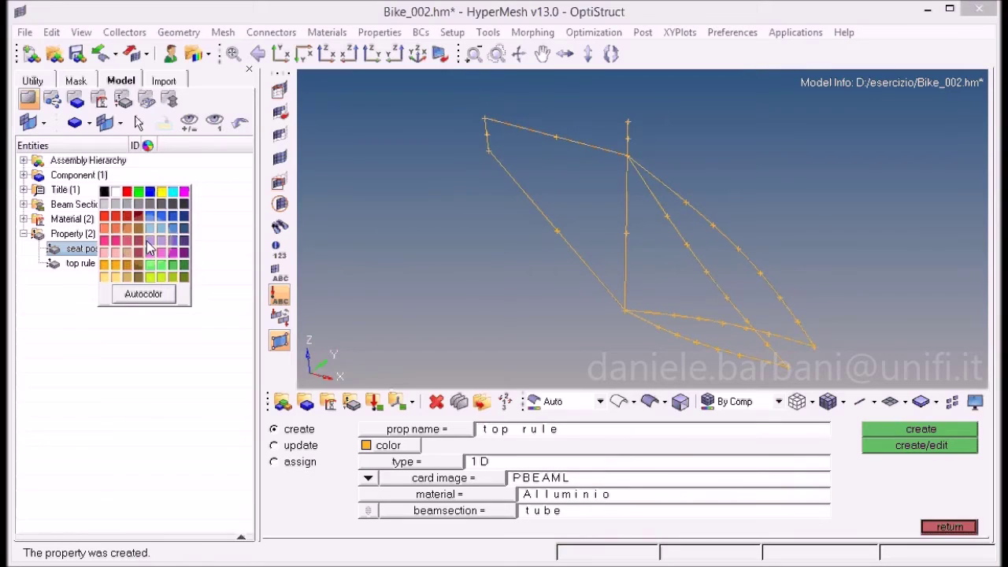
{"action": "left_click", "coordinate": [152, 244]}
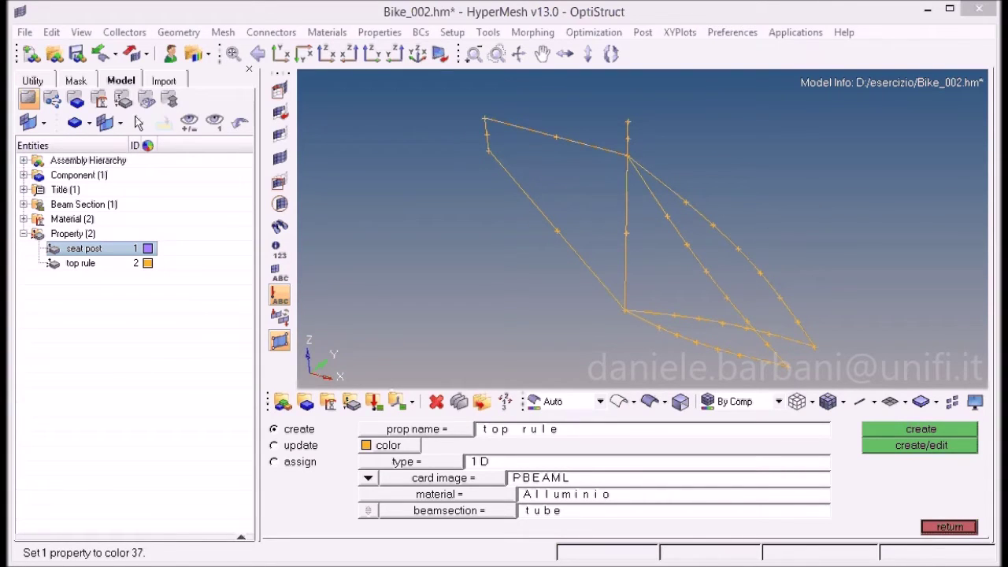
- Create a light green 1D PBEAML property named head tube with material Alluminio and beam section tube
{"action": "left_click", "coordinate": [542, 430]}
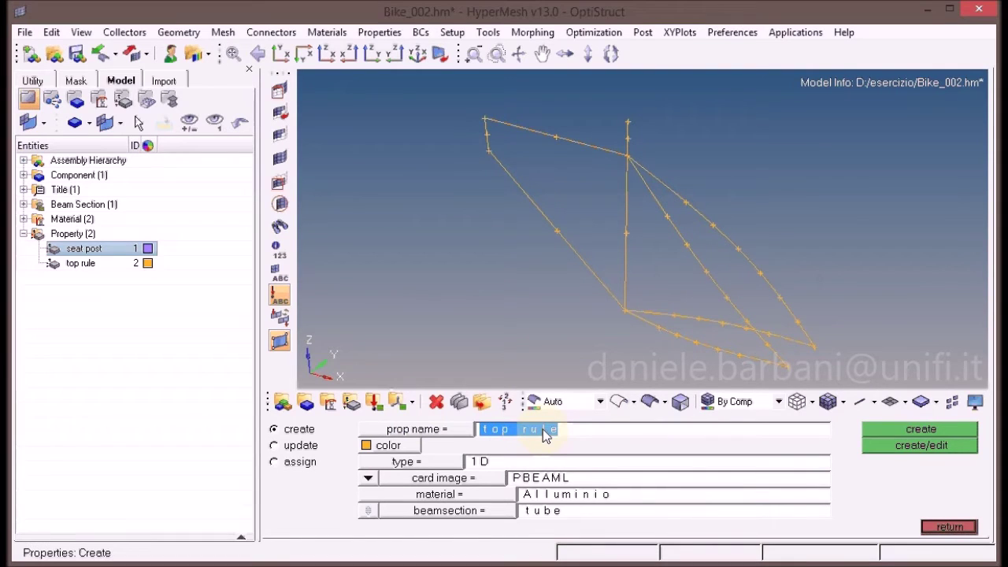
{"action": "type", "text": "head t"}
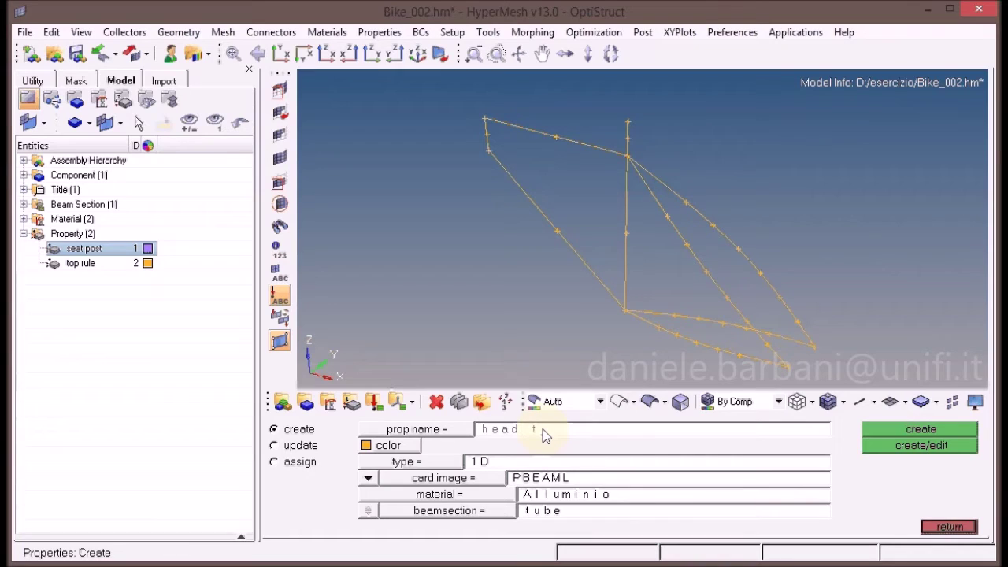
{"action": "type", "text": "ube"}
{"action": "left_click", "coordinate": [386, 445]}
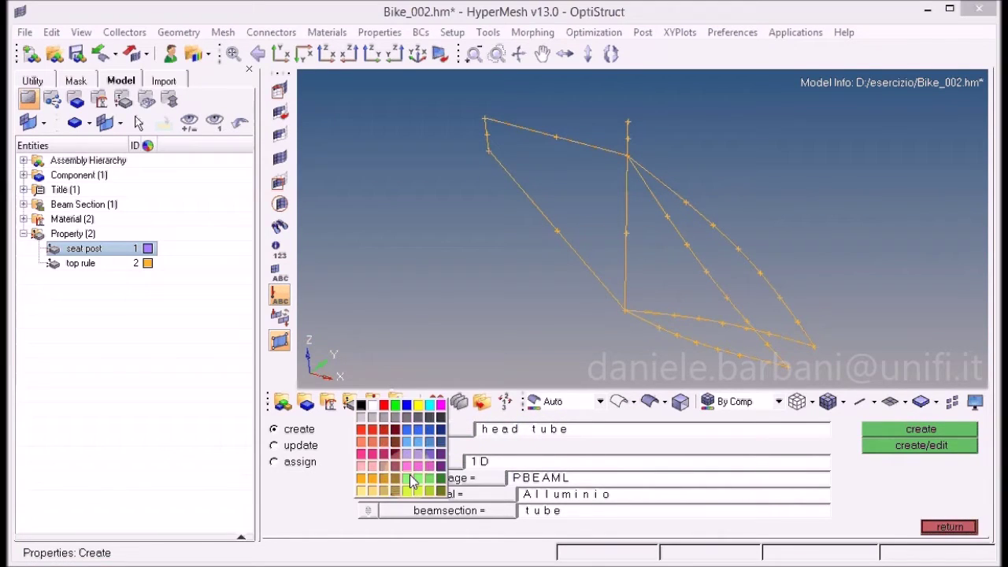
{"action": "left_click", "coordinate": [408, 478]}
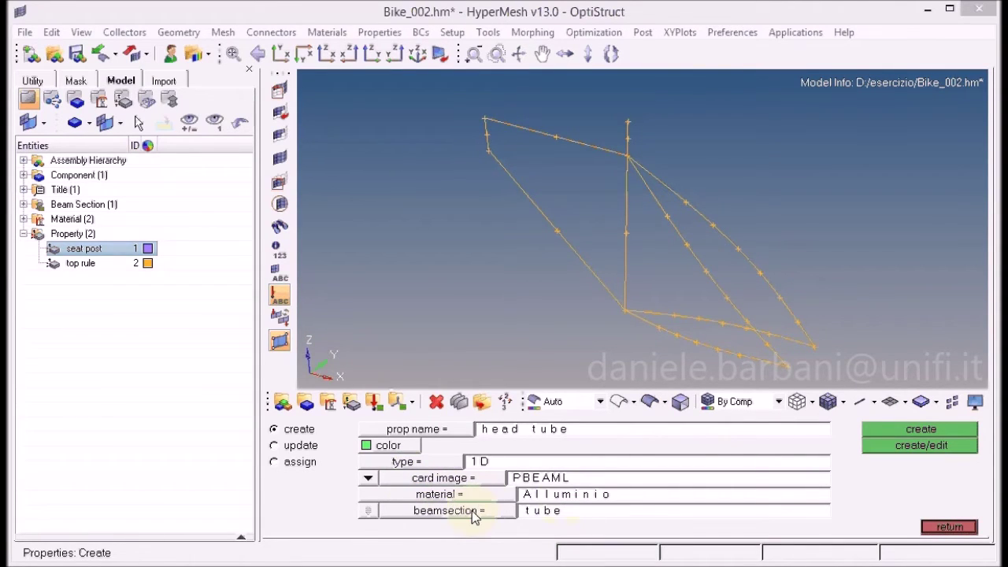
{"action": "left_click", "coordinate": [888, 434]}
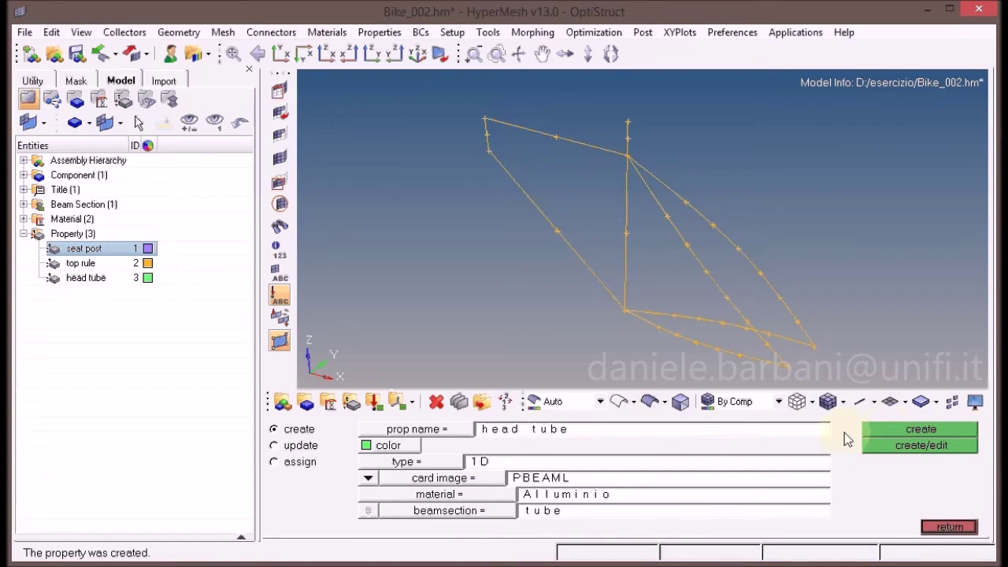
- Create a brown 1D PBEAML property named down tube with material Alluminio and beam section tube
{"action": "left_click", "coordinate": [513, 429]}
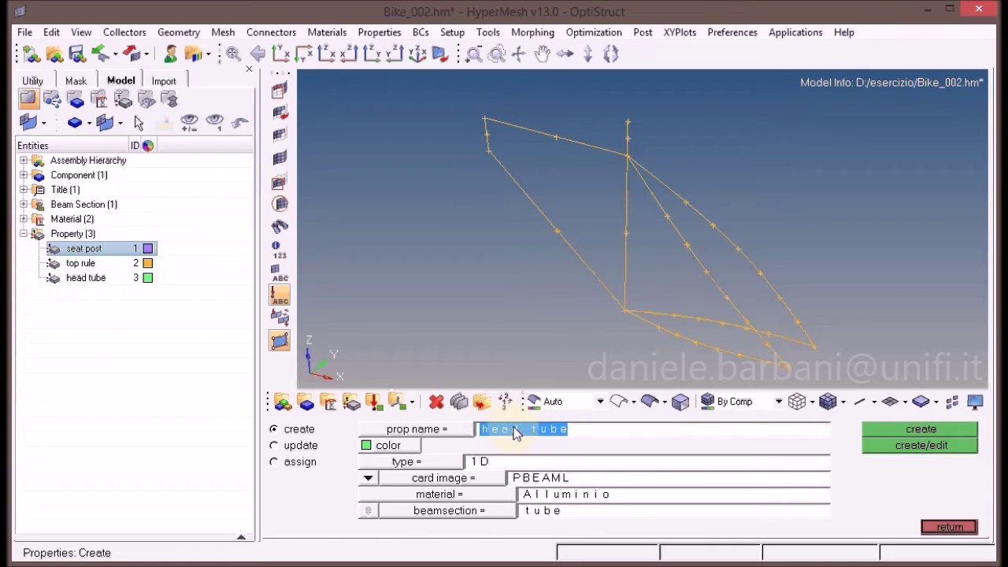
{"action": "left_click", "coordinate": [514, 431]}
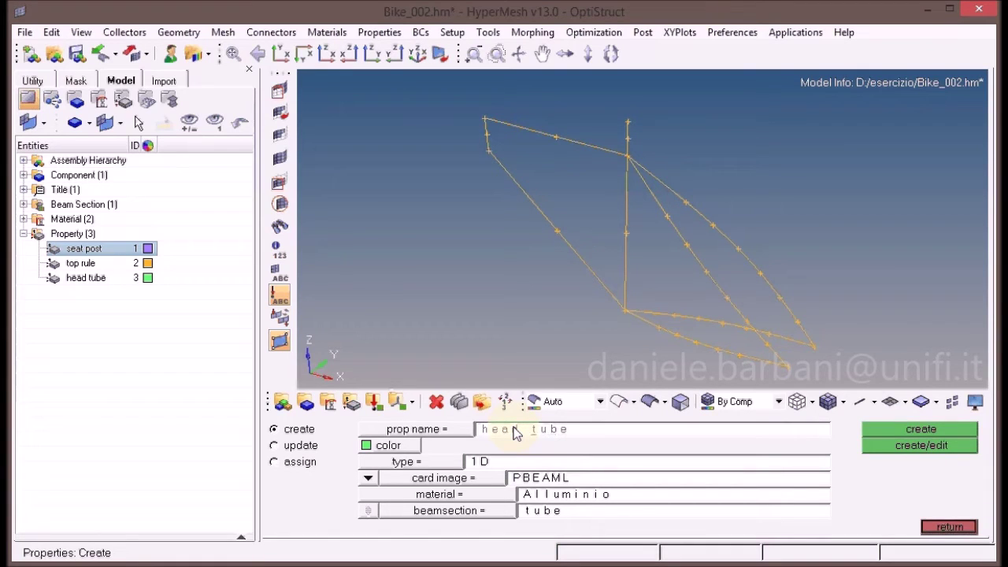
{"action": "key", "text": "BackSpace"}
{"action": "key", "text": "BackSpace"}
{"action": "key", "text": "BackSpace"}
{"action": "key", "text": "BackSpace"}
{"action": "type", "text": "down"}
{"action": "left_click", "coordinate": [380, 445]}
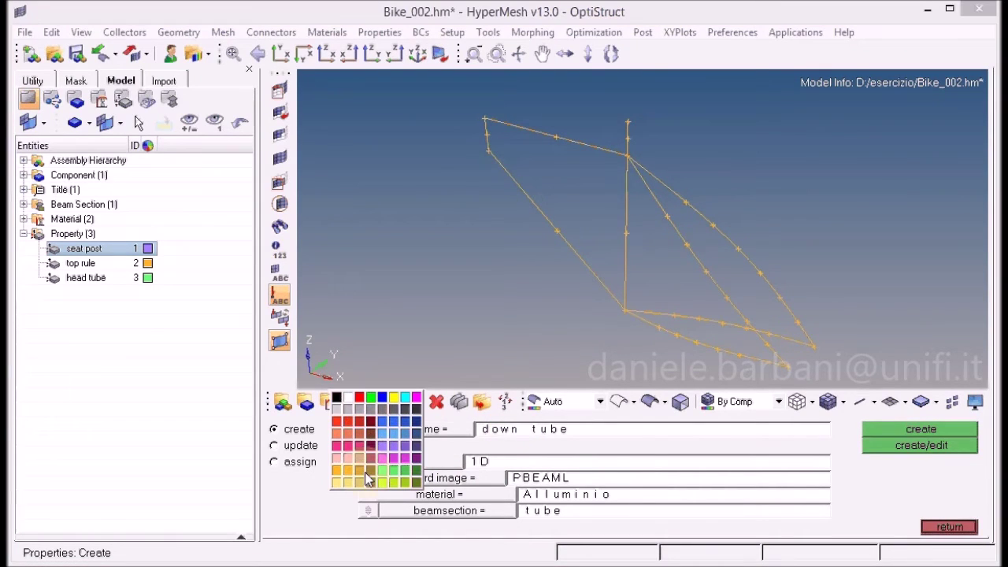
{"action": "left_click", "coordinate": [374, 479]}
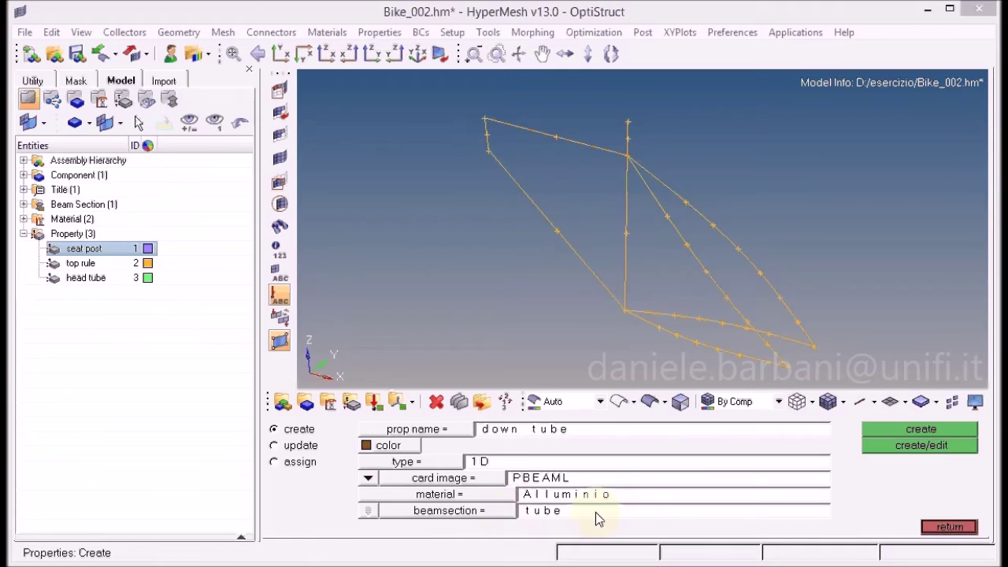
{"action": "left_click", "coordinate": [946, 433]}
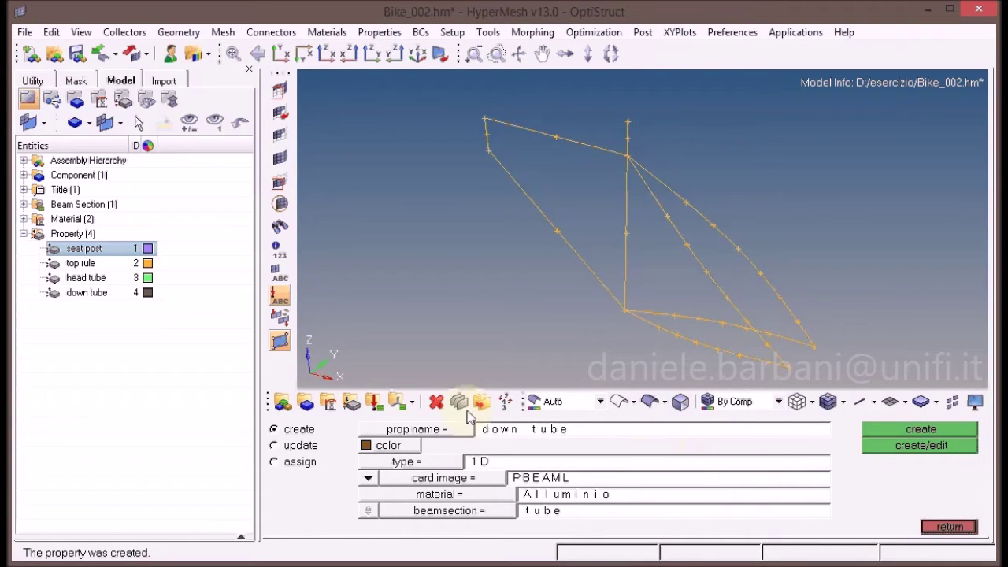
- Create a dark green 1D PBEAML property named seat tube with material Alluminio and beam section tube
{"action": "left_click", "coordinate": [506, 429]}
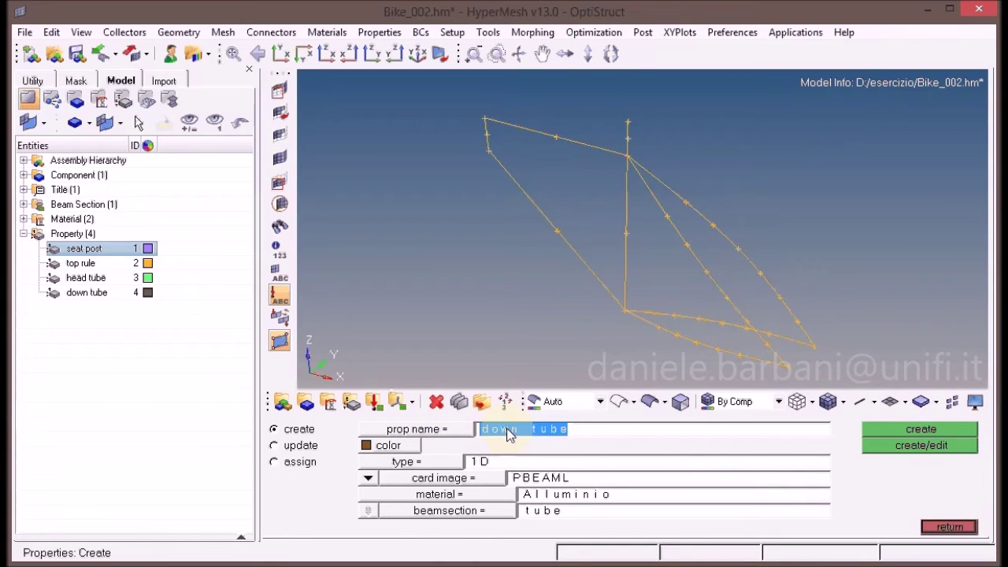
{"action": "key", "text": "Delete"}
{"action": "key", "text": "Delete"}
{"action": "key", "text": "Delete"}
{"action": "key", "text": "Delete"}
{"action": "type", "text": "seat"}
{"action": "left_click", "coordinate": [368, 446]}
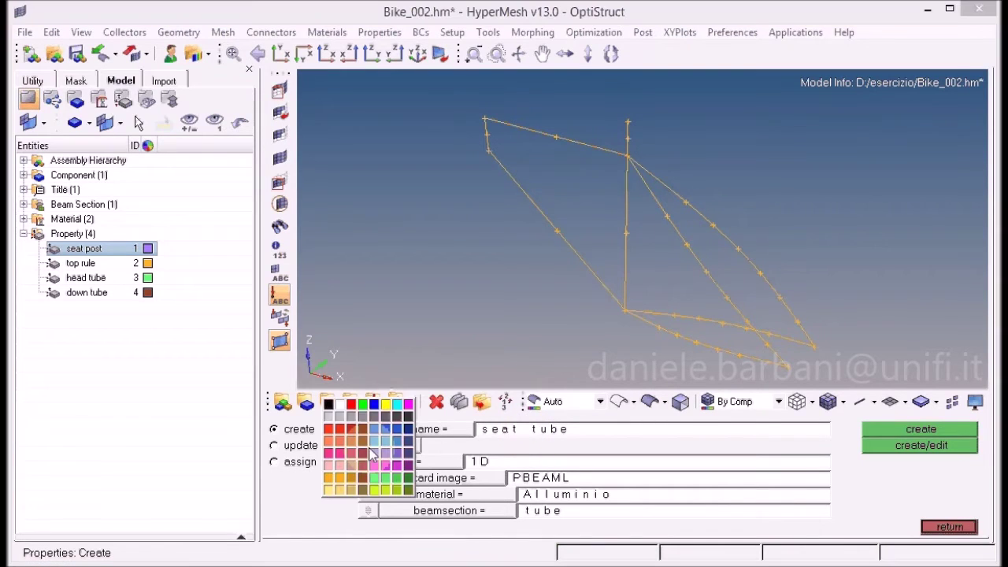
{"action": "left_click", "coordinate": [410, 479]}
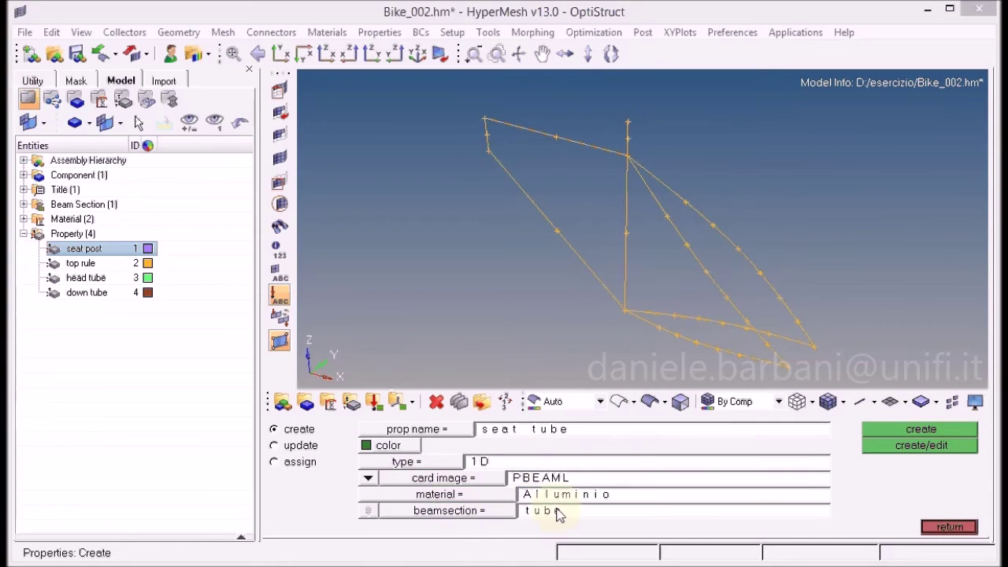
{"action": "left_click", "coordinate": [896, 432]}
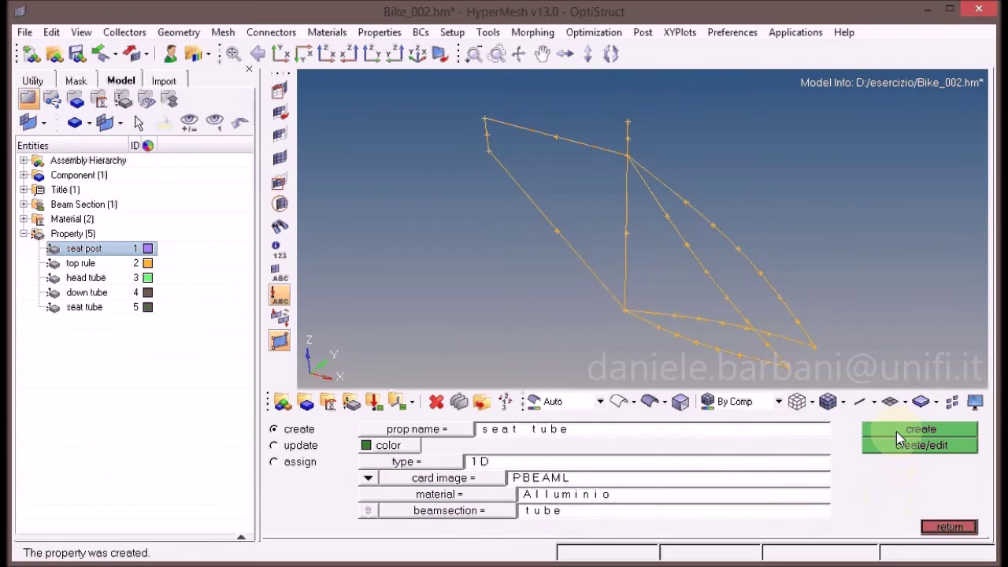
- Create a light blue 1D PBEAML property named seat stay with material Alluminio and beam section tube
{"action": "left_click", "coordinate": [520, 430]}
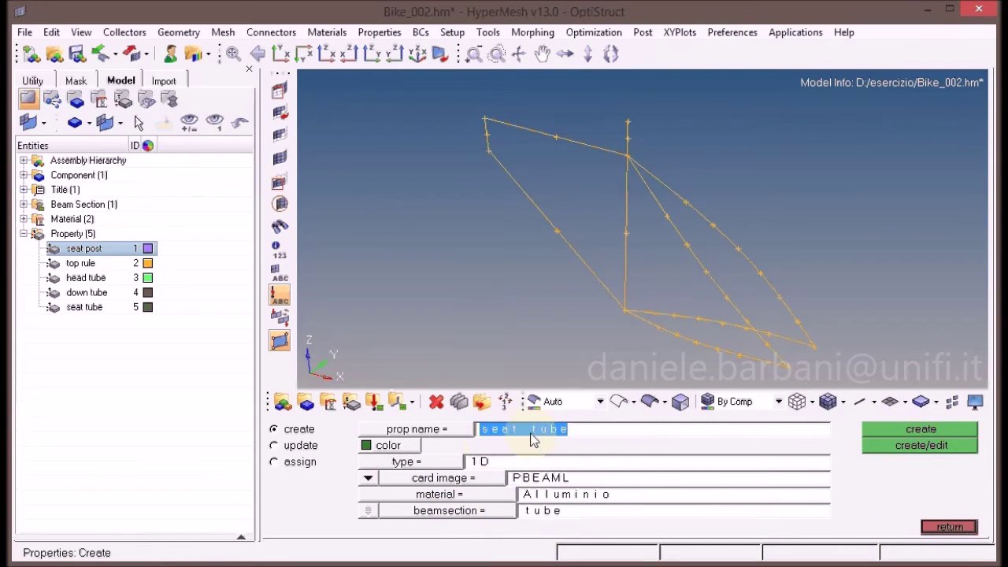
{"action": "key", "text": "BackSpace"}
{"action": "key", "text": "BackSpace"}
{"action": "key", "text": "BackSpace"}
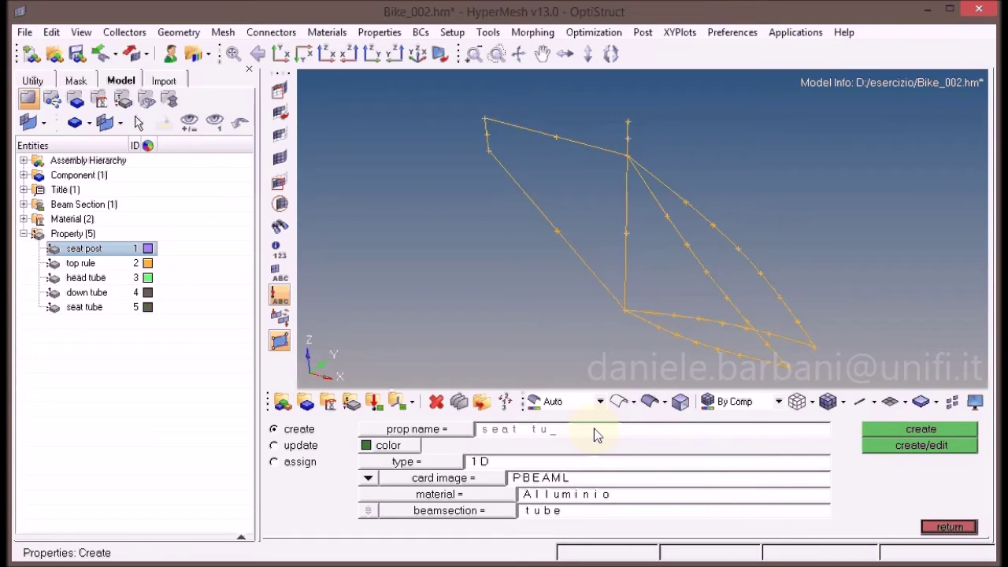
{"action": "type", "text": "stay"}
{"action": "left_click", "coordinate": [386, 446]}
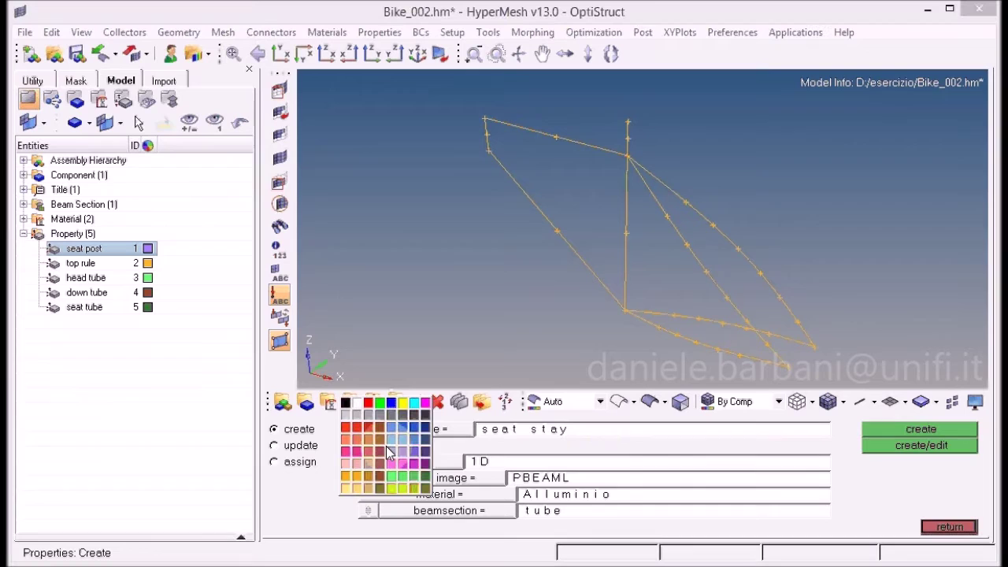
{"action": "left_click", "coordinate": [396, 446]}
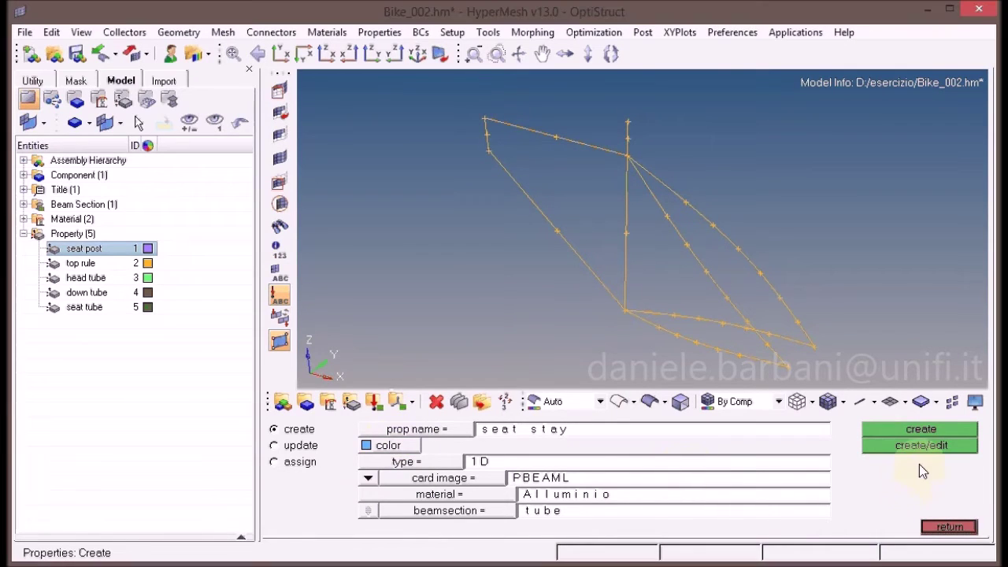
{"action": "left_click", "coordinate": [933, 433]}
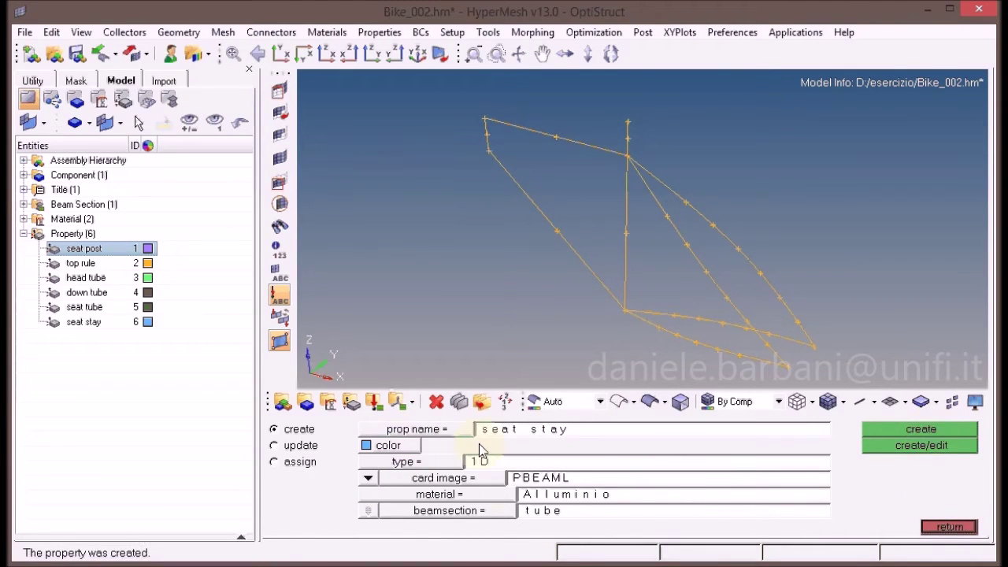
- Create a dark blue 1D PBEAML property named chain stay with material Alluminio and beam section tube, and finish property creation
{"action": "left_click", "coordinate": [527, 429]}
{"action": "left_click", "coordinate": [524, 431]}
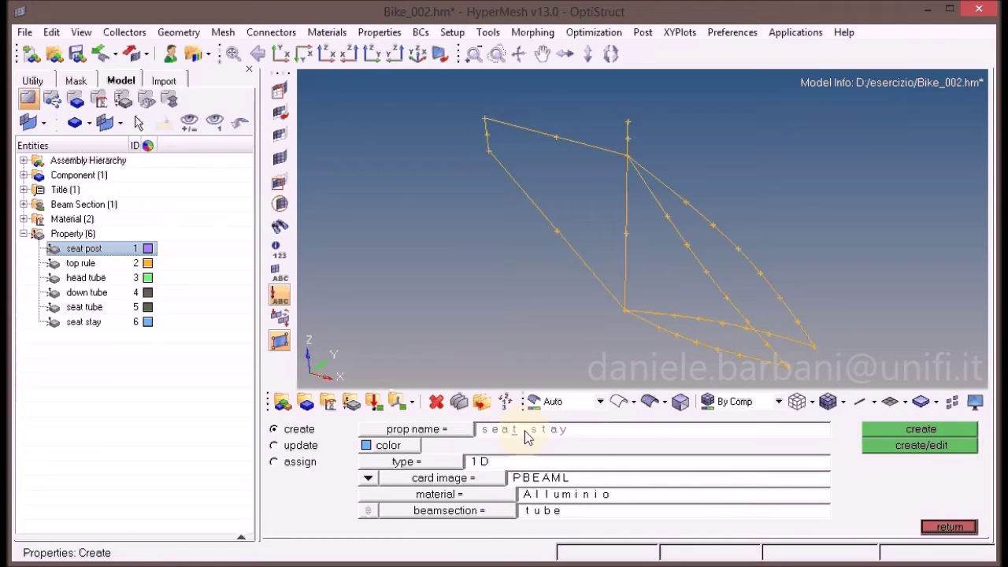
{"action": "key", "text": "BackSpace"}
{"action": "key", "text": "BackSpace"}
{"action": "key", "text": "BackSpace"}
{"action": "key", "text": "BackSpace"}
{"action": "type", "text": "chain"}
{"action": "left_click", "coordinate": [384, 445]}
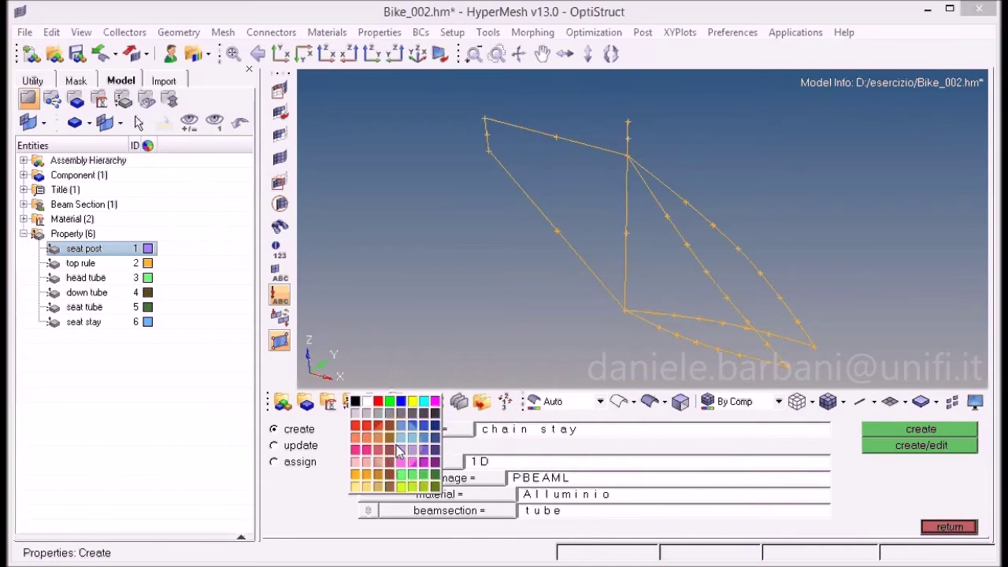
{"action": "left_click", "coordinate": [431, 430]}
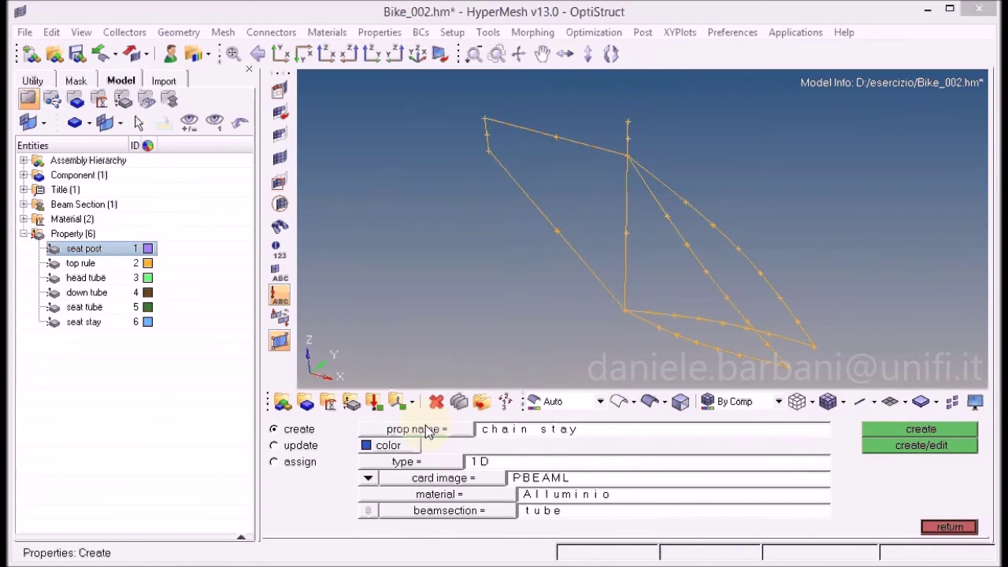
{"action": "left_click", "coordinate": [912, 429]}
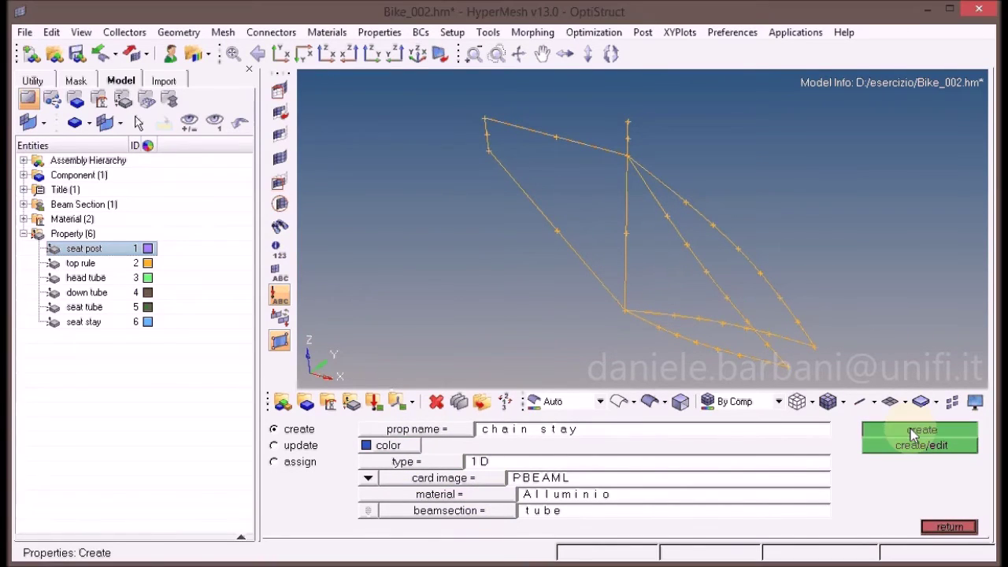
{"action": "left_click", "coordinate": [947, 527]}
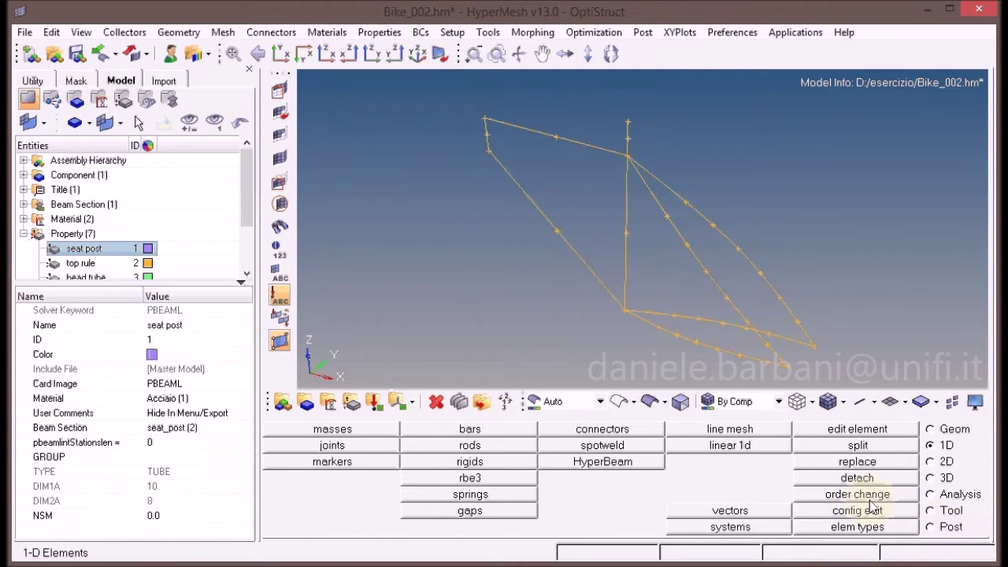
- Save the model as a new file named Bike_003.hm
{"action": "left_click", "coordinate": [25, 32]}
{"action": "left_click", "coordinate": [34, 130]}
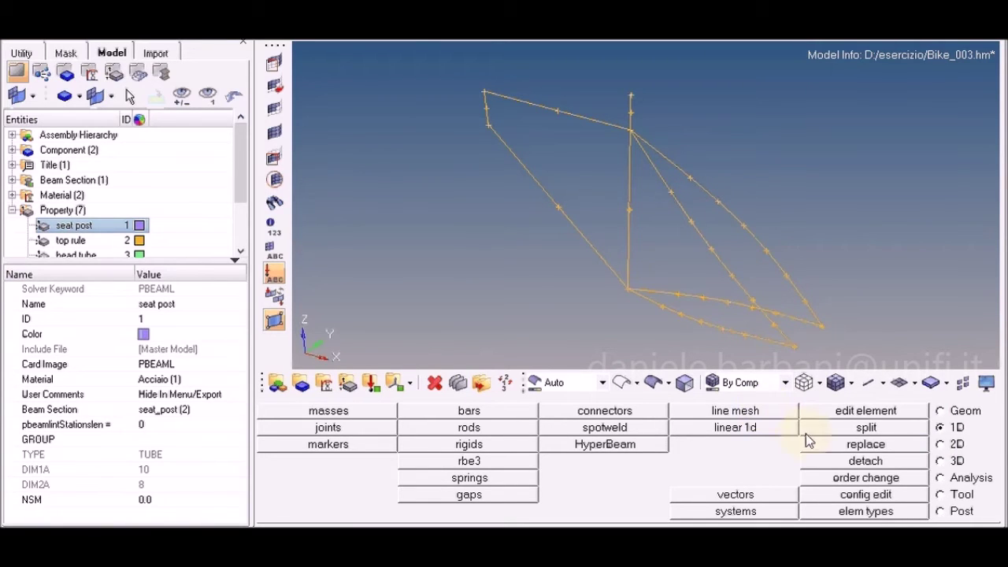
- Check which solver element type is assigned to bars in the 1D element types
{"action": "left_click", "coordinate": [870, 513]}
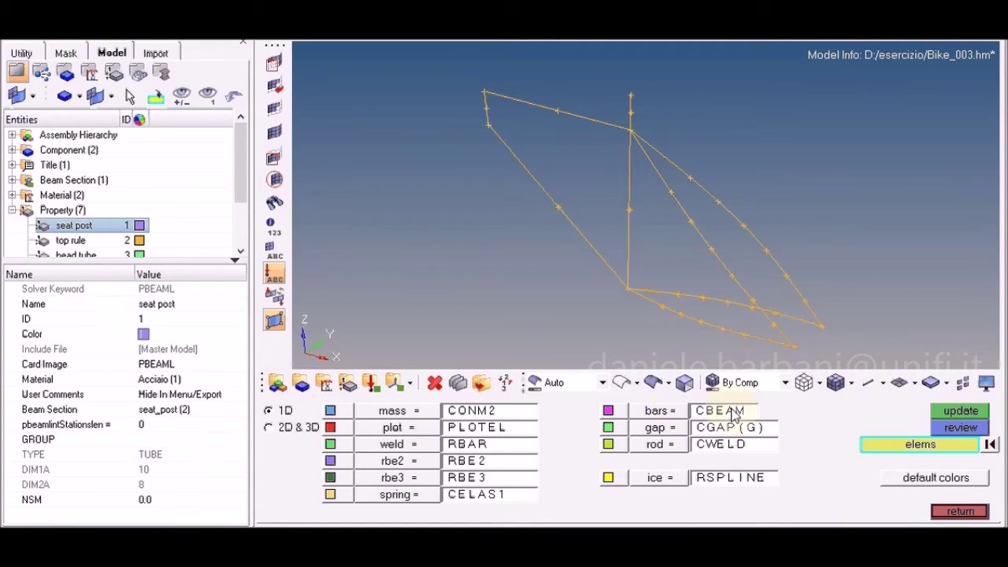
{"action": "left_click", "coordinate": [951, 511]}
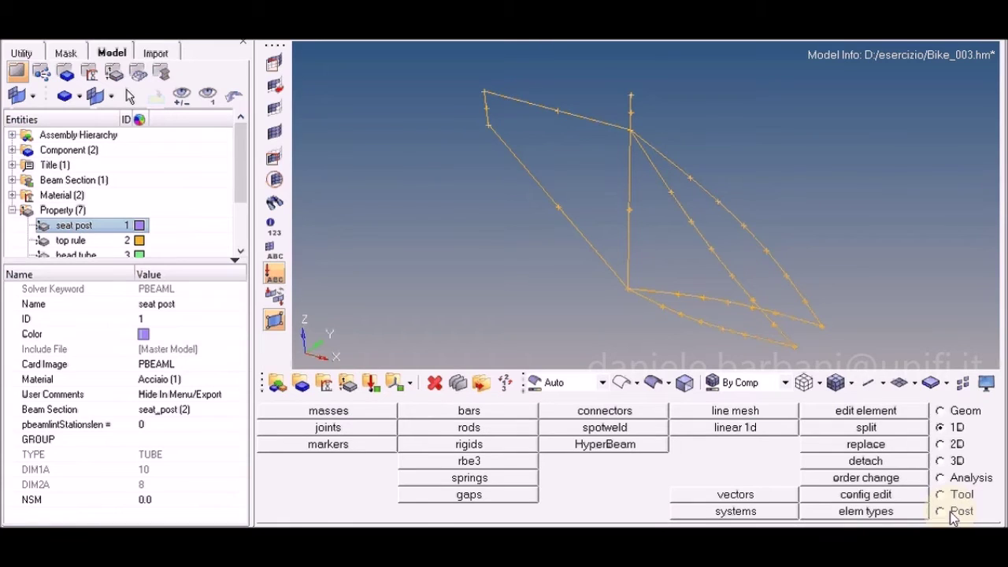
- Open the line mesh tool, examine the tube names in the labelled bike frame picture and move the picture away
{"action": "left_click", "coordinate": [750, 418]}
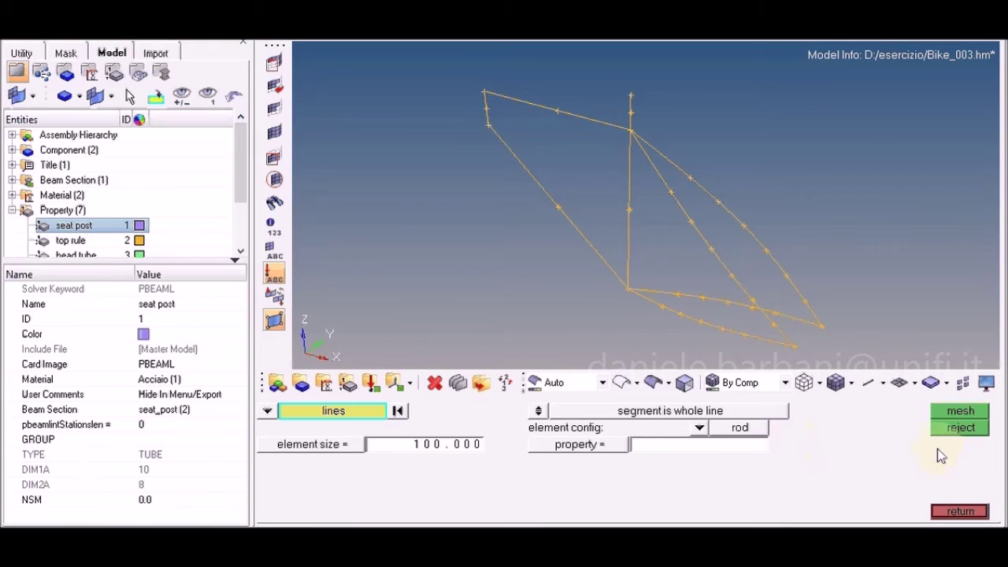
{"action": "key", "text": "alt+Tab"}
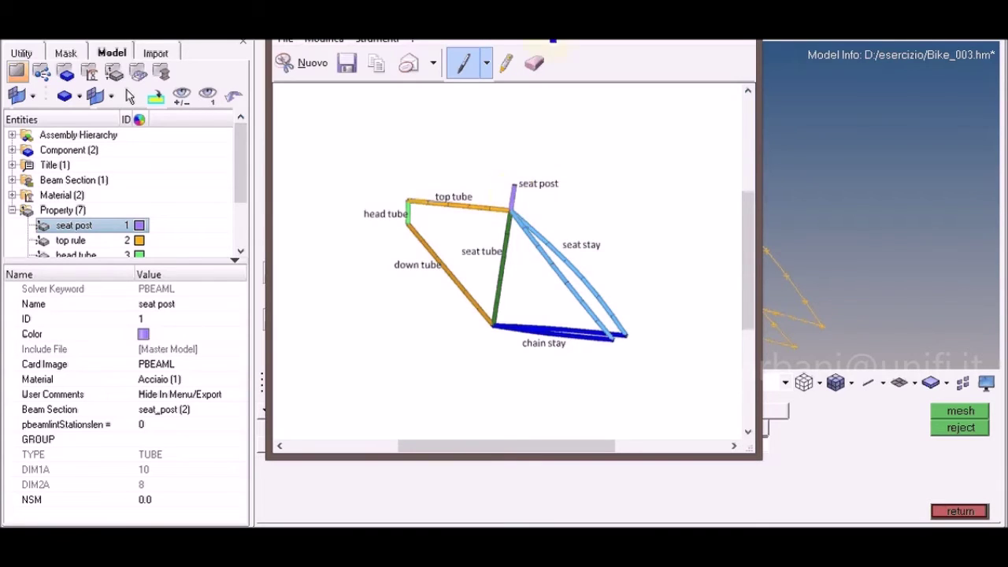
{"action": "left_click_drag", "start_coordinate": [616, 69], "coordinate": [1007, 409]}
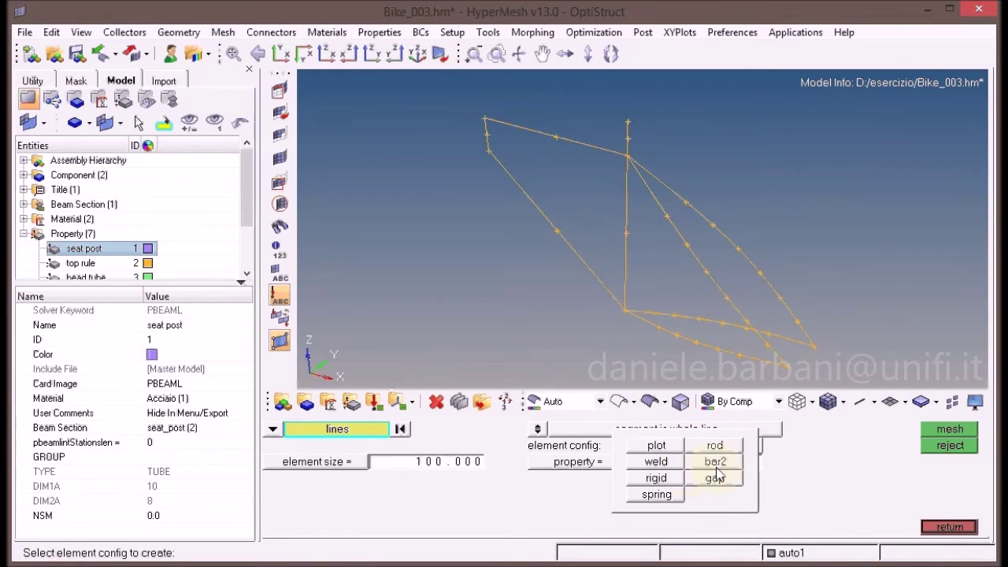
- Configure the line mesh with the bar2 element configuration, element size 100 and auto bar orientation
{"action": "left_click", "coordinate": [715, 463]}
{"action": "left_click", "coordinate": [462, 465]}
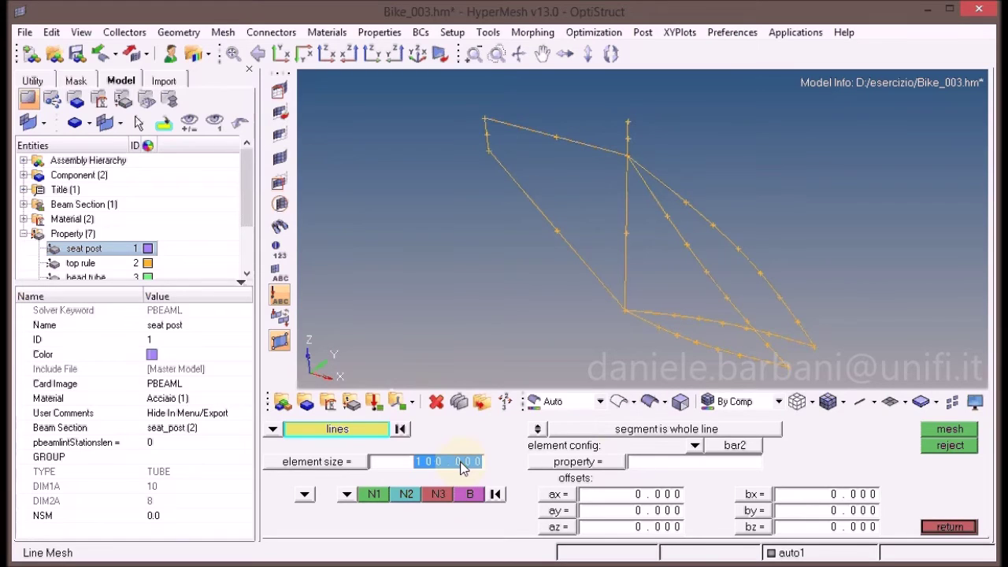
{"action": "left_click", "coordinate": [463, 465]}
{"action": "left_click", "coordinate": [304, 495]}
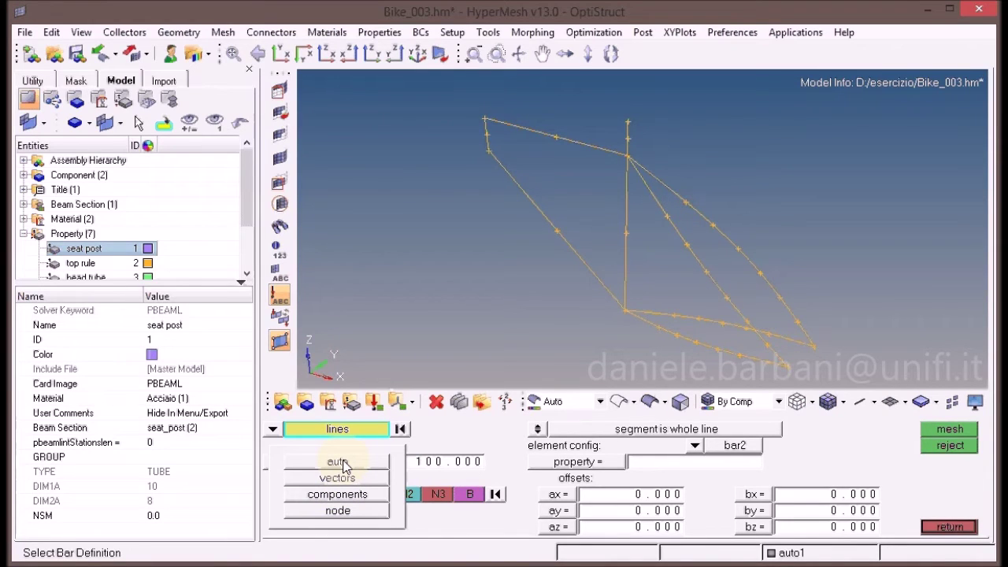
{"action": "left_click", "coordinate": [339, 462]}
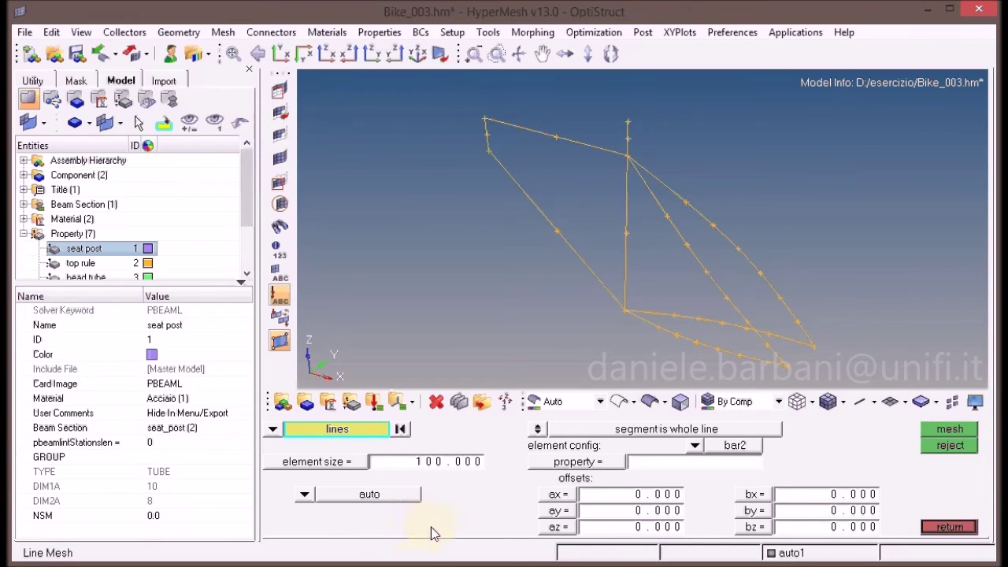
- Mesh the short seat post line above the frame with bar2 elements using the seat post property
{"action": "left_click", "coordinate": [627, 126]}
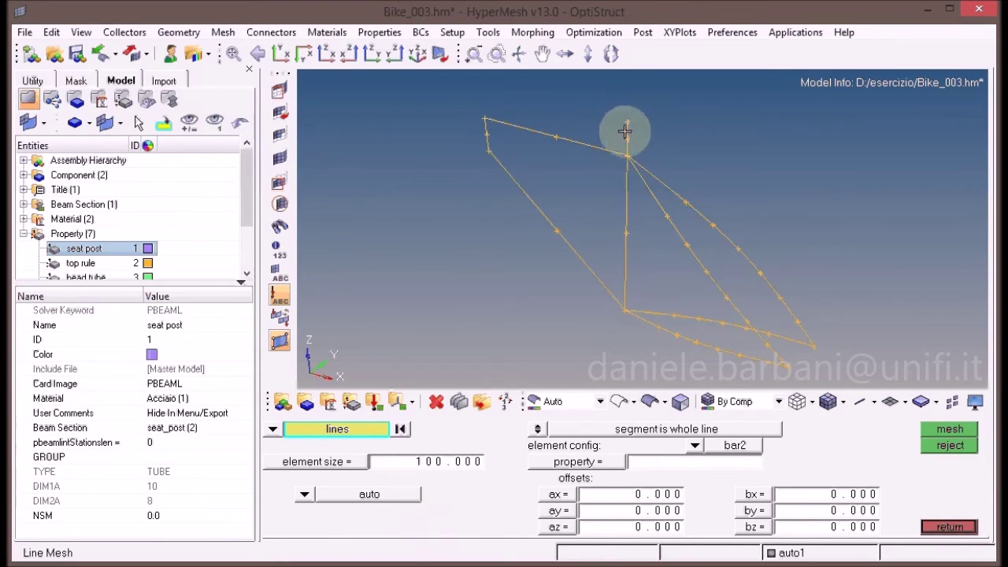
{"action": "left_click", "coordinate": [605, 462]}
{"action": "left_click", "coordinate": [360, 429]}
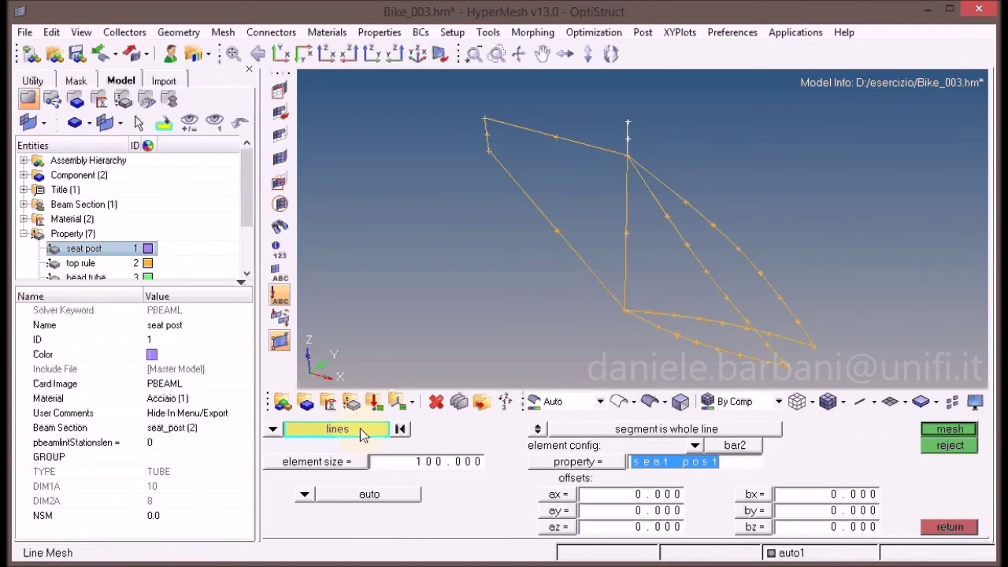
{"action": "left_click", "coordinate": [937, 431]}
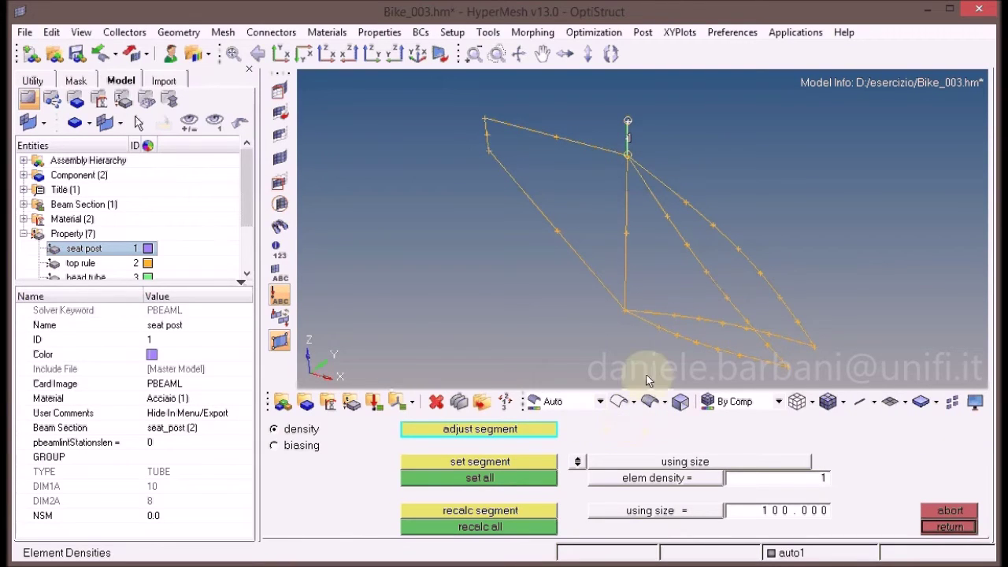
{"action": "left_click", "coordinate": [631, 148]}
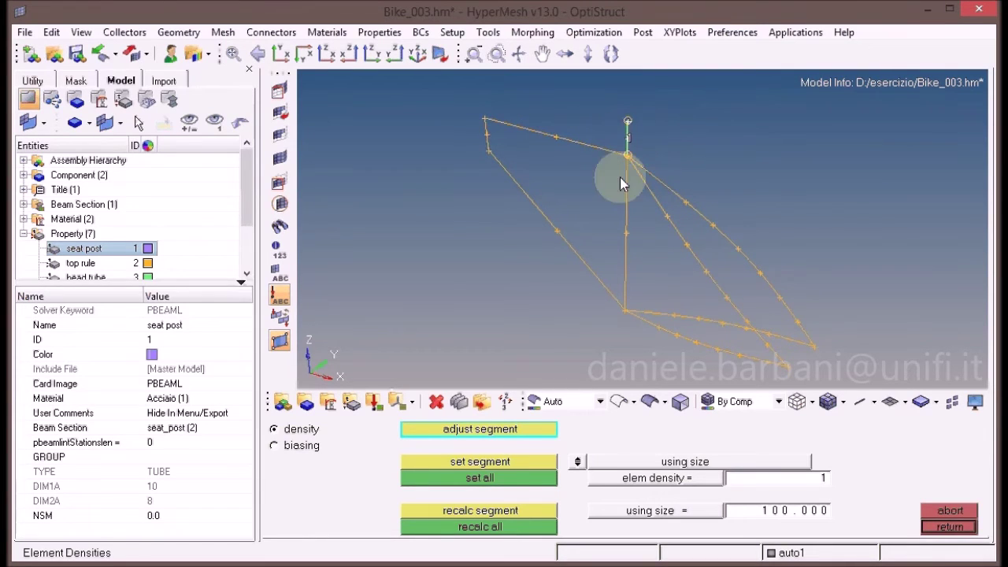
{"action": "left_click", "coordinate": [952, 528]}
{"action": "left_click", "coordinate": [952, 528]}
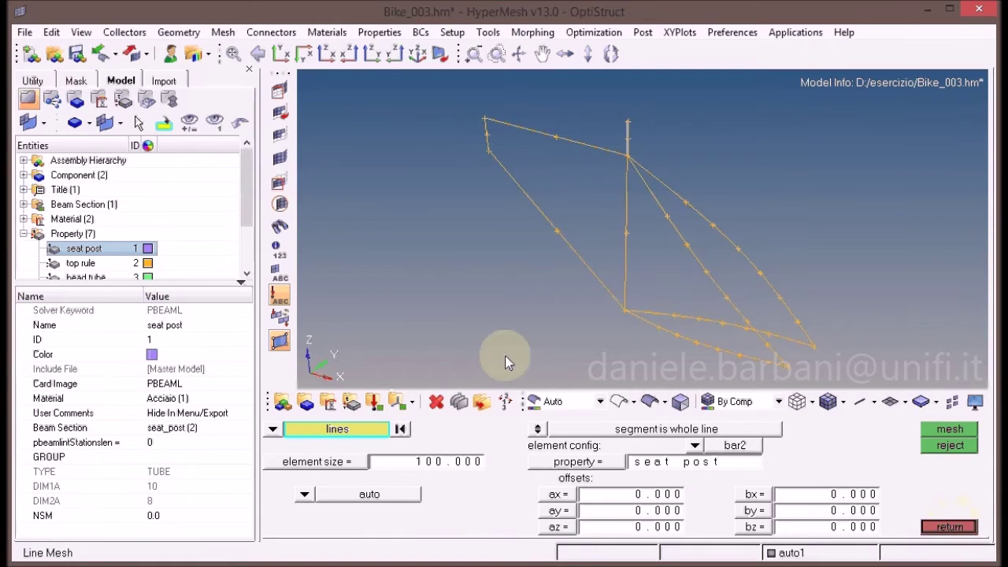
- Mesh the upper frame line between the head tube and seat post with bar2 elements, assigning the top rule property
{"action": "left_click", "coordinate": [586, 145]}
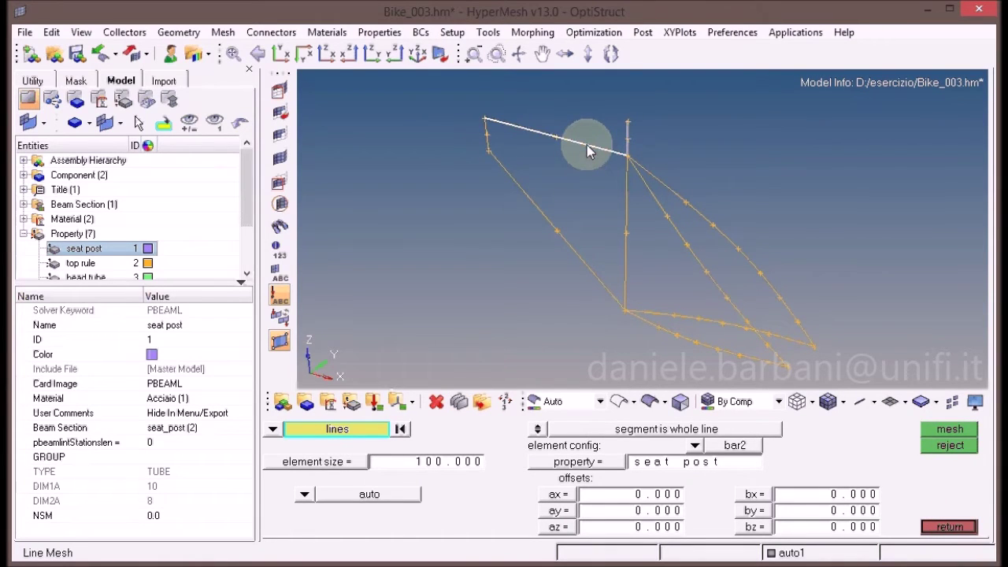
{"action": "left_click", "coordinate": [578, 465]}
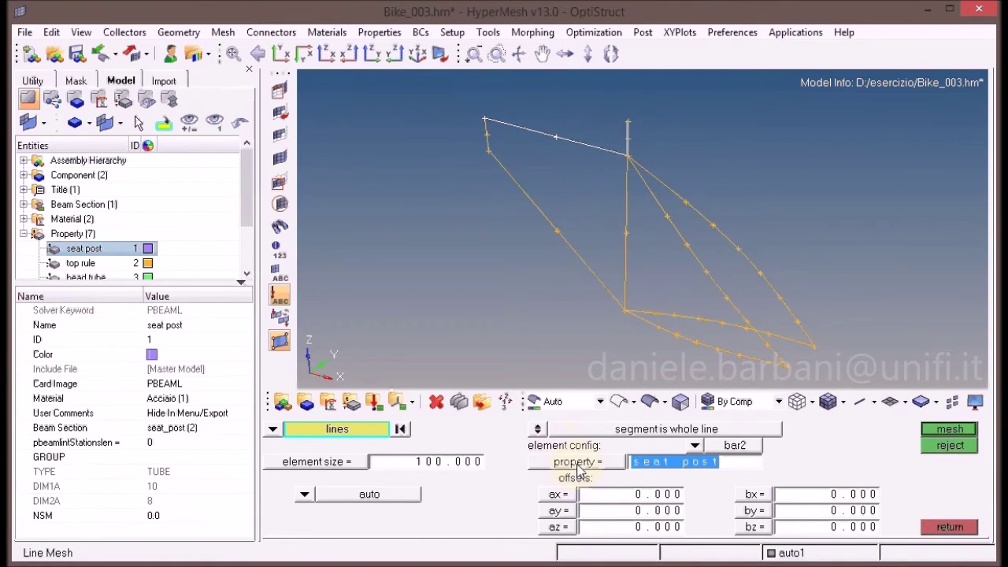
{"action": "left_click", "coordinate": [578, 464]}
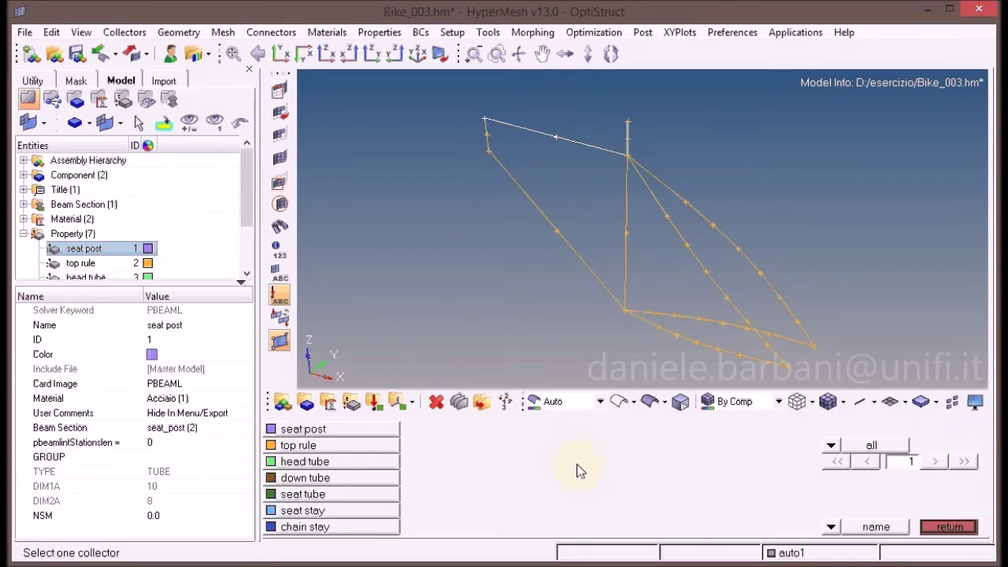
{"action": "left_click", "coordinate": [374, 447]}
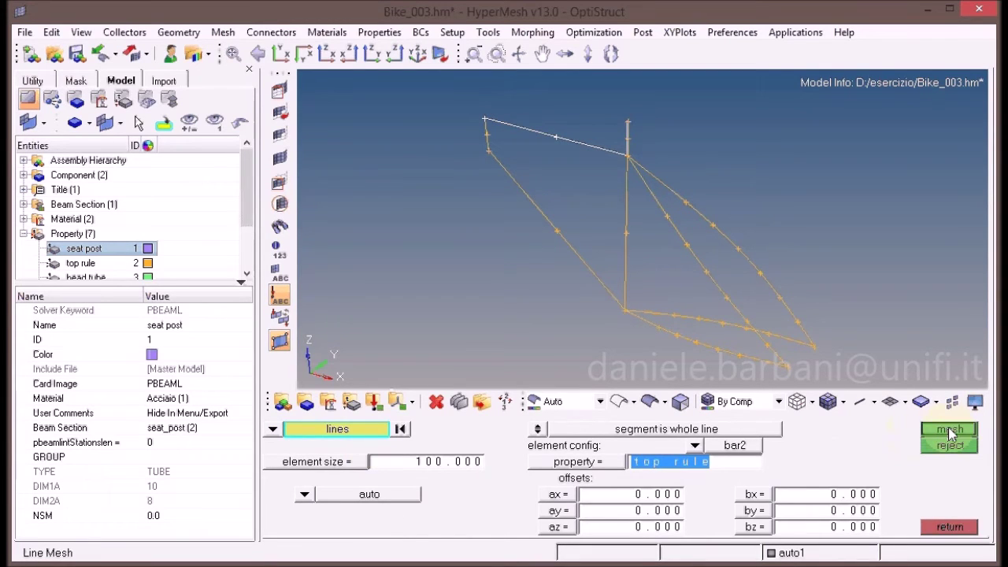
{"action": "left_click", "coordinate": [948, 427]}
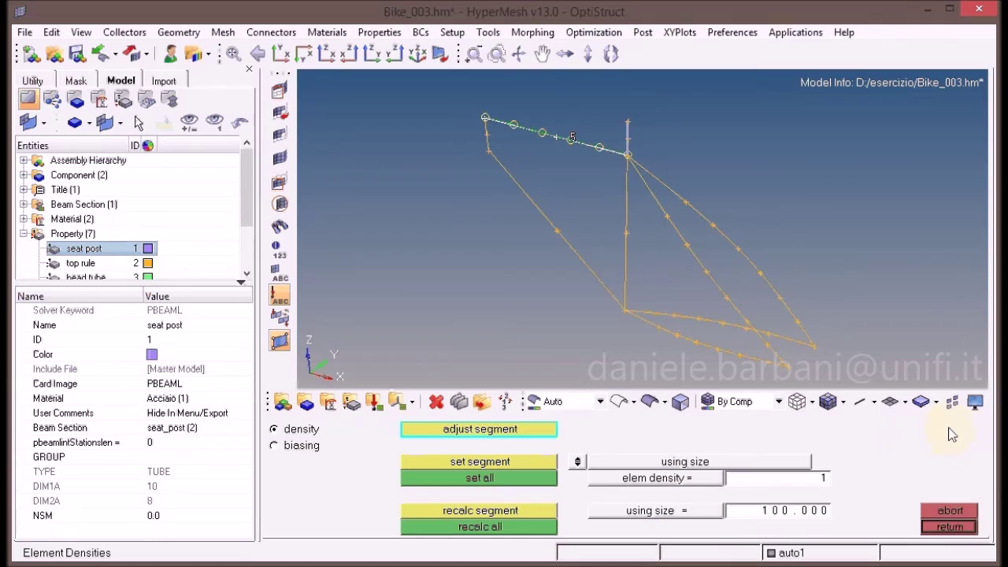
{"action": "left_click", "coordinate": [950, 527]}
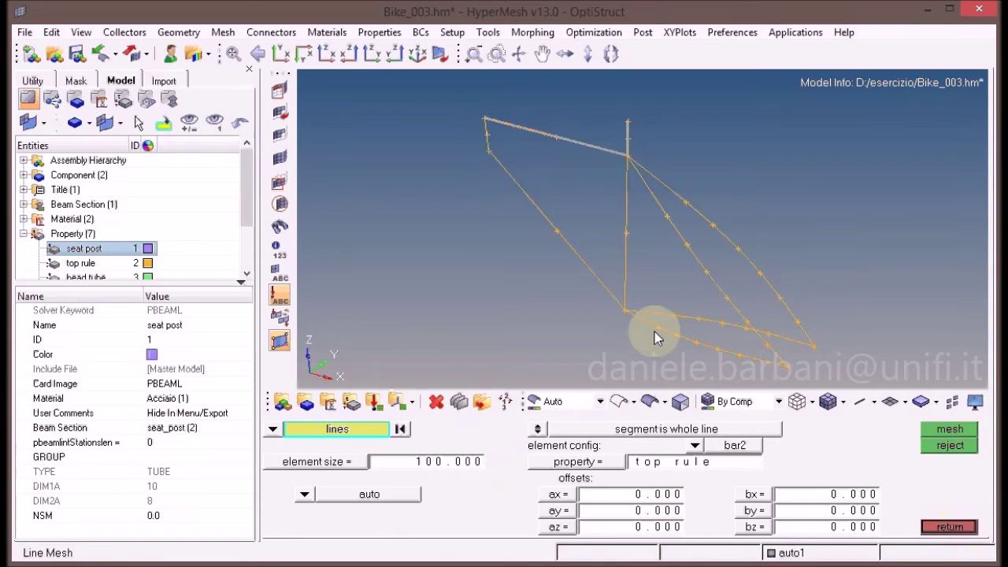
- Mesh the short front line of the frame with bar2 elements using the head tube property
{"action": "left_click", "coordinate": [585, 461]}
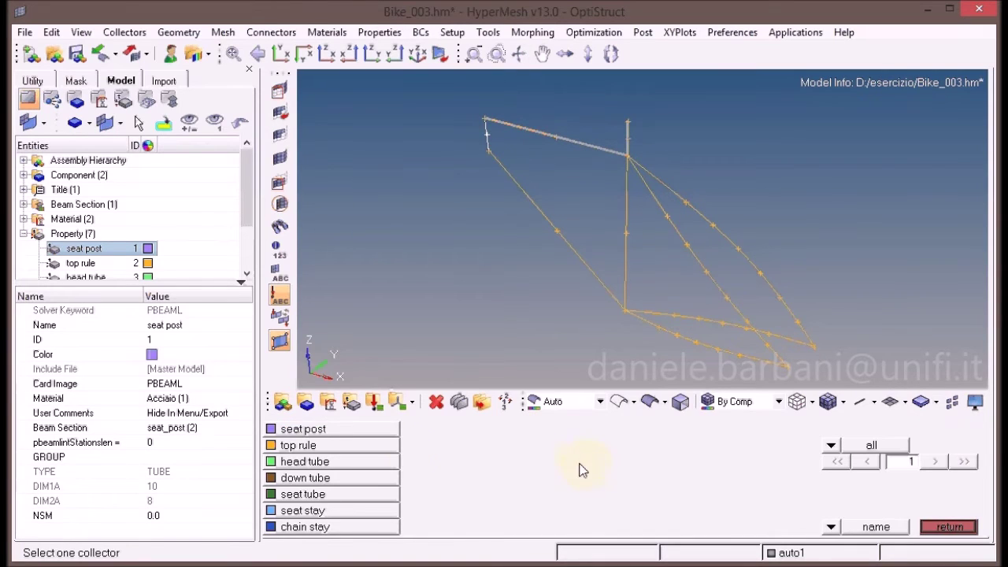
{"action": "left_click", "coordinate": [376, 465]}
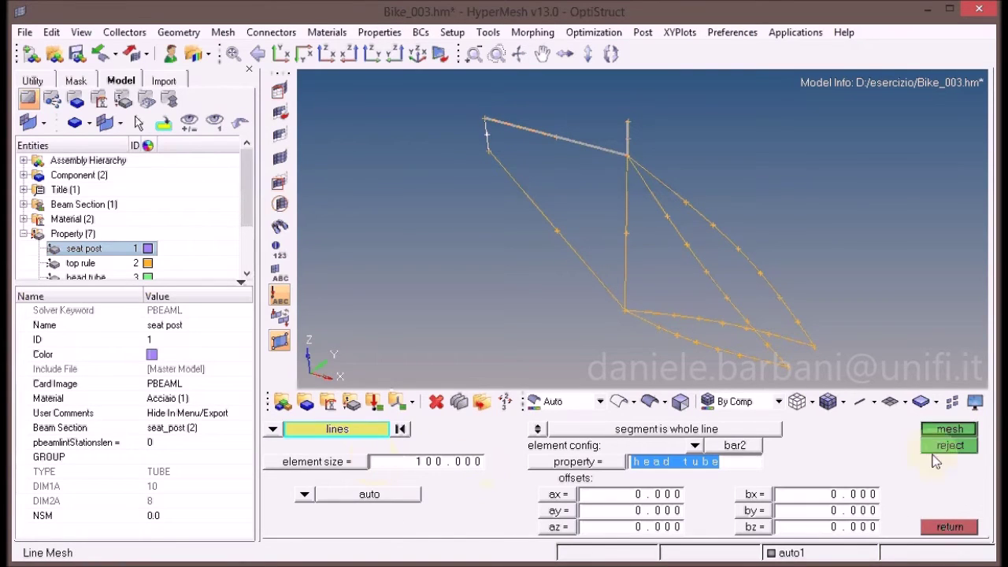
{"action": "left_click", "coordinate": [951, 431]}
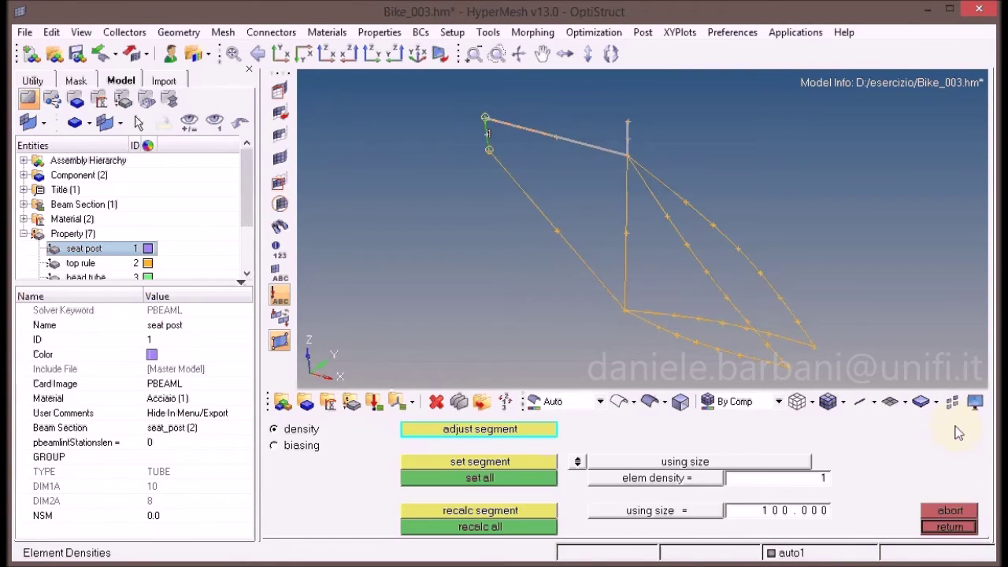
{"action": "left_click", "coordinate": [965, 529]}
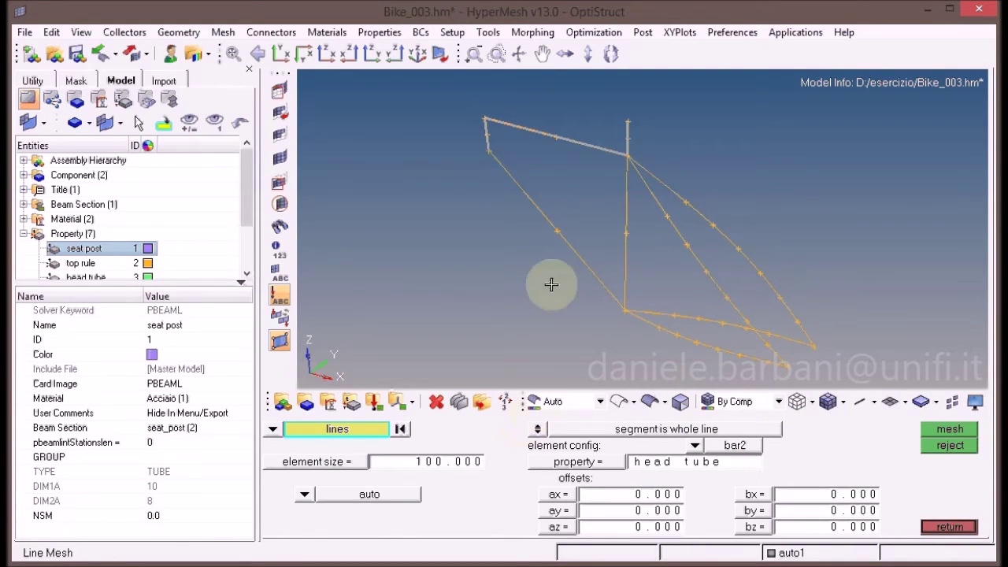
- Mesh the long diagonal line from the head tube to the bottom bracket with the down tube property
{"action": "left_click", "coordinate": [569, 247]}
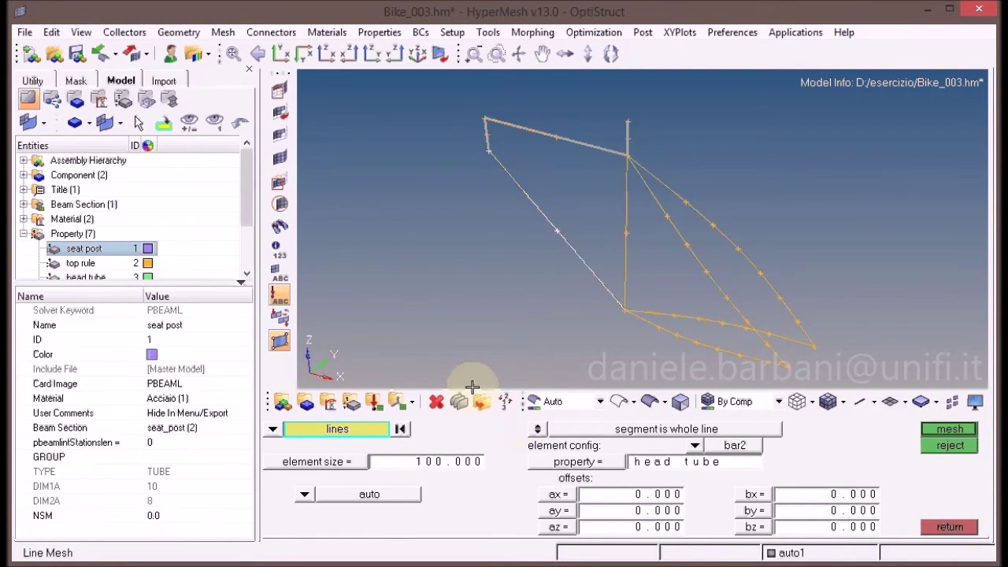
{"action": "left_click", "coordinate": [579, 467]}
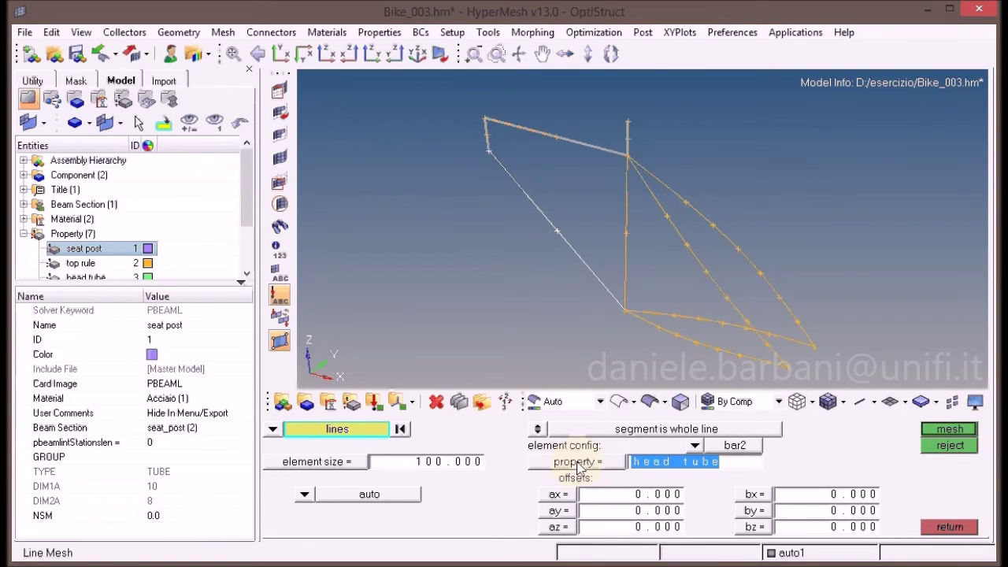
{"action": "left_click", "coordinate": [579, 466]}
{"action": "left_click", "coordinate": [359, 477]}
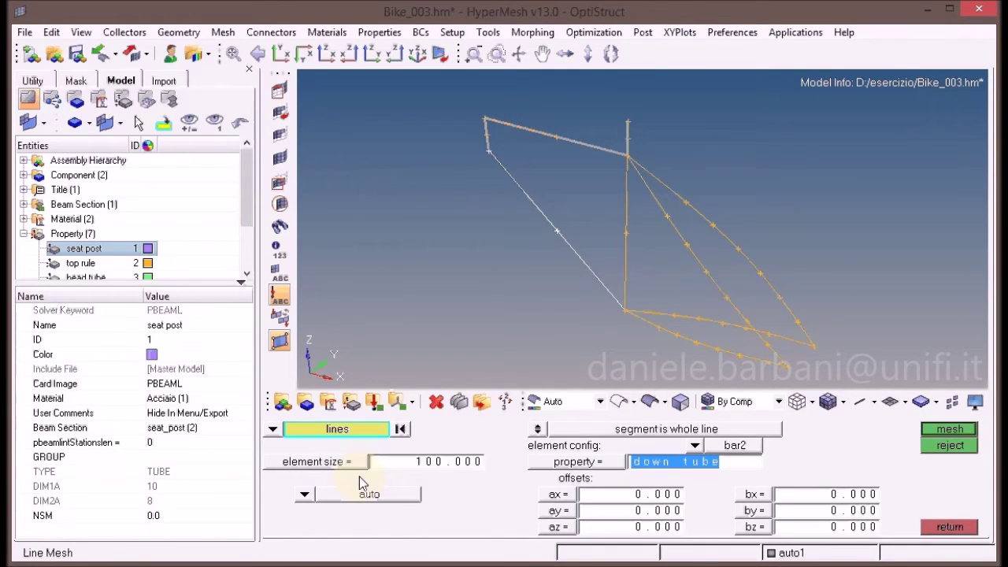
{"action": "left_click", "coordinate": [938, 429]}
{"action": "left_click", "coordinate": [943, 528]}
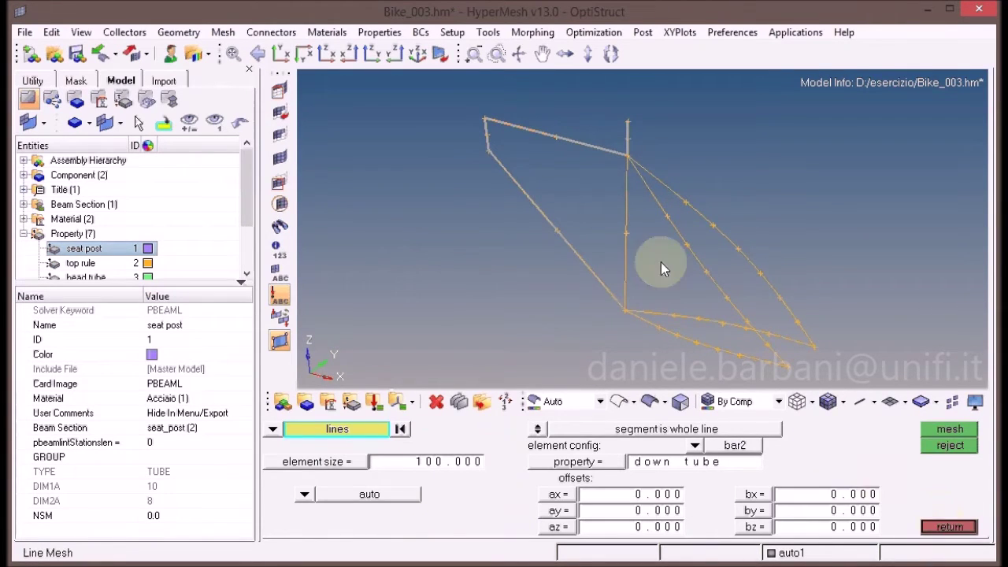
- Mesh the near-vertical line below the seat post with bar2 elements using the seat tube property
{"action": "left_click", "coordinate": [626, 234]}
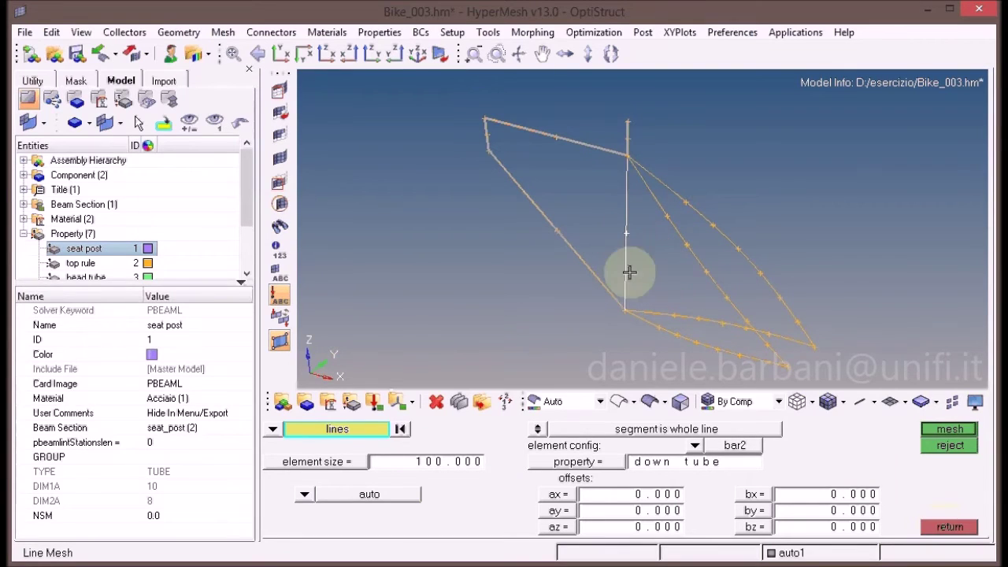
{"action": "left_click", "coordinate": [608, 468]}
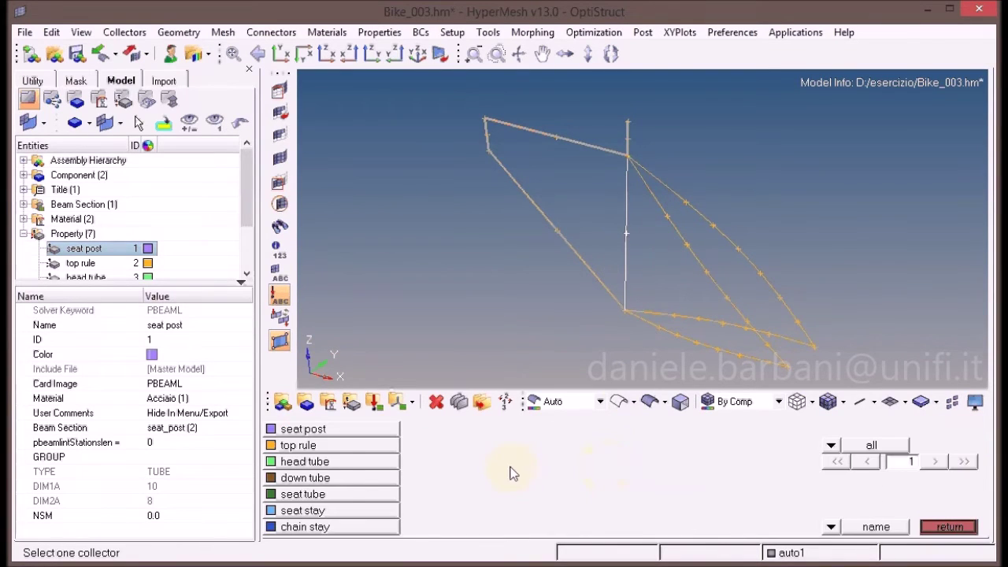
{"action": "left_click", "coordinate": [334, 494]}
{"action": "left_click", "coordinate": [944, 426]}
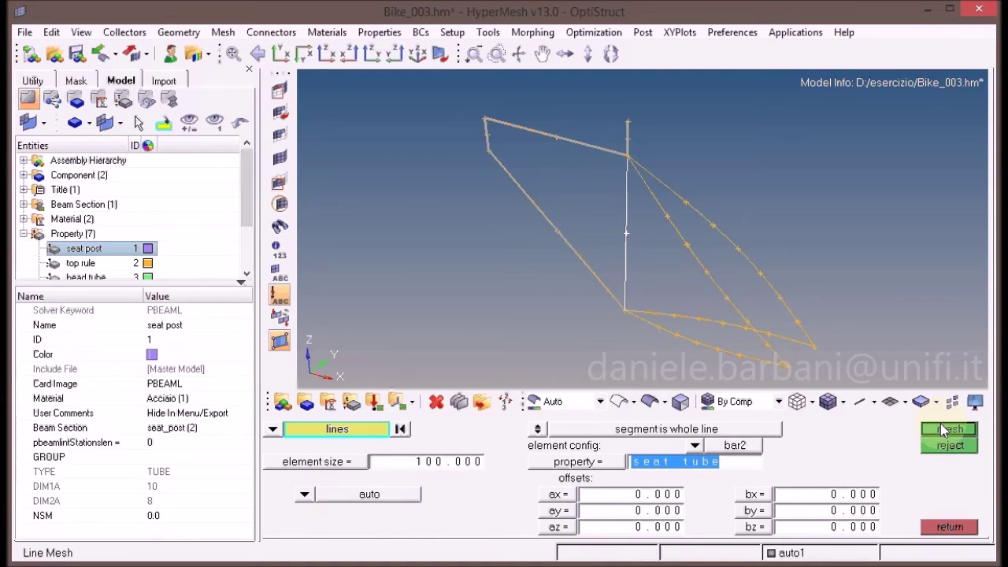
{"action": "left_click", "coordinate": [948, 527]}
- Mesh both curved lines from the top of the seat tube to the rear ends with the seat stay property
{"action": "left_click", "coordinate": [699, 261]}
{"action": "left_click", "coordinate": [730, 243]}
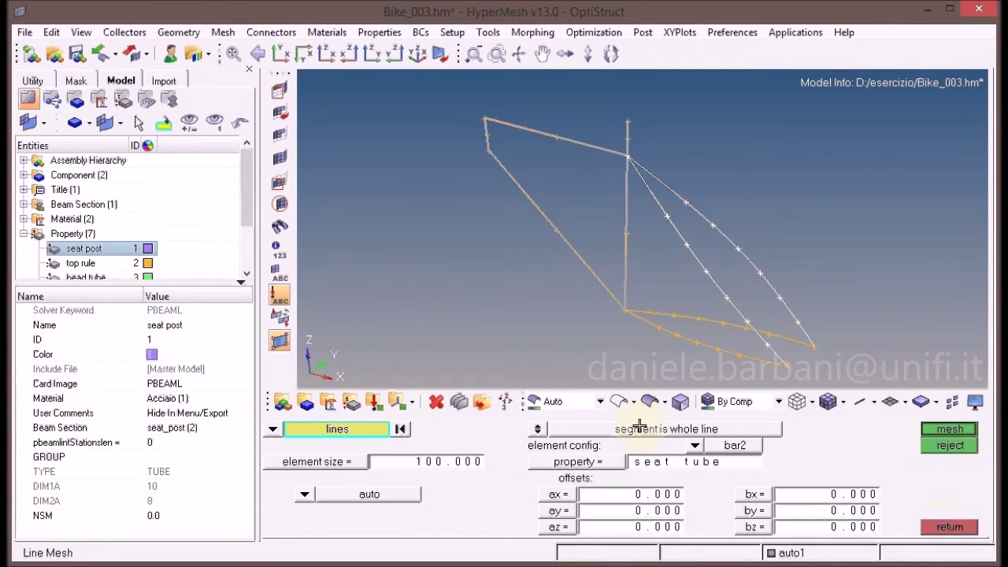
{"action": "left_click", "coordinate": [610, 465]}
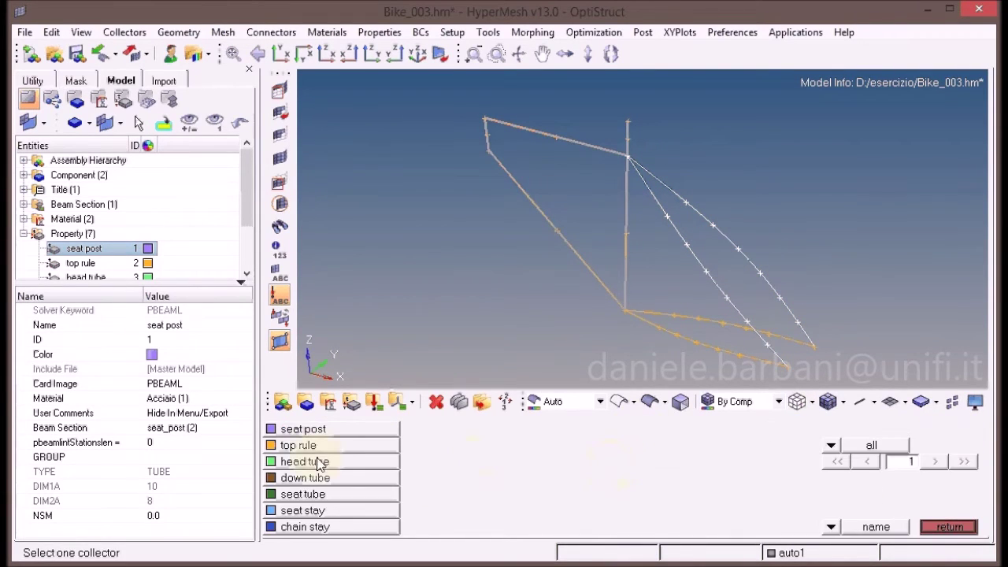
{"action": "left_click", "coordinate": [307, 509]}
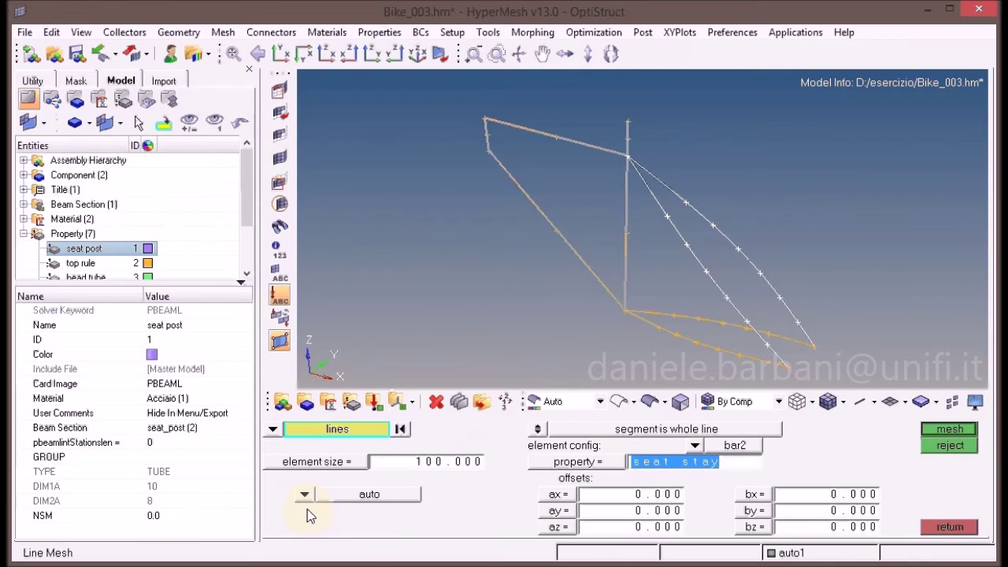
{"action": "left_click", "coordinate": [948, 430]}
{"action": "left_click", "coordinate": [951, 527]}
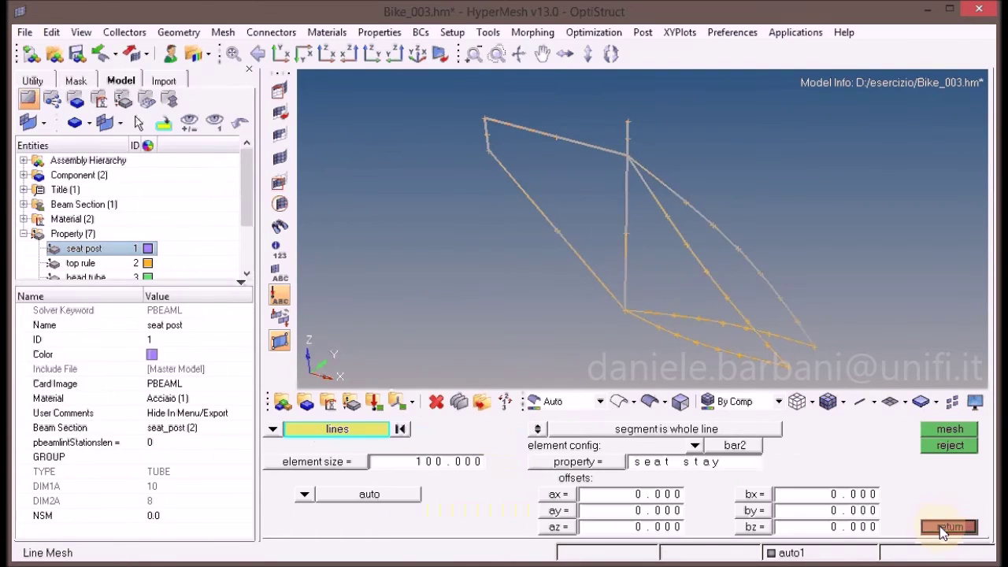
- Mesh both lower rear lines from the bottom bracket with the chain stay property and close the line mesh tool
{"action": "left_click", "coordinate": [712, 338]}
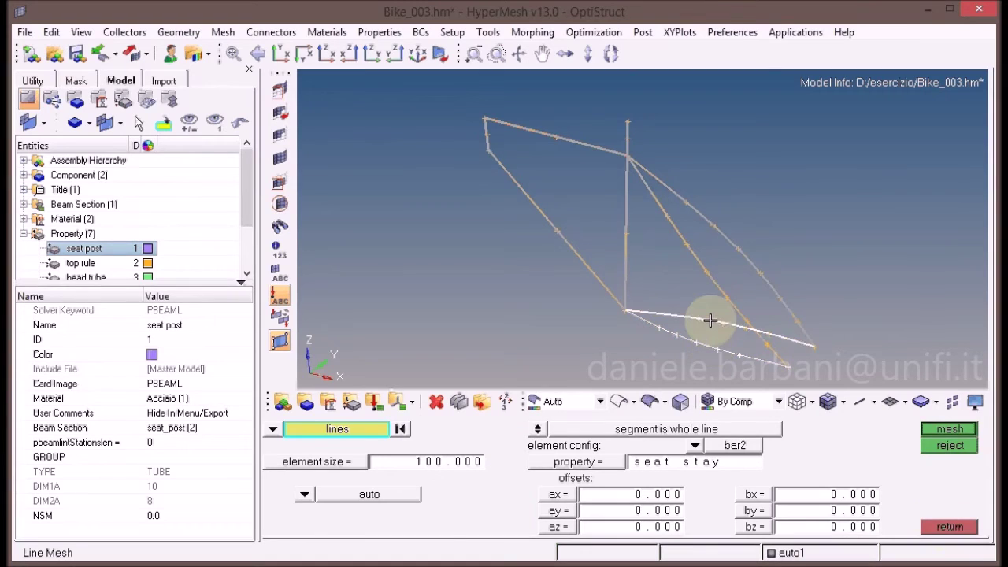
{"action": "left_click", "coordinate": [572, 462]}
{"action": "left_click", "coordinate": [573, 464]}
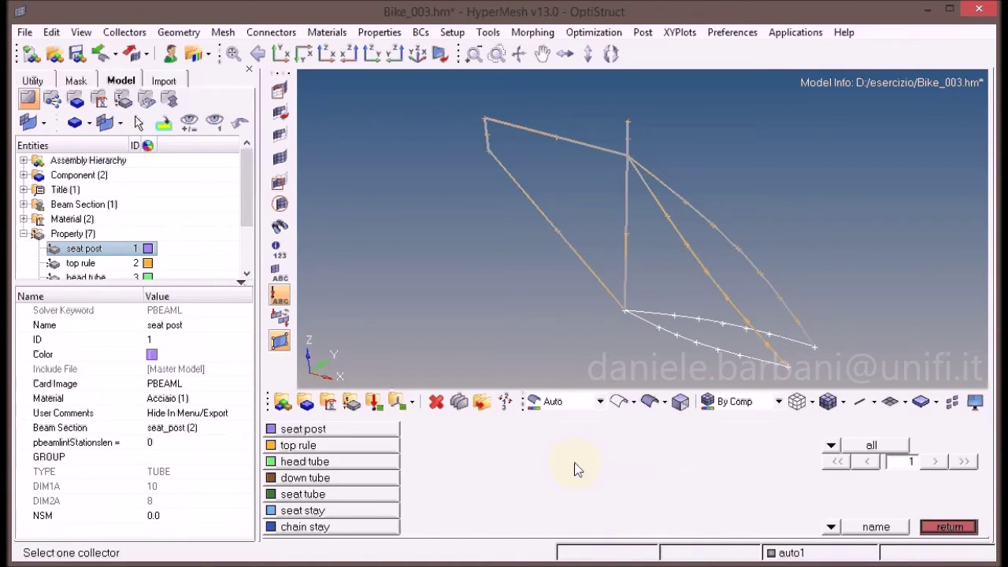
{"action": "left_click", "coordinate": [309, 529]}
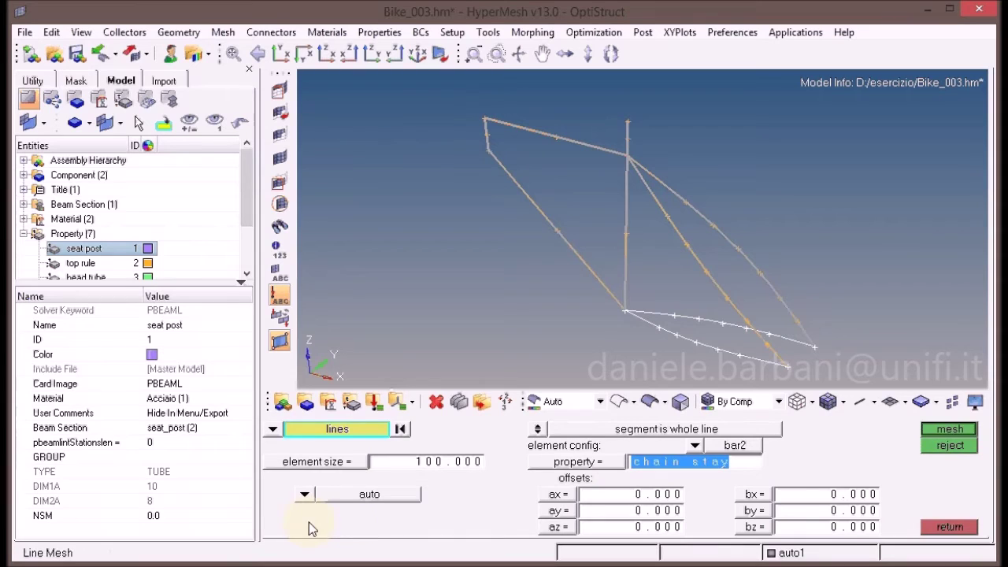
{"action": "left_click", "coordinate": [942, 426]}
{"action": "left_click", "coordinate": [952, 527]}
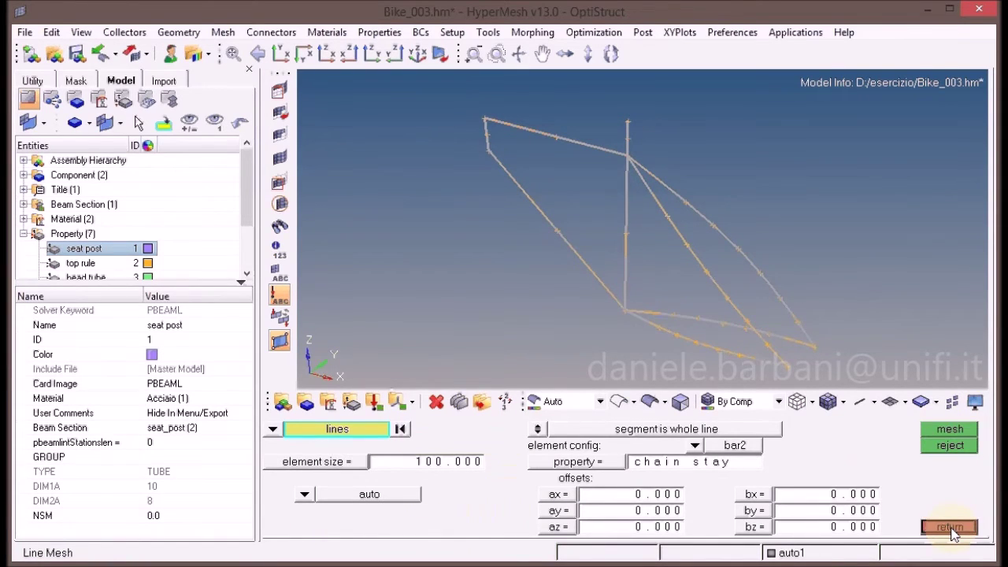
{"action": "left_click", "coordinate": [950, 527]}
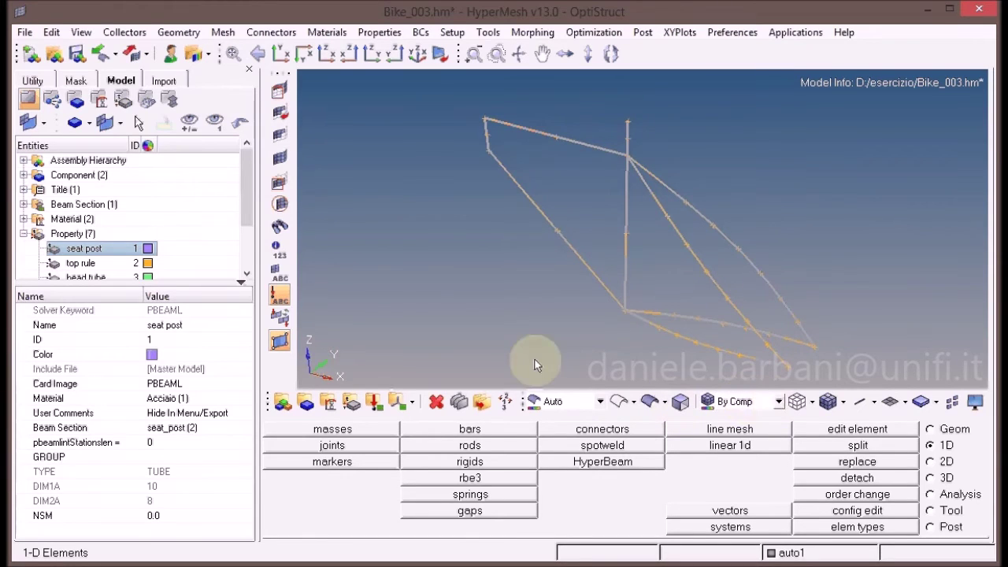
- Hide the bike component's geometry and elements, and toggle the auto1 component's elements off and on to check the mesh
{"action": "left_click", "coordinate": [24, 175]}
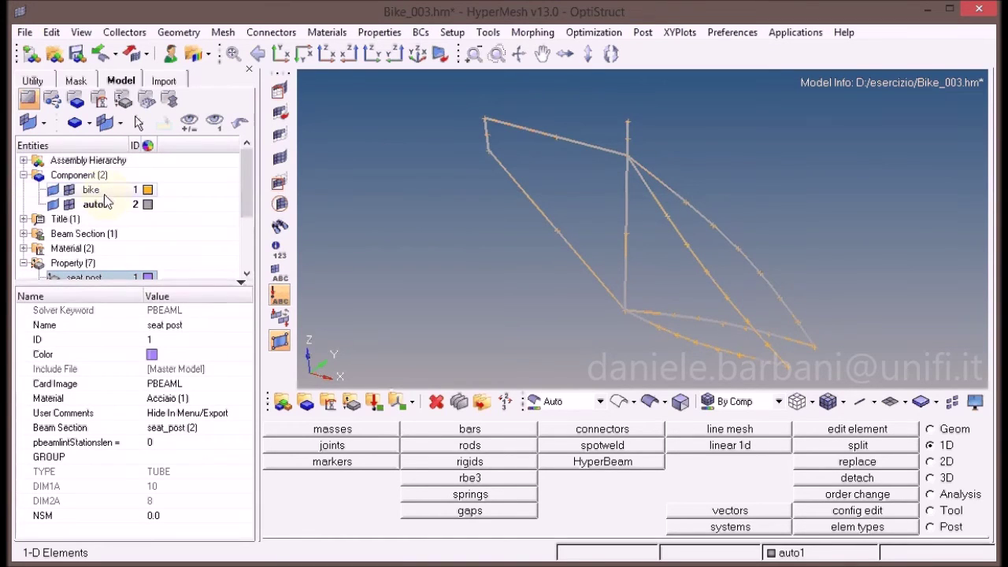
{"action": "left_click", "coordinate": [56, 192]}
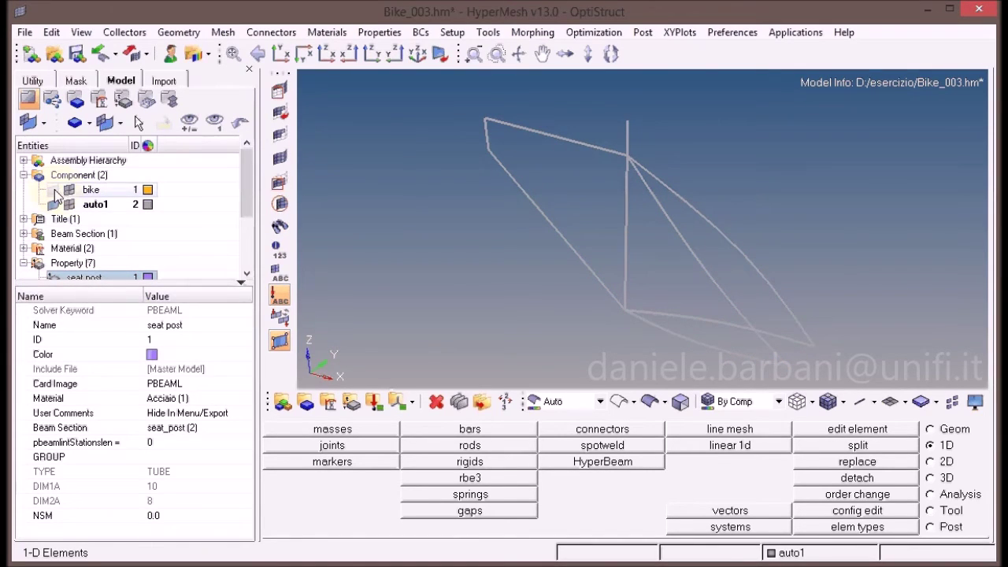
{"action": "left_click", "coordinate": [70, 192]}
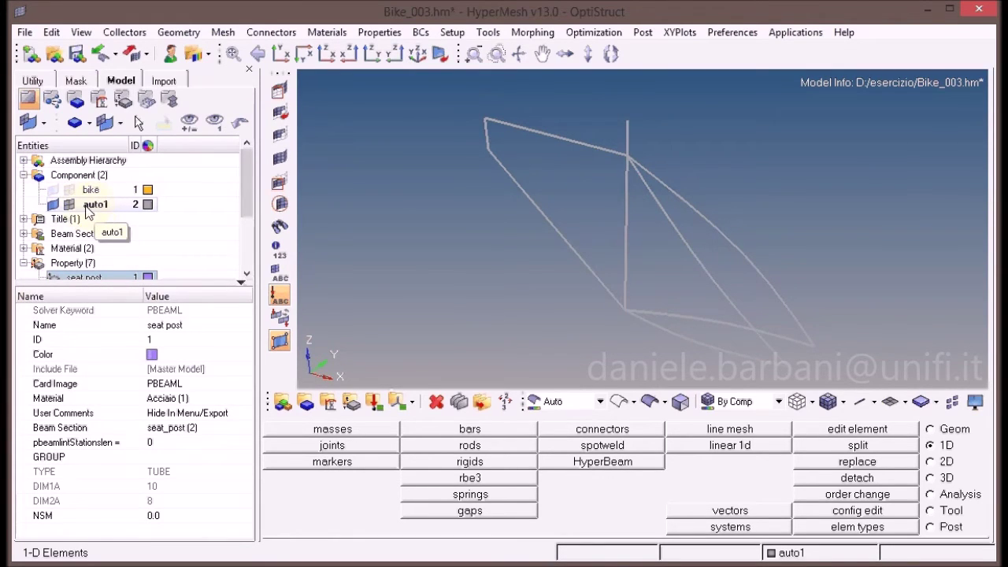
{"action": "left_click", "coordinate": [69, 204]}
{"action": "left_click", "coordinate": [69, 205]}
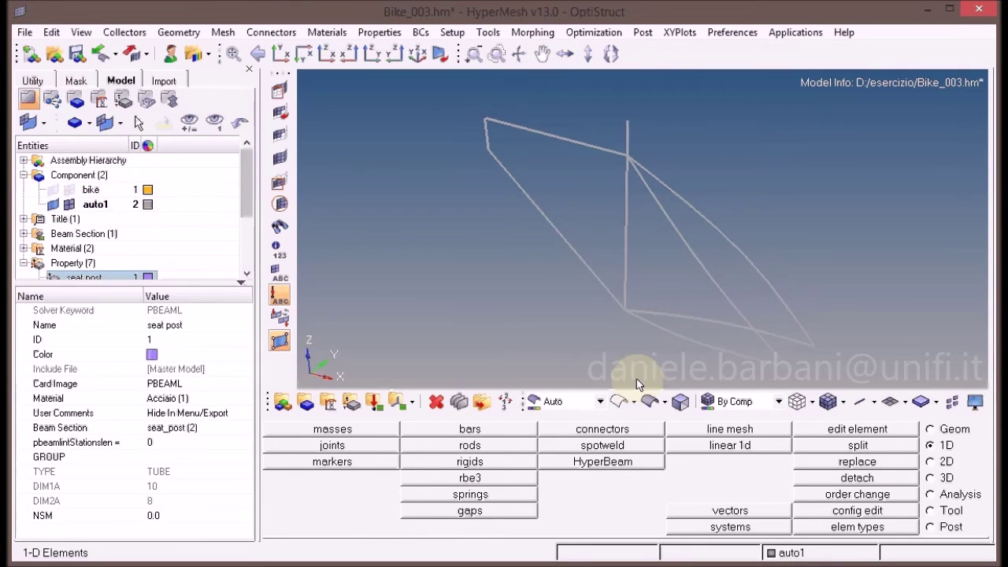
- Colour the elements by property and bring the full property list into view to compare its colours with the frame
{"action": "left_click", "coordinate": [779, 403]}
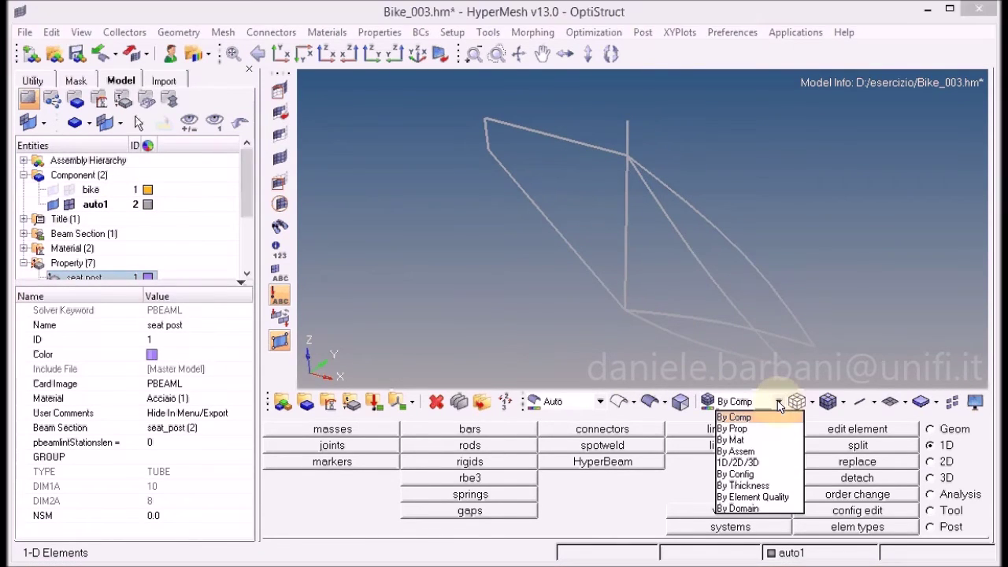
{"action": "left_click", "coordinate": [746, 428]}
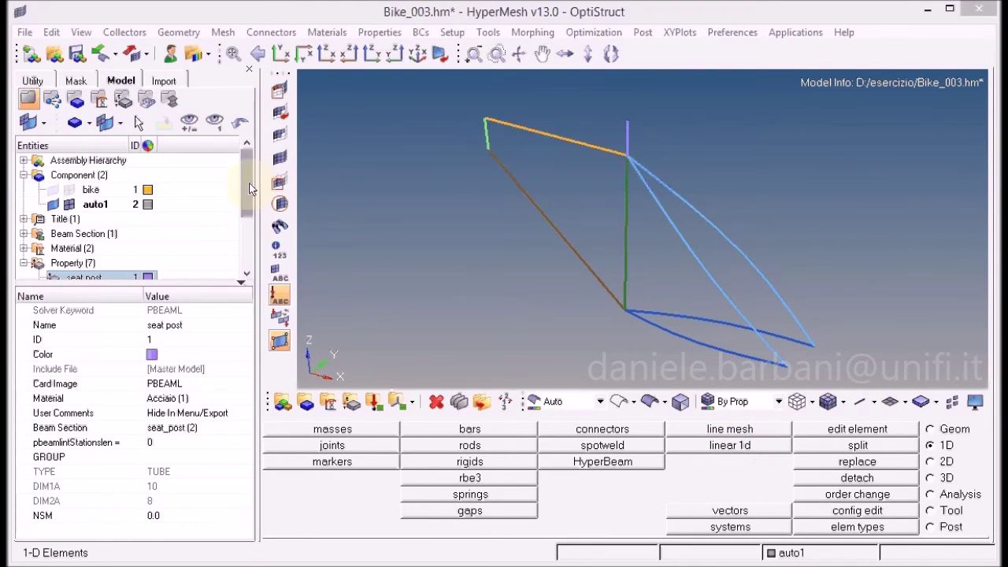
{"action": "left_click_drag", "start_coordinate": [248, 199], "coordinate": [245, 250]}
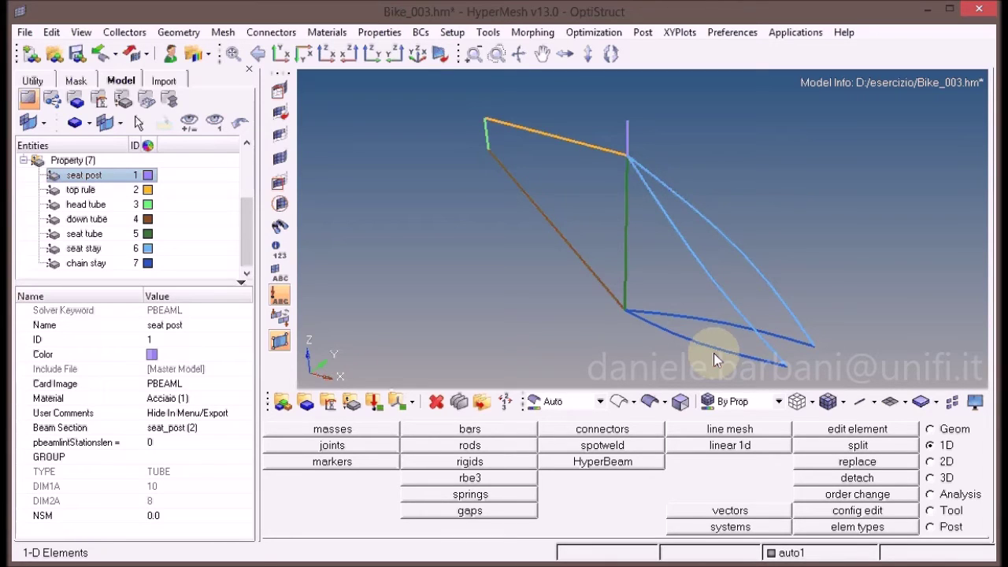
- Display the beams with the 1D detailed representation, and switch to the combined 1D traditional and detailed representation
{"action": "left_click", "coordinate": [876, 402]}
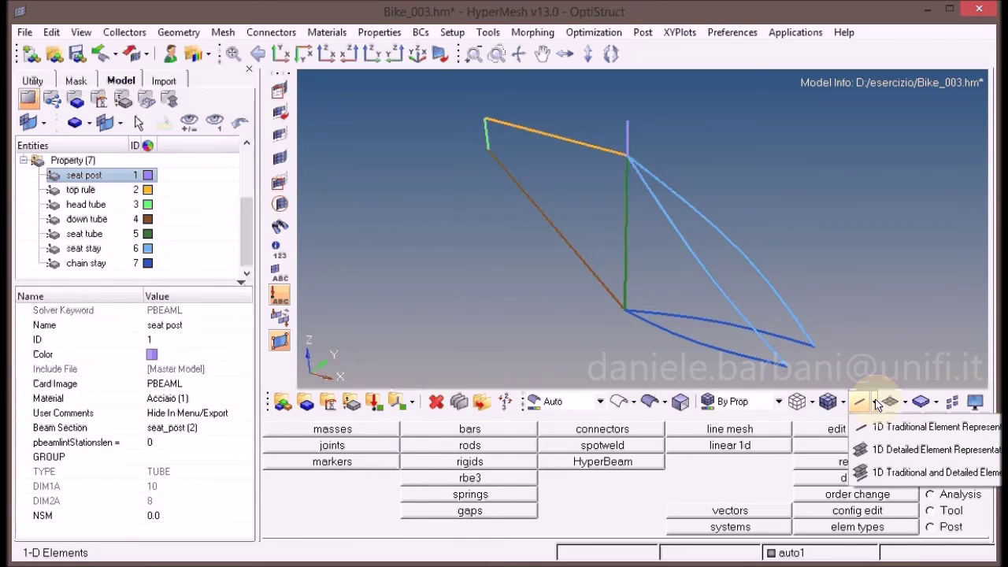
{"action": "left_click", "coordinate": [875, 451]}
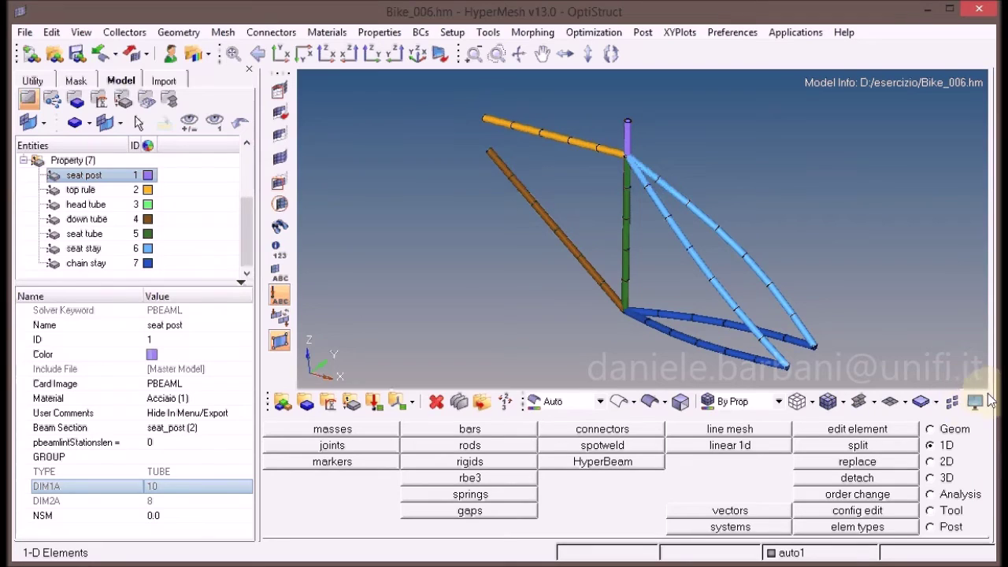
{"action": "left_click", "coordinate": [877, 408]}
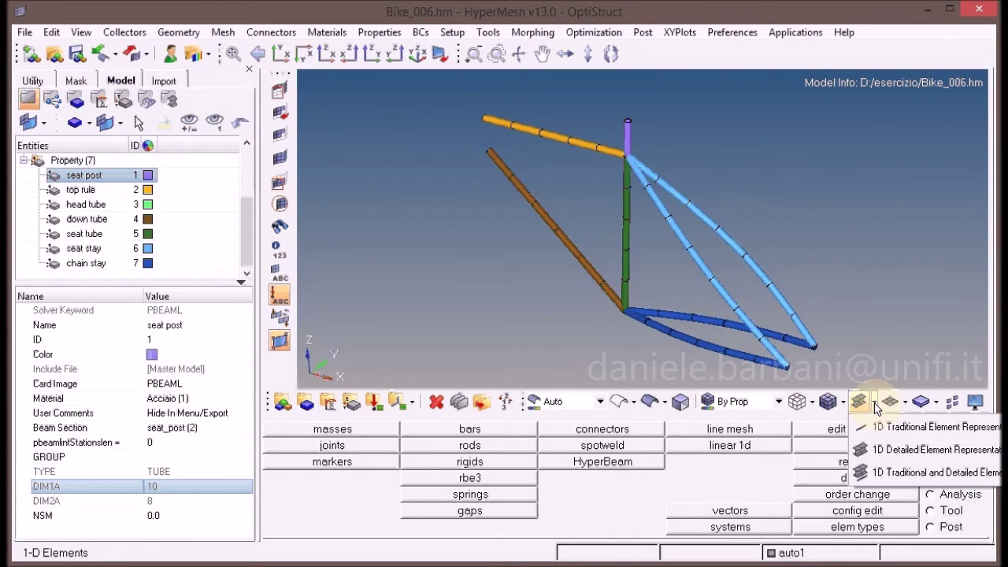
{"action": "left_click", "coordinate": [869, 474]}
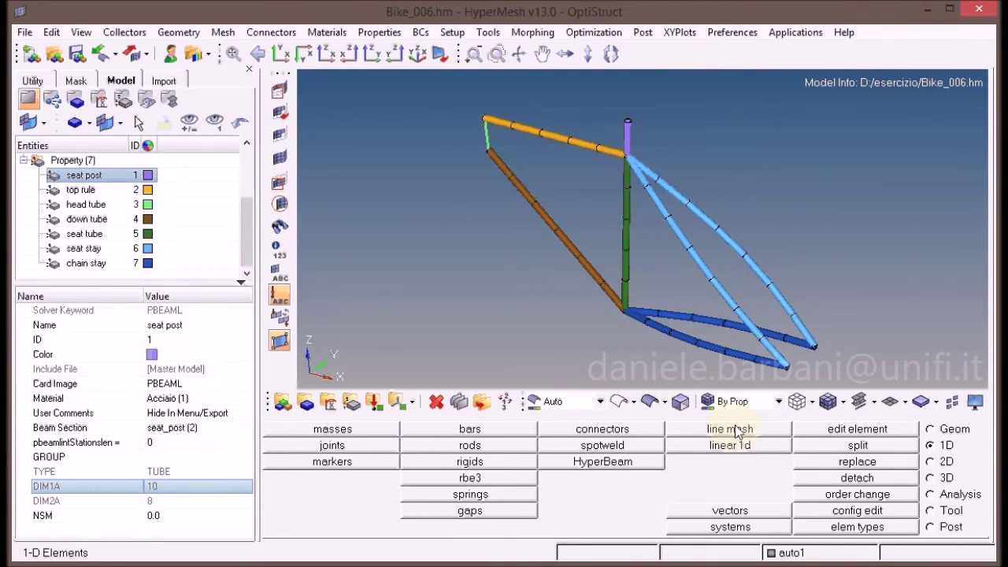
- Update the head tube's bar elements with a y-axis orientation, applying only the local axis change
{"action": "left_click", "coordinate": [509, 433]}
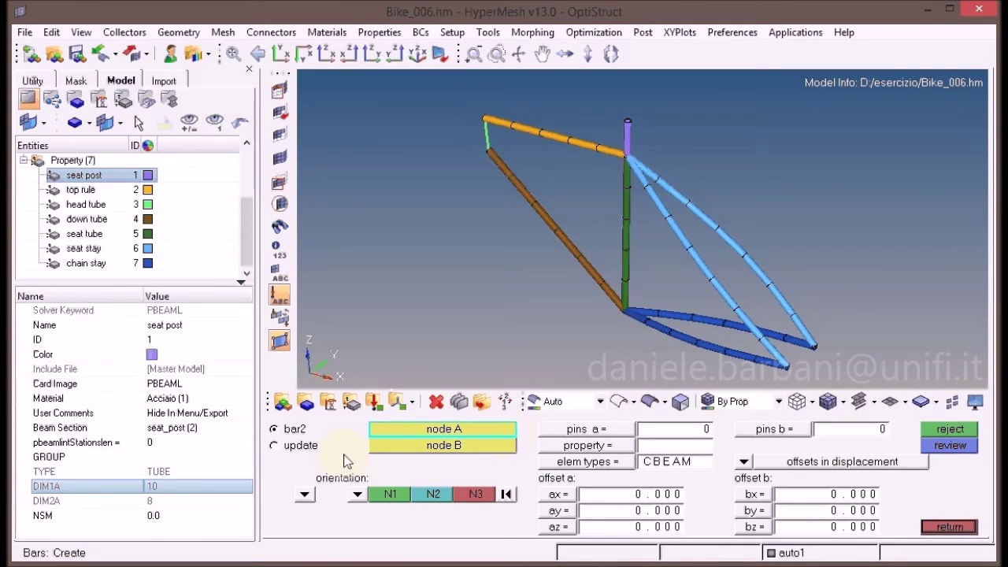
{"action": "left_click", "coordinate": [298, 450]}
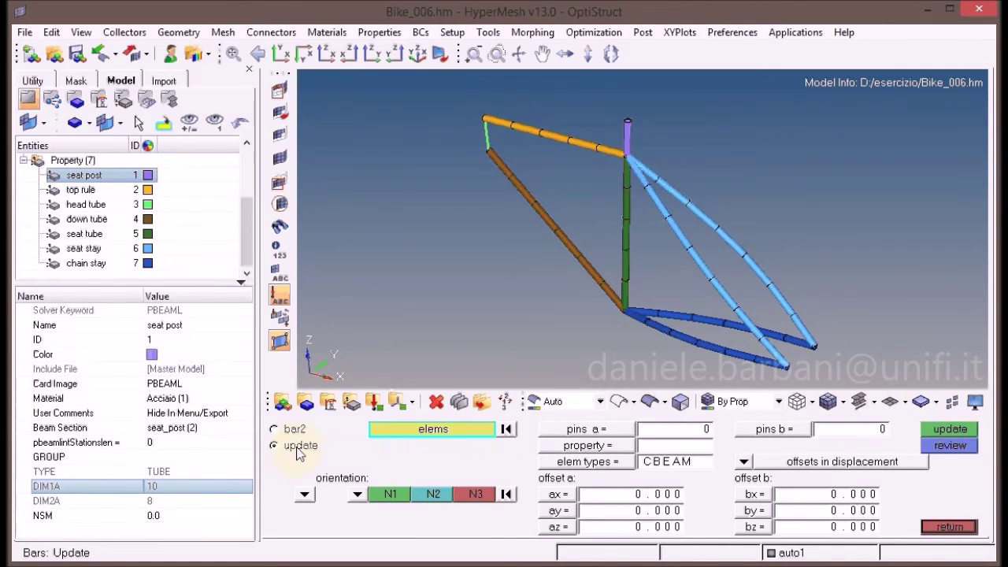
{"action": "left_click", "coordinate": [485, 139]}
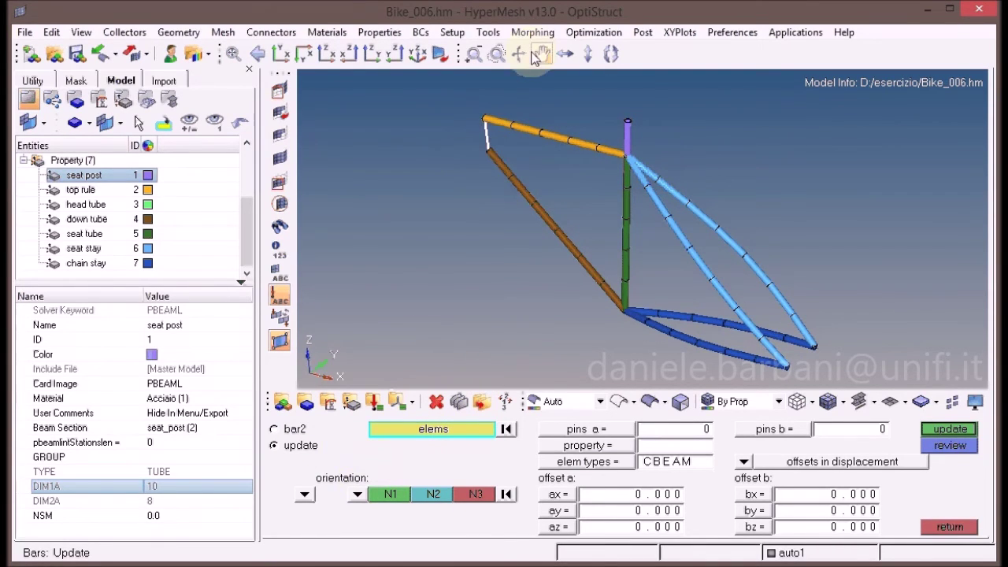
{"action": "left_click", "coordinate": [277, 57]}
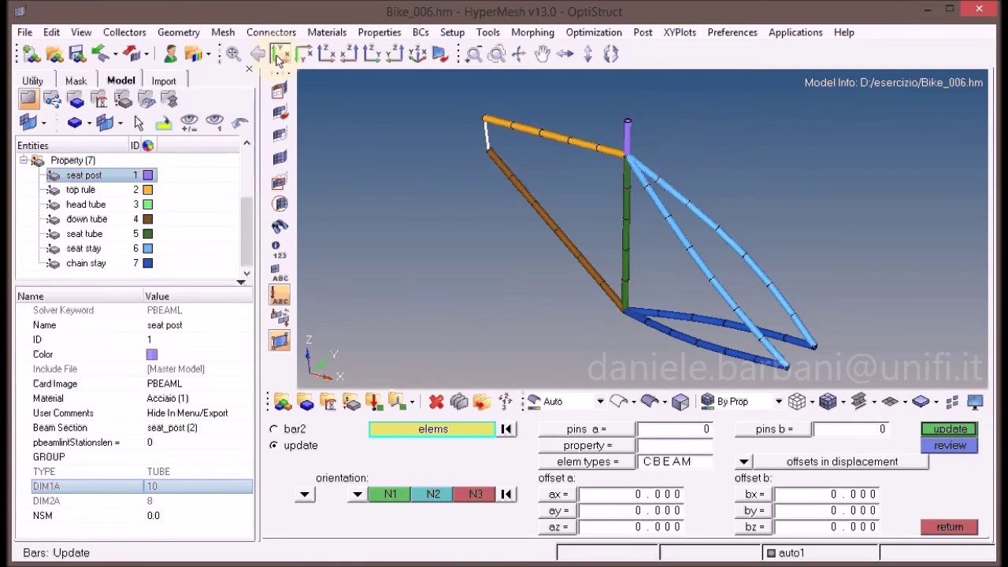
{"action": "left_click", "coordinate": [326, 53]}
{"action": "left_click", "coordinate": [412, 134]}
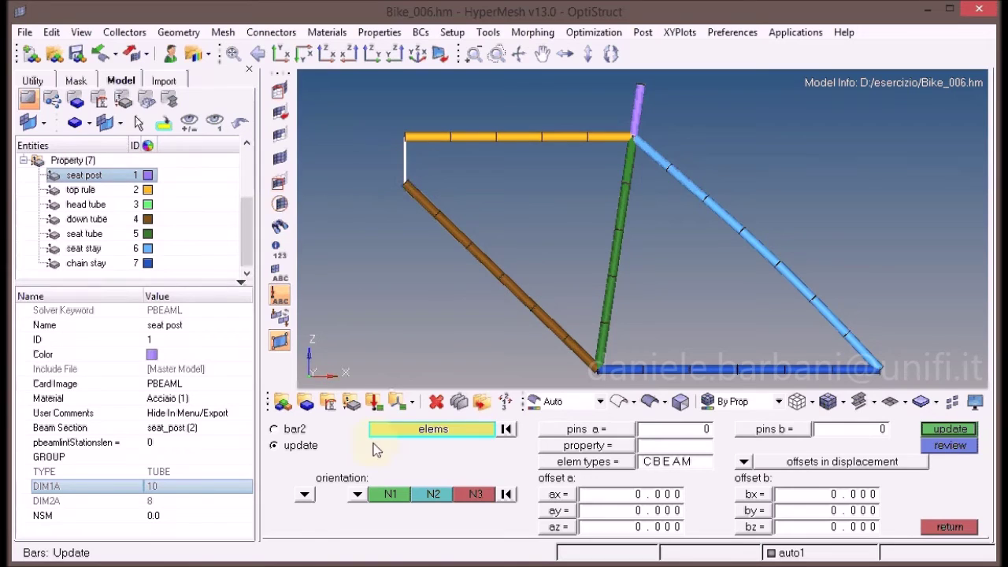
{"action": "left_click", "coordinate": [358, 494]}
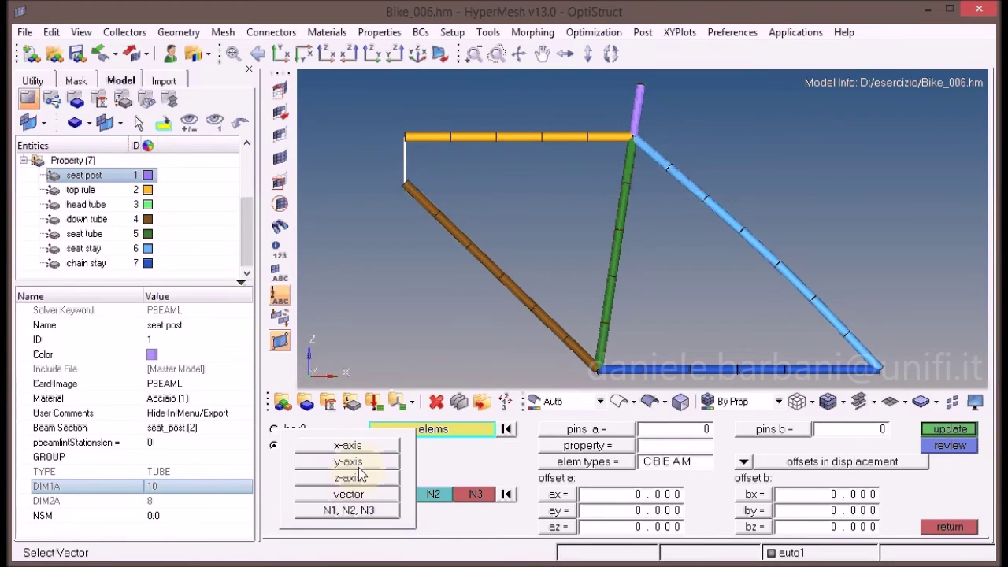
{"action": "left_click", "coordinate": [358, 461]}
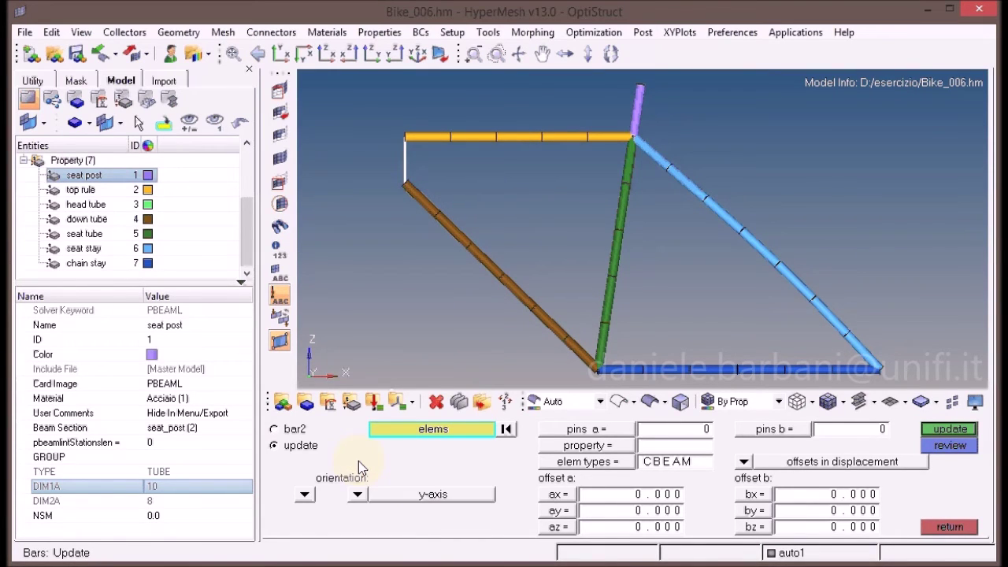
{"action": "left_click", "coordinate": [951, 433]}
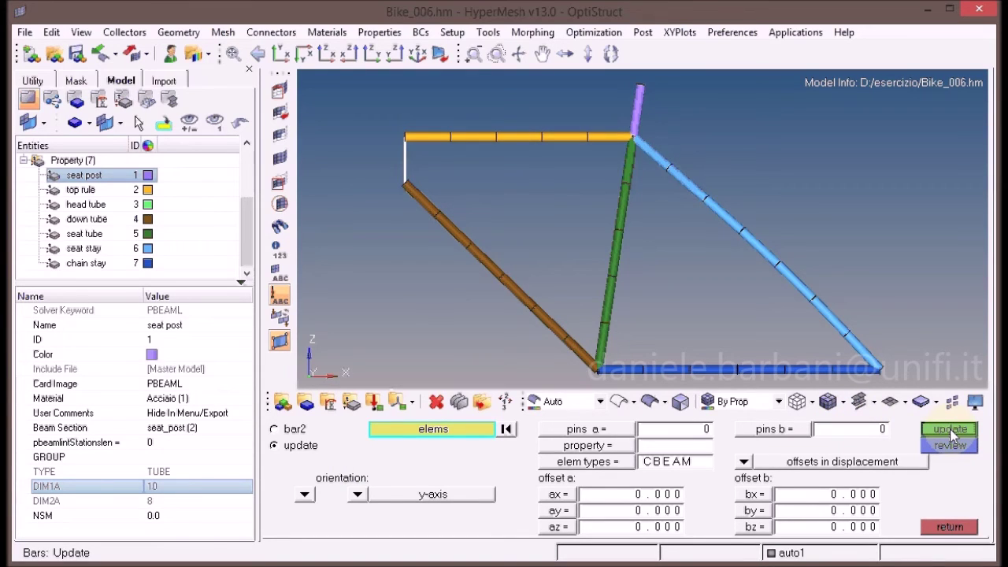
{"action": "left_click", "coordinate": [952, 433]}
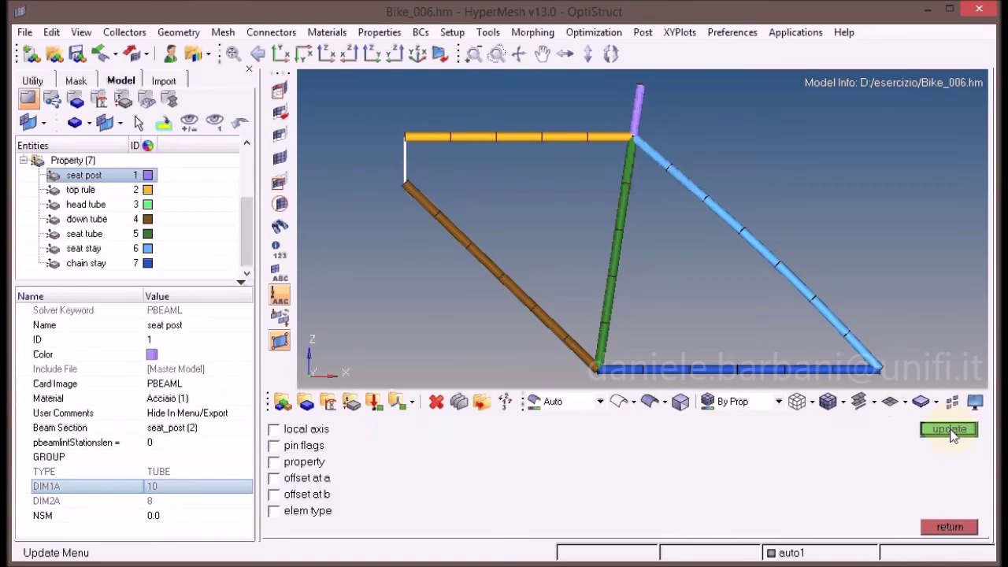
{"action": "left_click", "coordinate": [316, 432]}
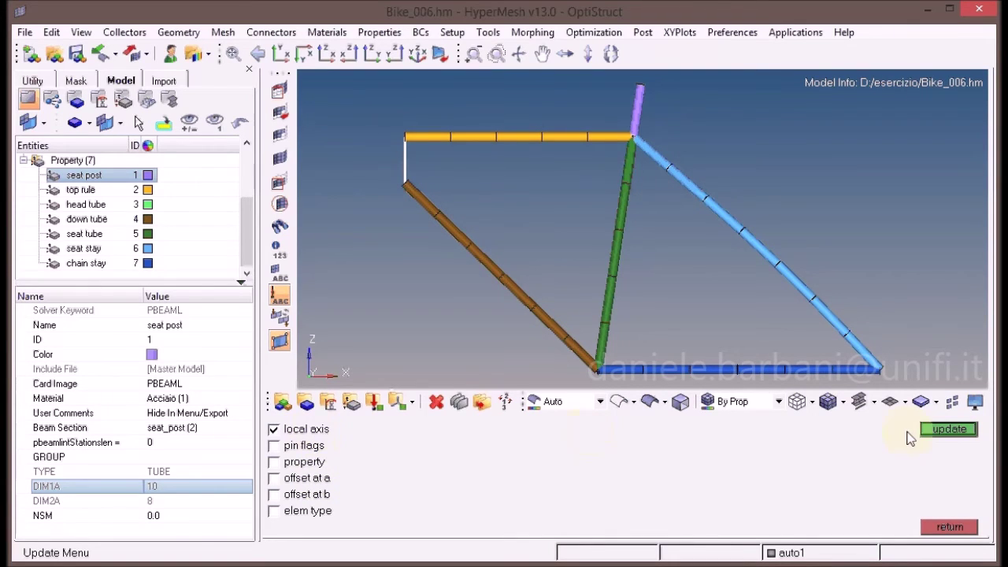
{"action": "left_click", "coordinate": [932, 435]}
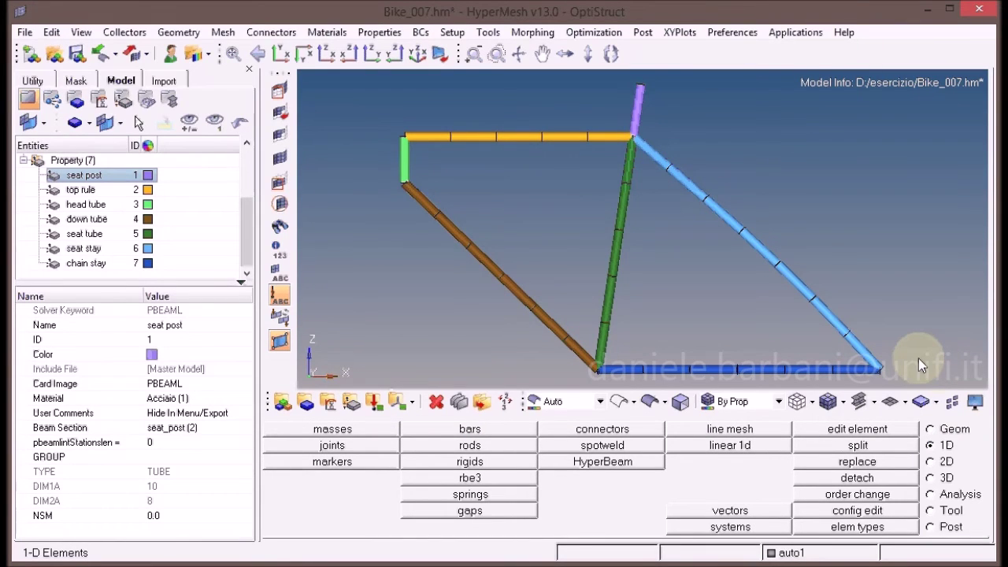
- Preview the coincident nodes of the meshed frame component with the Edges tool at a tolerance of 0.010
{"action": "left_click", "coordinate": [932, 510]}
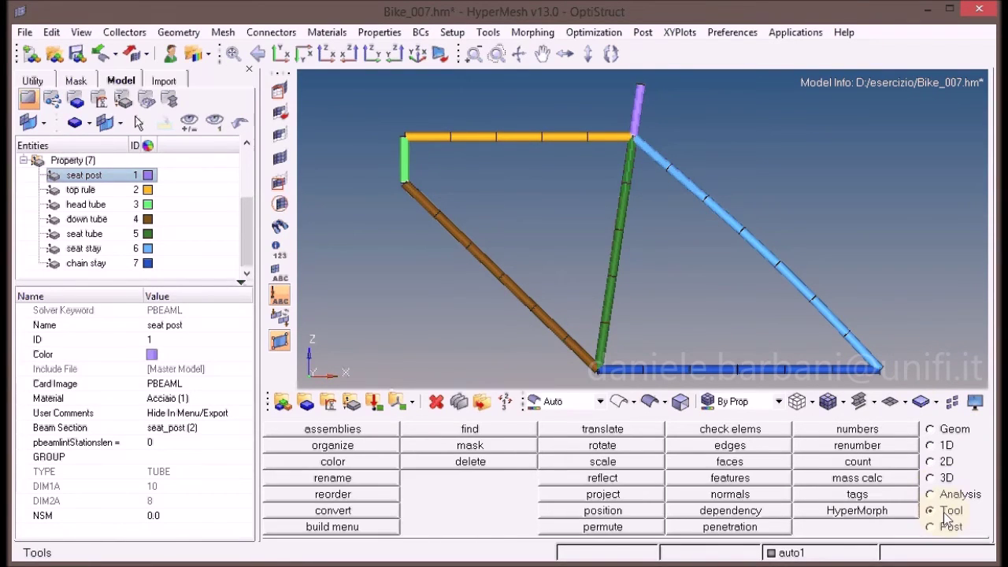
{"action": "left_click", "coordinate": [730, 445]}
{"action": "left_click", "coordinate": [349, 433]}
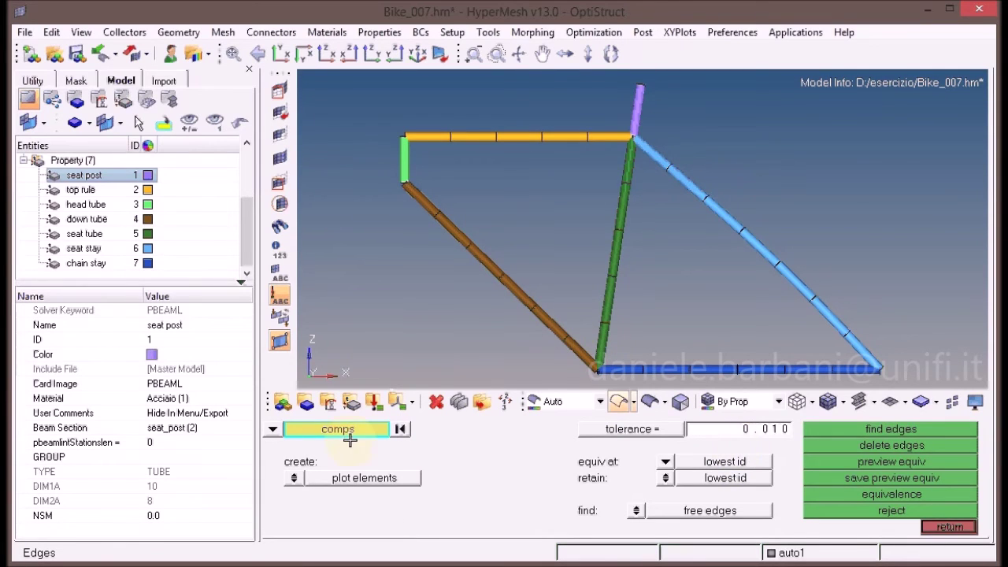
{"action": "left_click", "coordinate": [491, 270]}
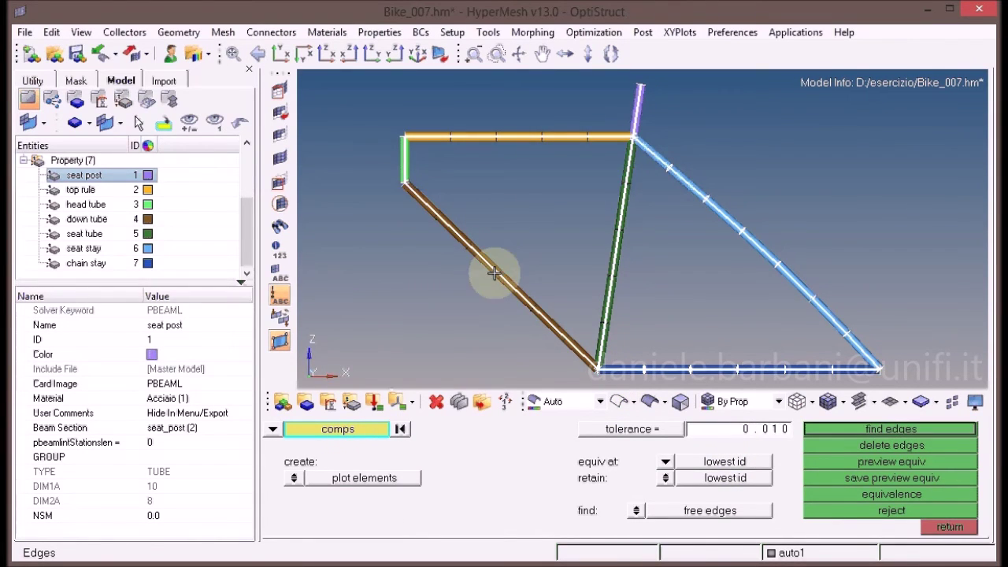
{"action": "left_click", "coordinate": [845, 464]}
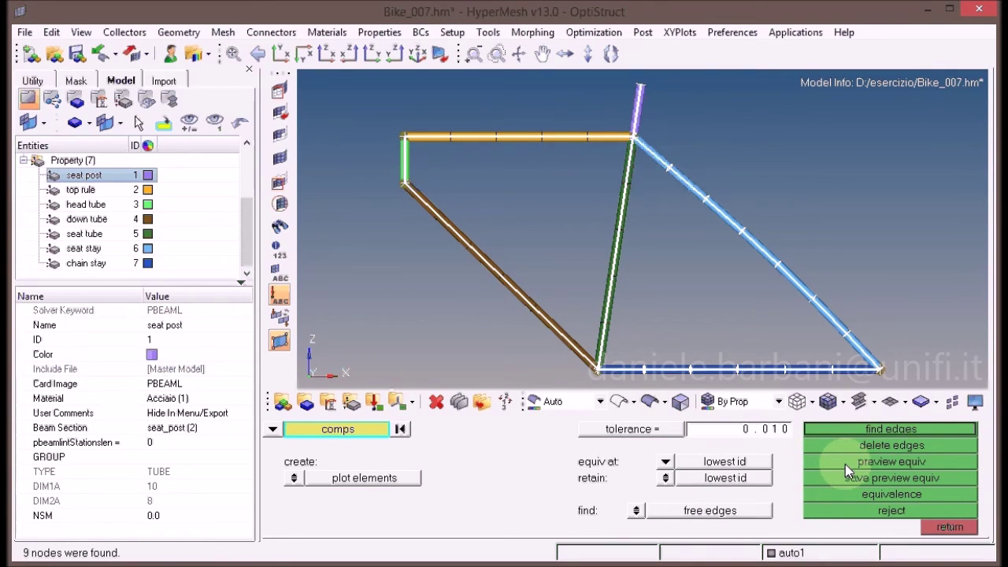
- Equivalence the coincident nodes at the tube joints and close the Edges tool
{"action": "left_click_drag", "start_coordinate": [621, 322], "coordinate": [607, 317], "text": "ctrl"}
{"action": "left_click_drag", "start_coordinate": [662, 212], "coordinate": [635, 196], "text": "ctrl"}
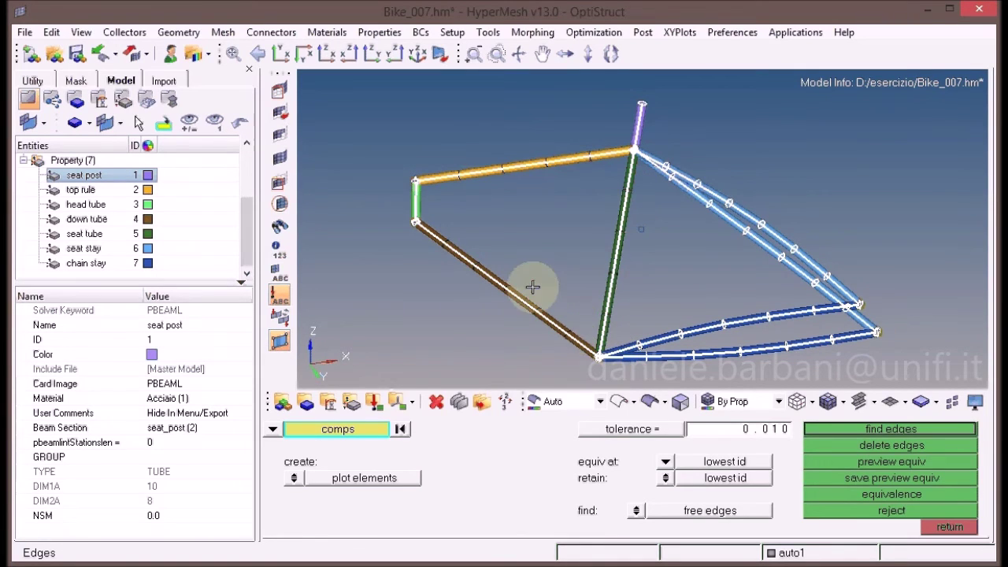
{"action": "left_click", "coordinate": [877, 496]}
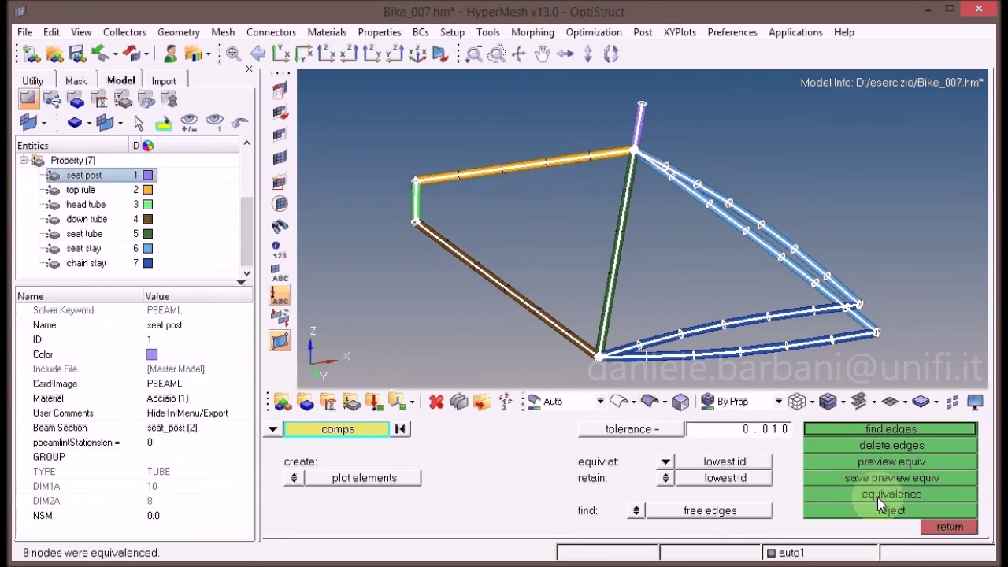
{"action": "left_click", "coordinate": [939, 533]}
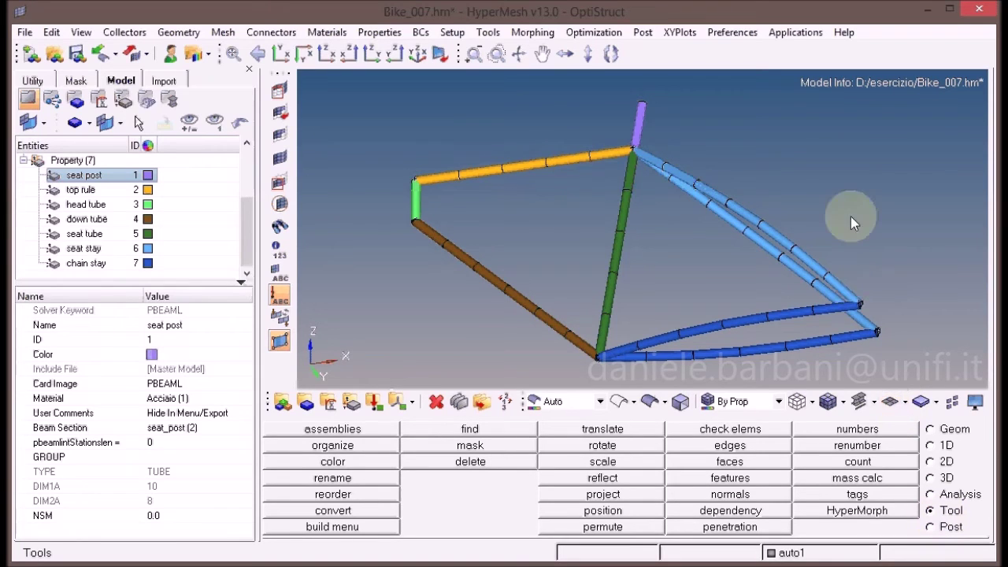
- Create a red load collector named Vincoli without a card image
{"action": "left_click_drag", "start_coordinate": [720, 202], "coordinate": [712, 209], "text": "ctrl"}
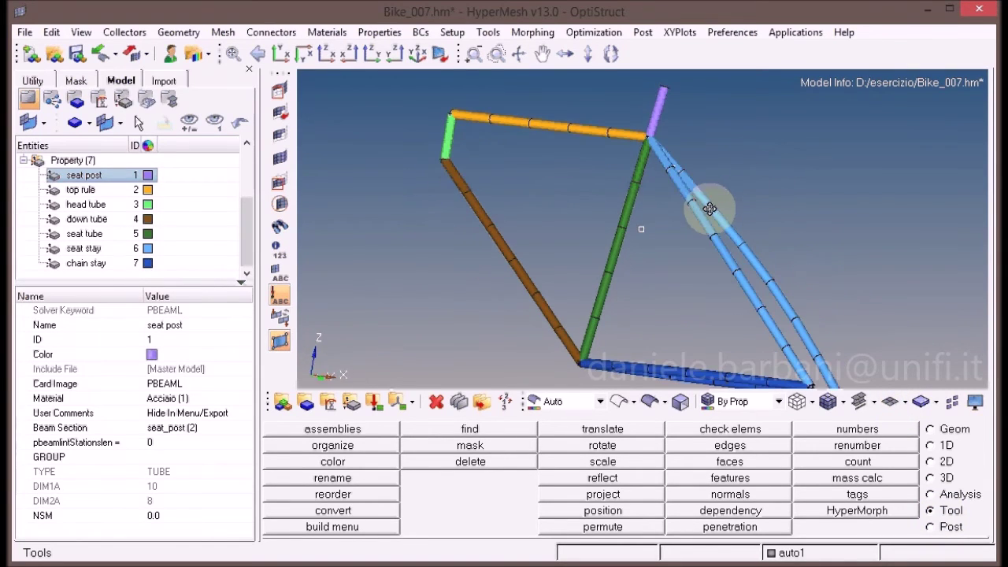
{"action": "left_click_drag", "start_coordinate": [631, 106], "coordinate": [600, 135], "text": "ctrl"}
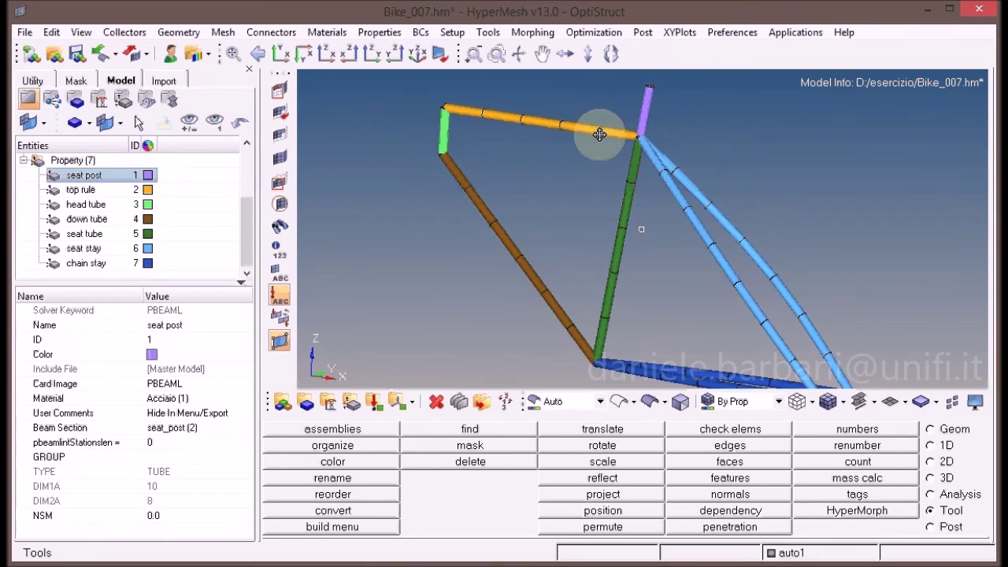
{"action": "left_click", "coordinate": [243, 60]}
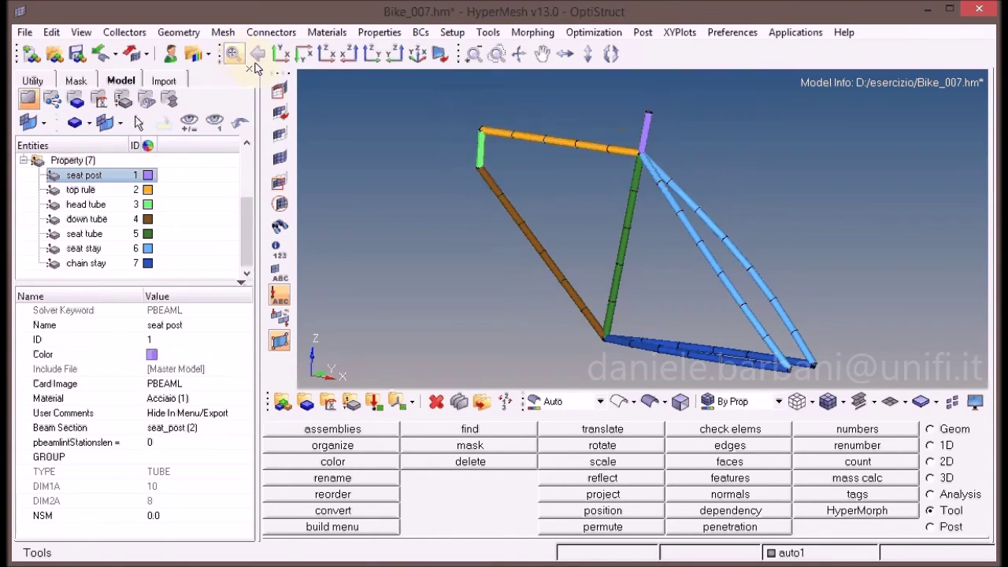
{"action": "left_click", "coordinate": [323, 113]}
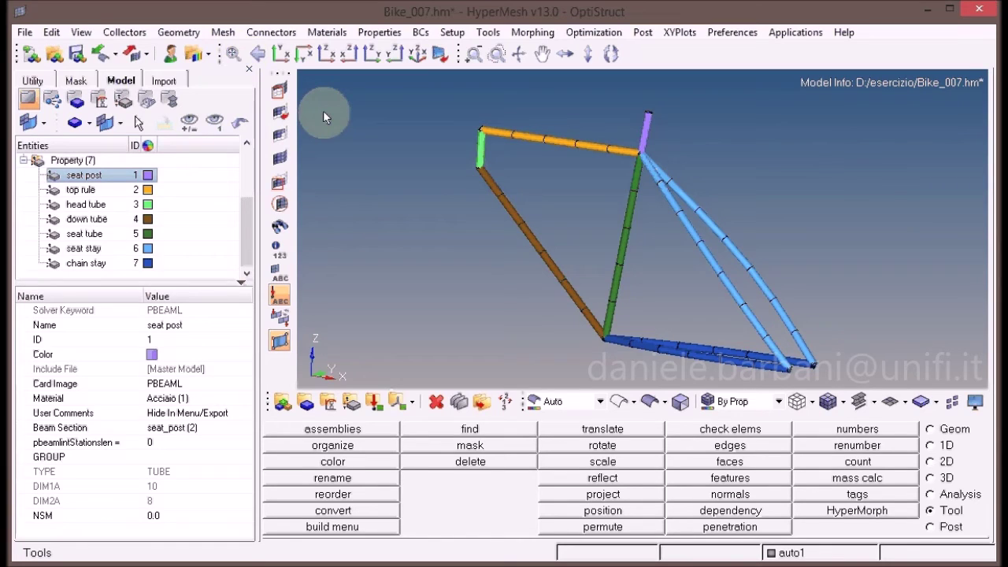
{"action": "left_click", "coordinate": [374, 403]}
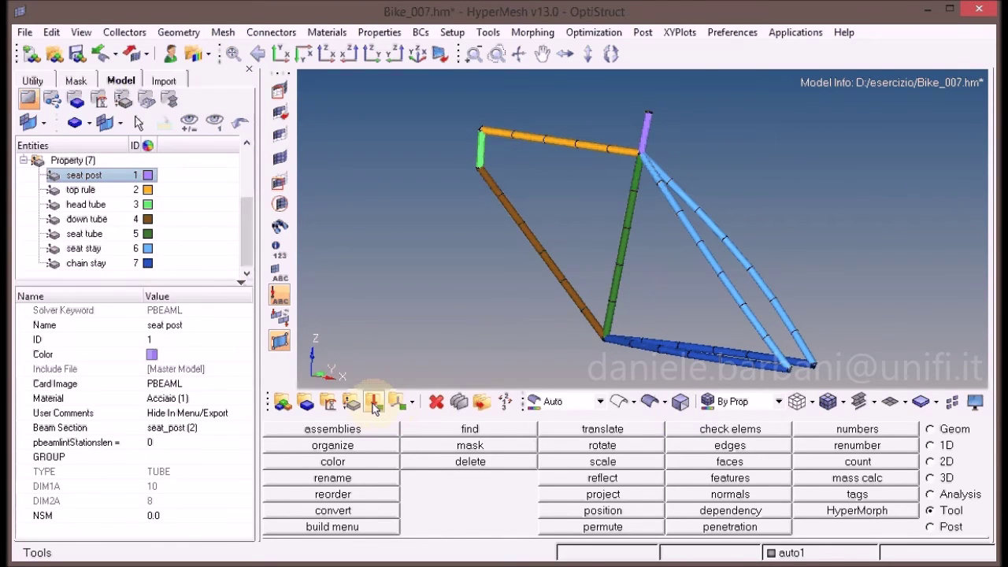
{"action": "left_click", "coordinate": [564, 433]}
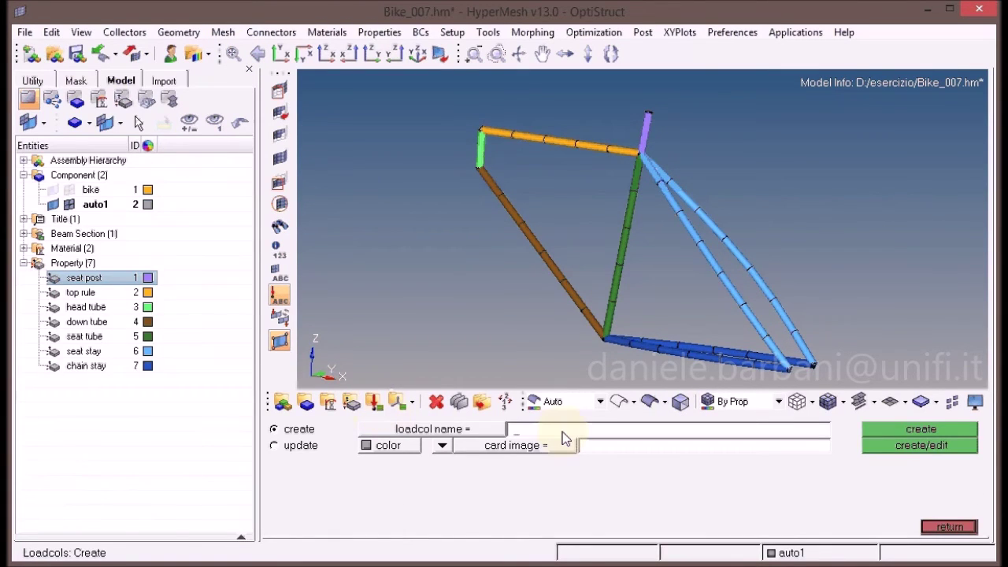
{"action": "type", "text": "Vincoli"}
{"action": "left_click", "coordinate": [380, 451]}
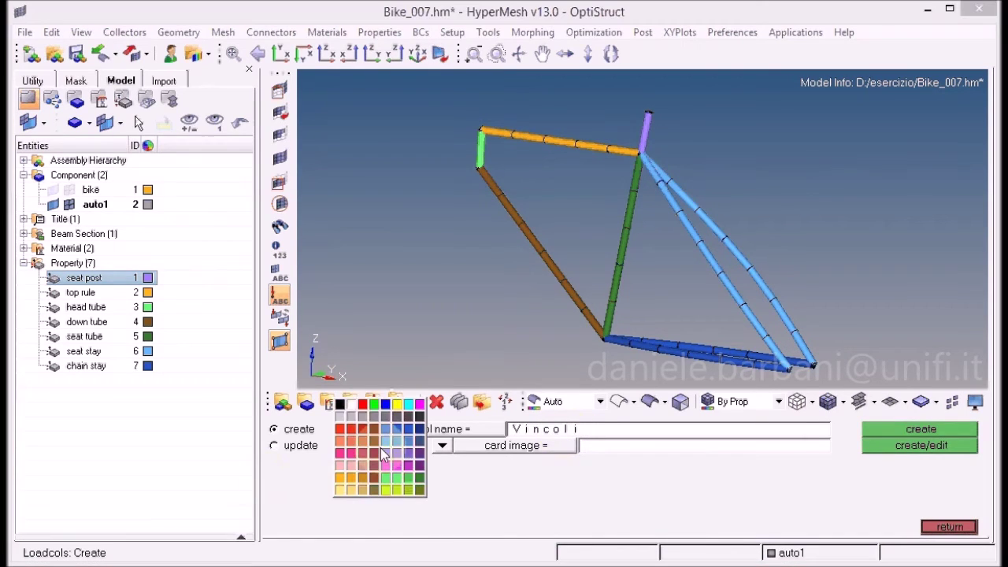
{"action": "left_click", "coordinate": [365, 405]}
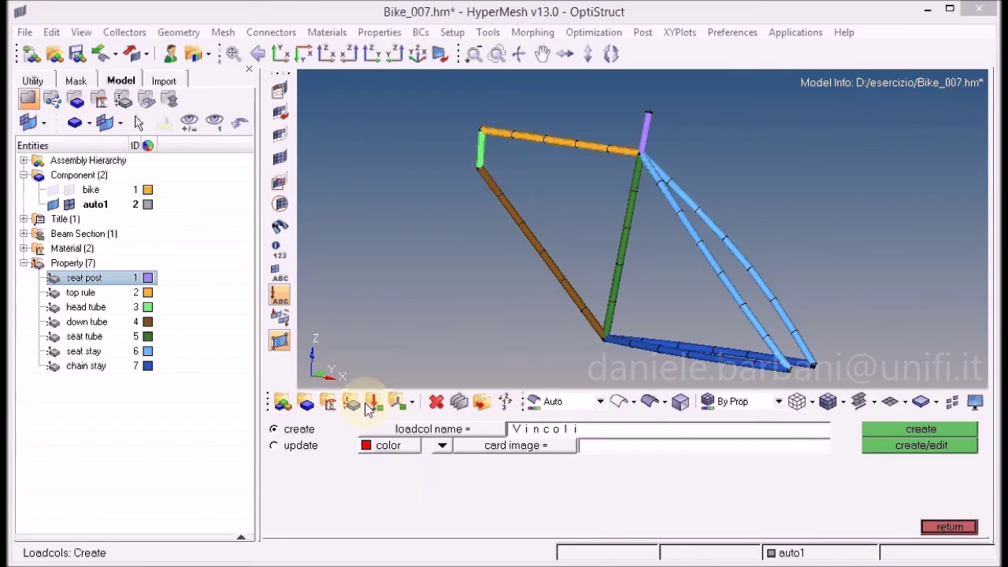
{"action": "left_click", "coordinate": [942, 431]}
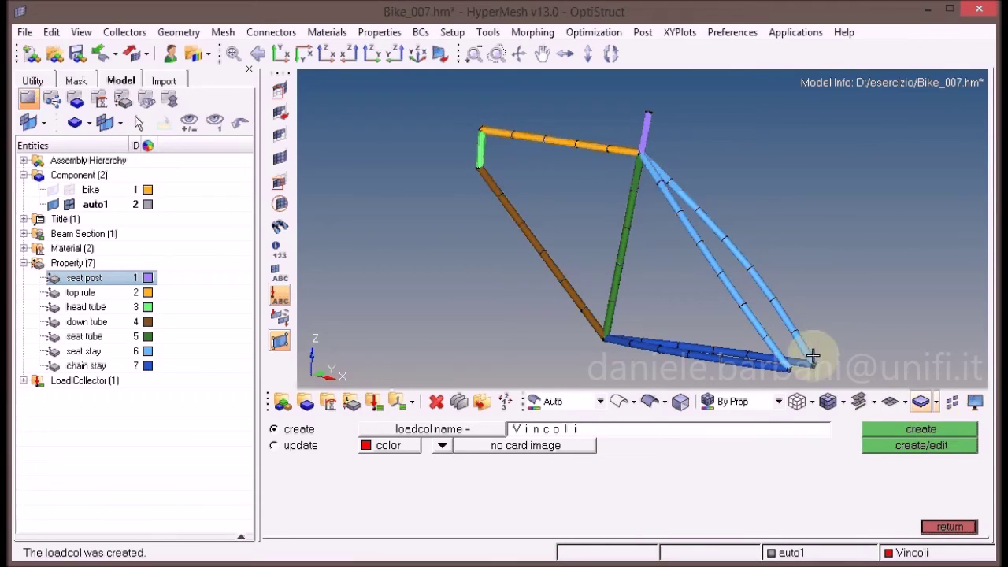
- Switch the frame to the traditional 1D element representation and close the load collector settings
{"action": "left_click", "coordinate": [863, 402]}
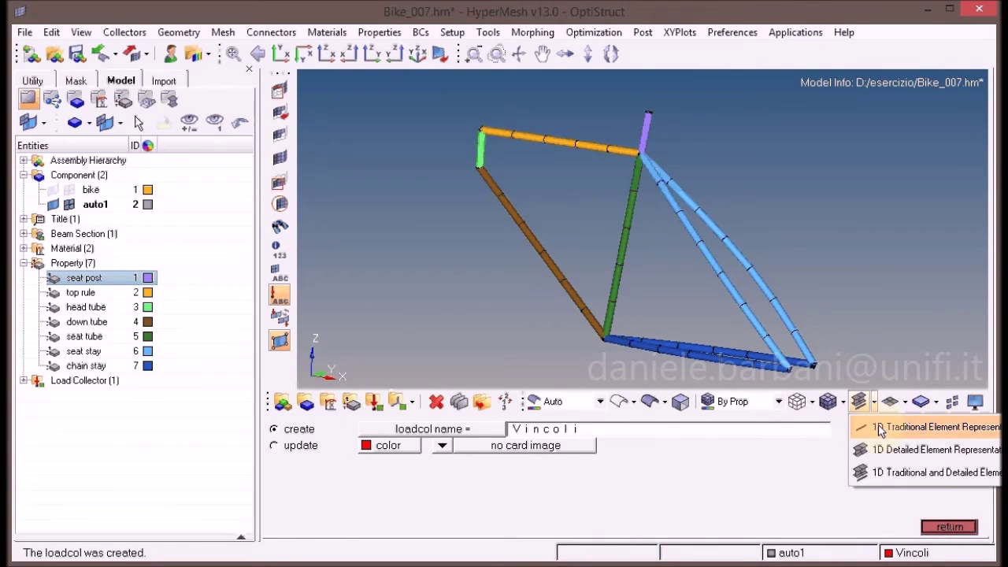
{"action": "left_click", "coordinate": [881, 428]}
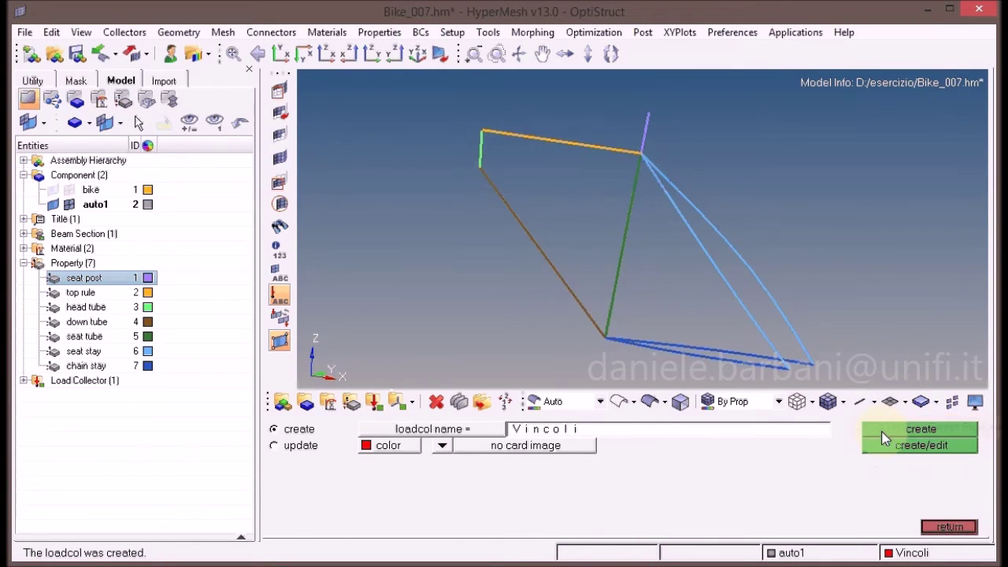
{"action": "left_click", "coordinate": [948, 527]}
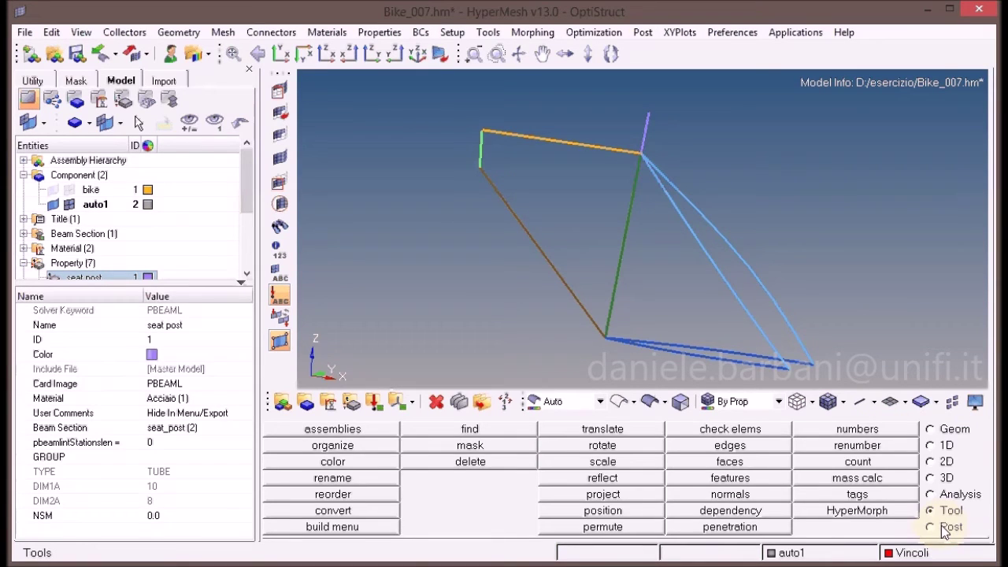
- Create SPC constraints on dof1, dof2 and dof3 at the two rear stay ends and the head tube's lower node
{"action": "left_click", "coordinate": [938, 496]}
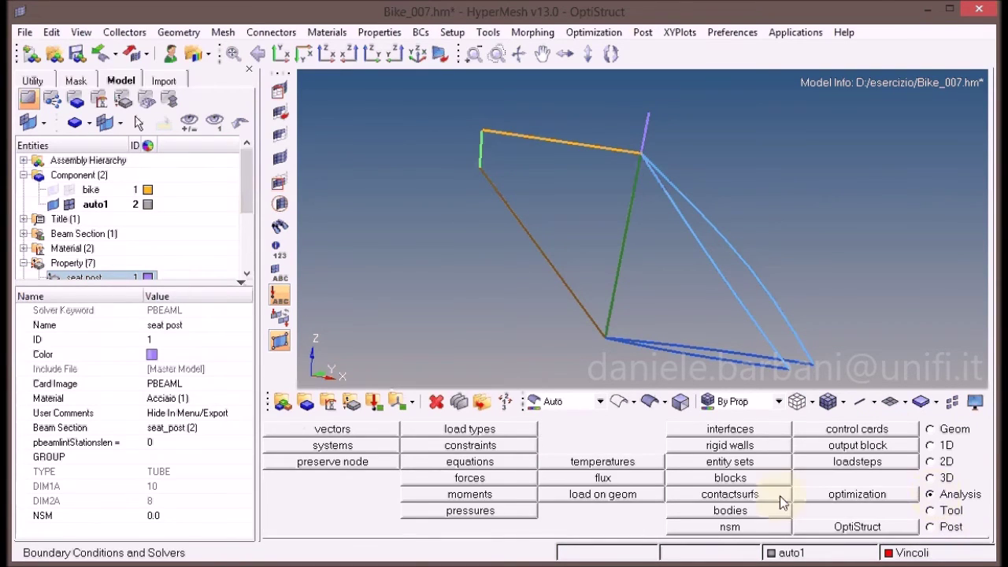
{"action": "left_click", "coordinate": [471, 448]}
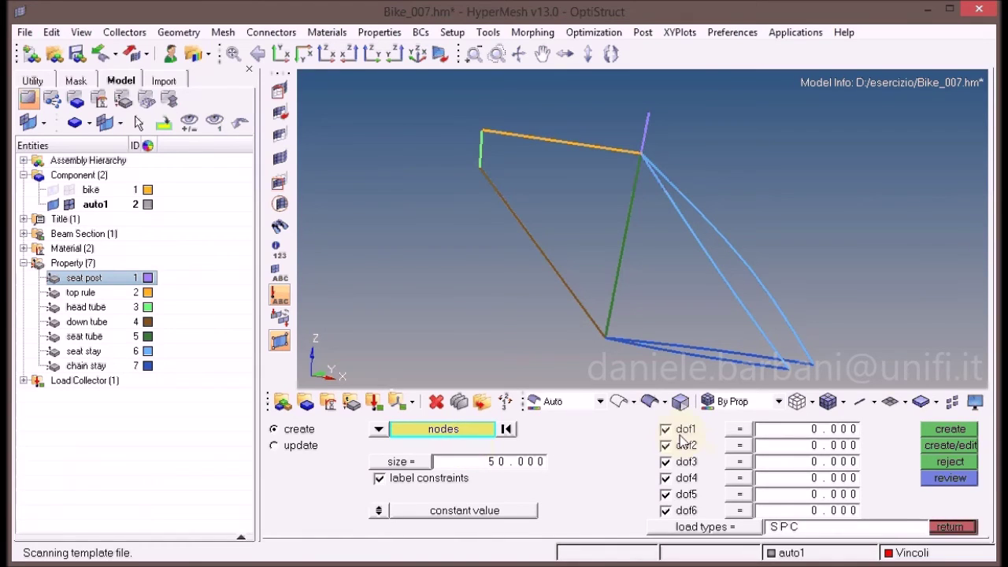
{"action": "left_click", "coordinate": [674, 479]}
{"action": "left_click", "coordinate": [672, 494]}
{"action": "left_click", "coordinate": [668, 511]}
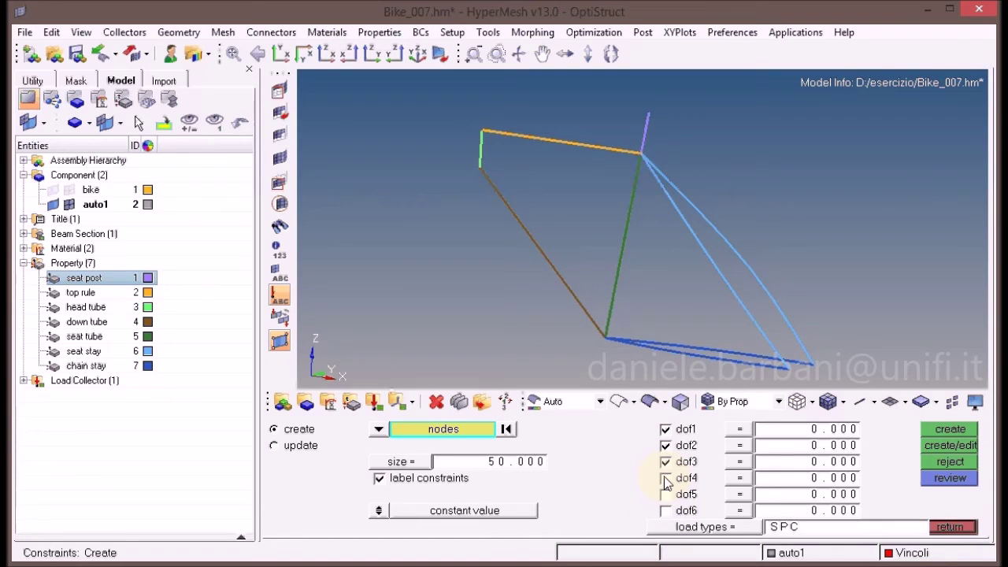
{"action": "left_click", "coordinate": [791, 368]}
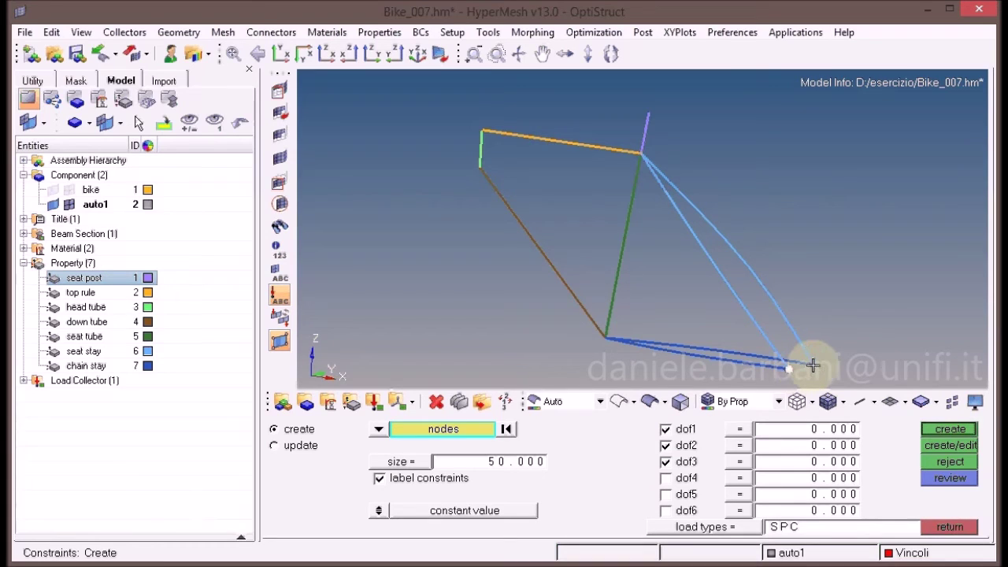
{"action": "left_click", "coordinate": [814, 364]}
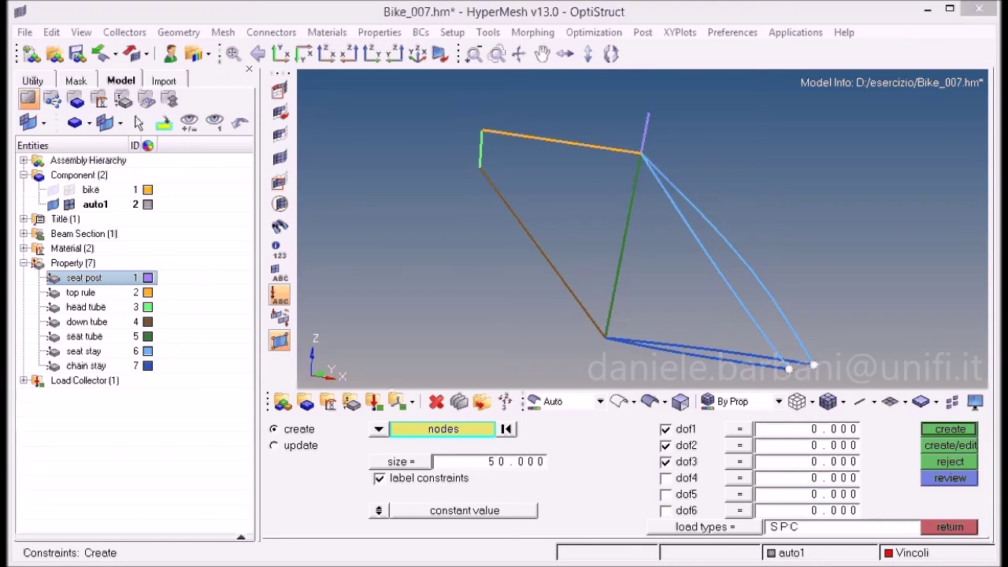
{"action": "left_click", "coordinate": [479, 167]}
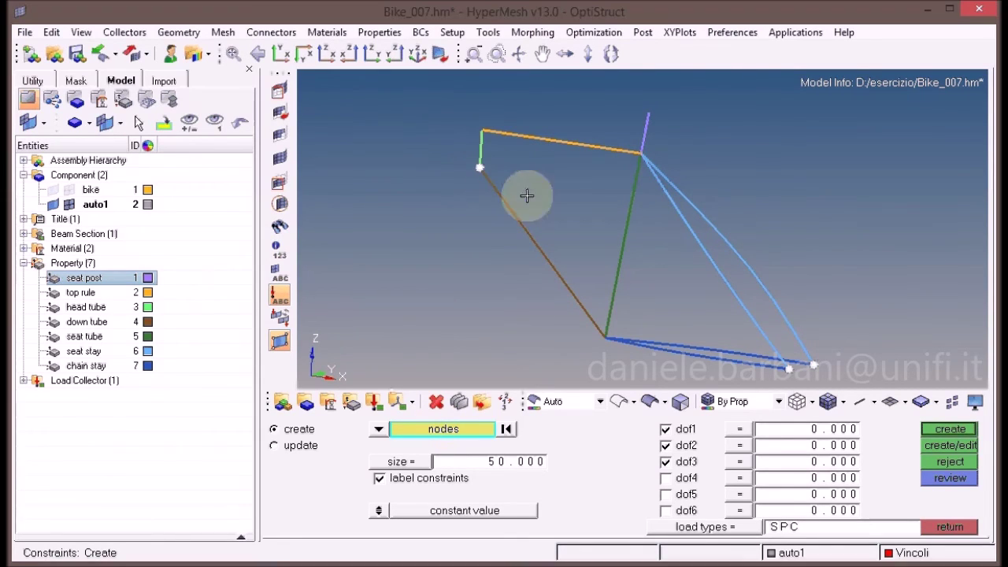
{"action": "left_click", "coordinate": [949, 431]}
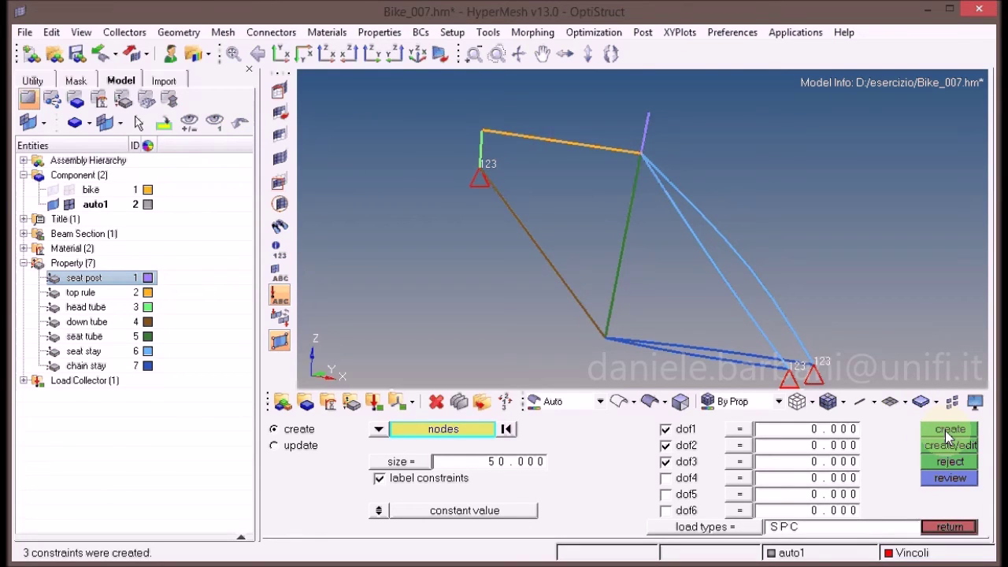
{"action": "left_click", "coordinate": [945, 527]}
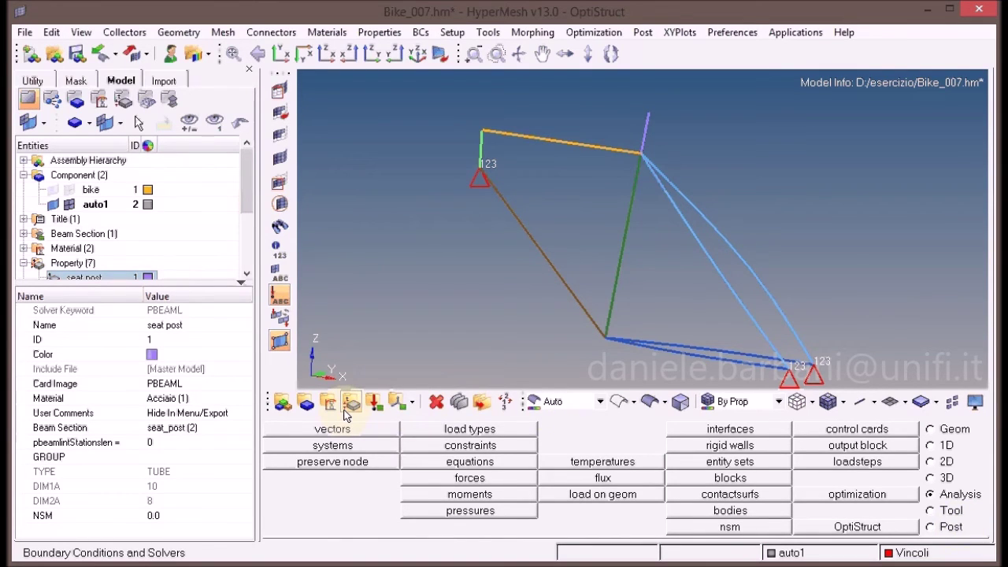
- Create a green load collector named Forze without a card image
{"action": "left_click", "coordinate": [375, 404]}
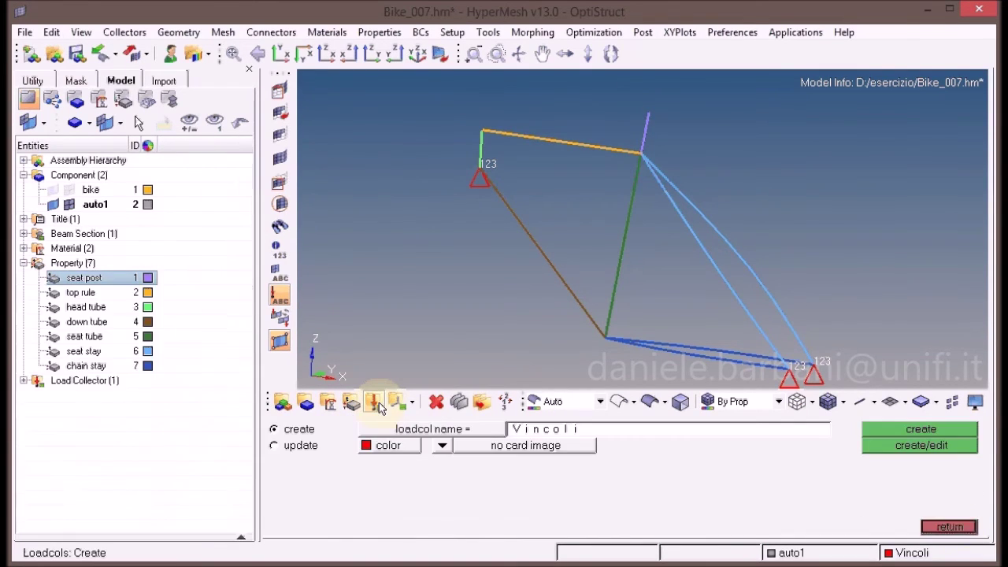
{"action": "left_click", "coordinate": [548, 430]}
{"action": "type", "text": "F"}
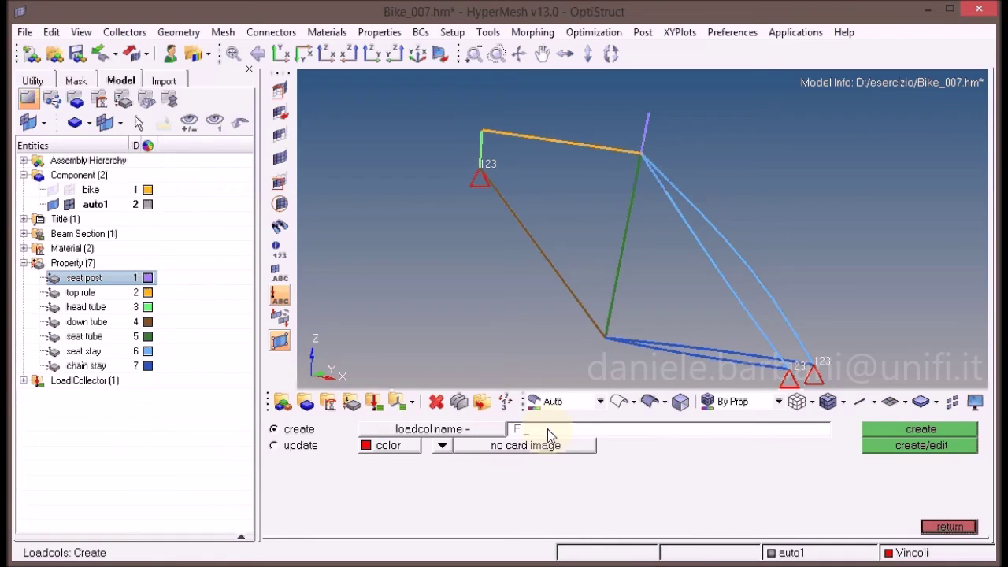
{"action": "type", "text": "orze"}
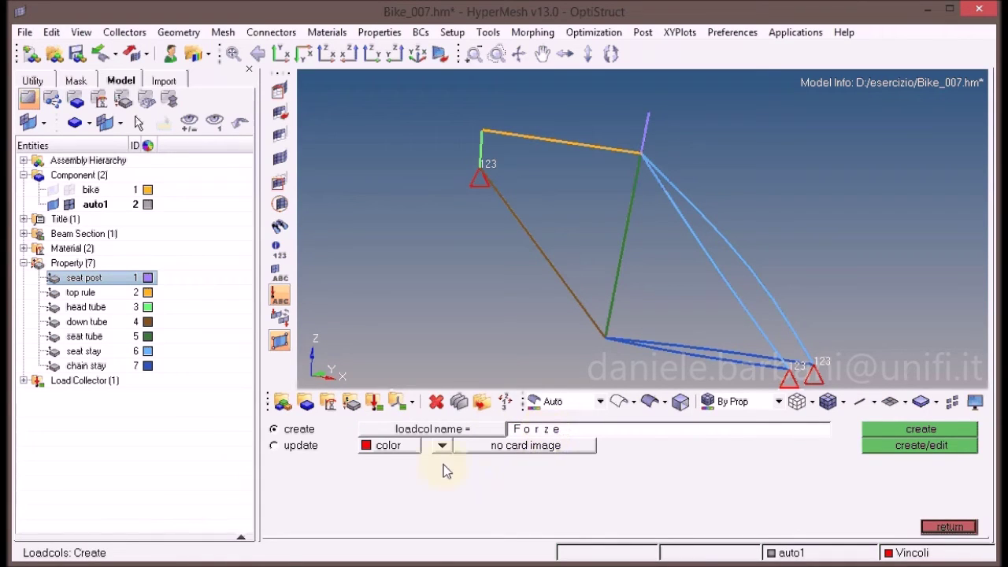
{"action": "left_click", "coordinate": [402, 446]}
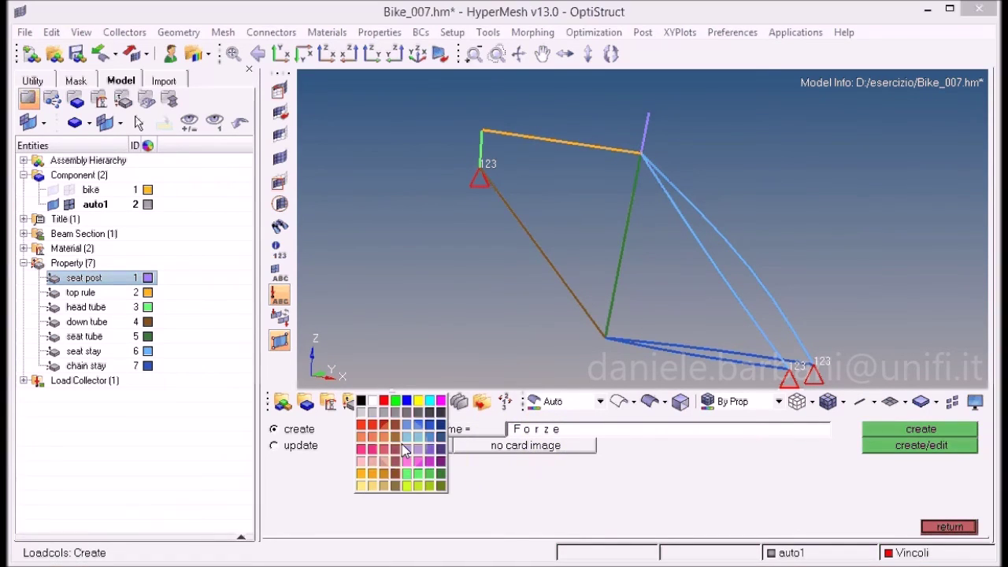
{"action": "left_click", "coordinate": [396, 402]}
{"action": "left_click", "coordinate": [935, 429]}
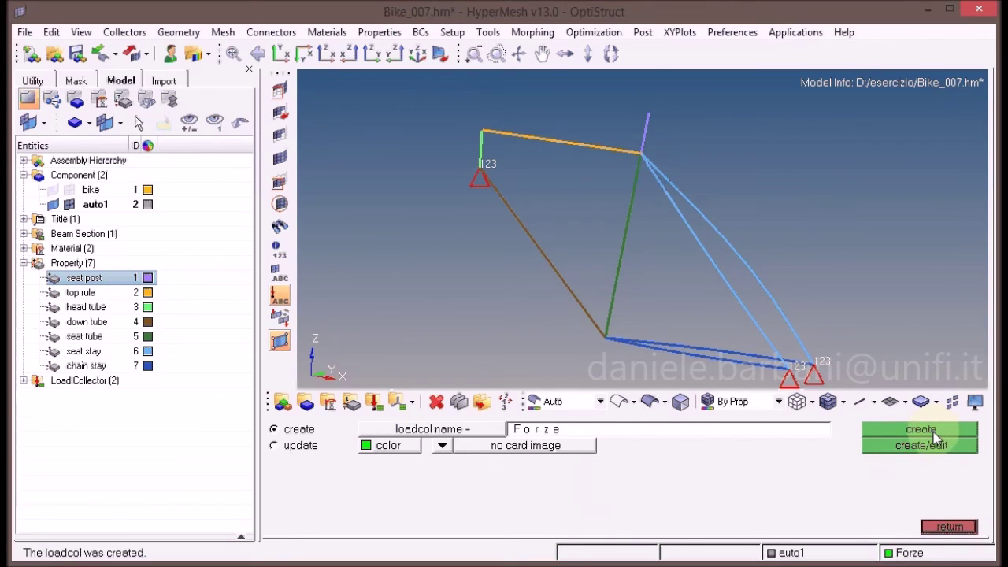
{"action": "left_click", "coordinate": [951, 527]}
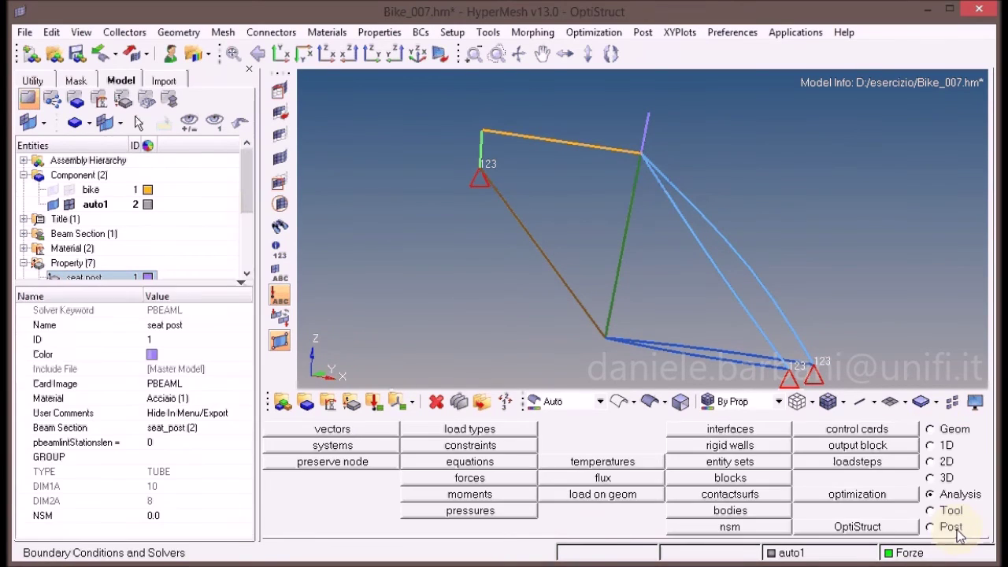
- Create a force of magnitude -2400 along the z-axis at the top node of the seat post
{"action": "left_click", "coordinate": [456, 478]}
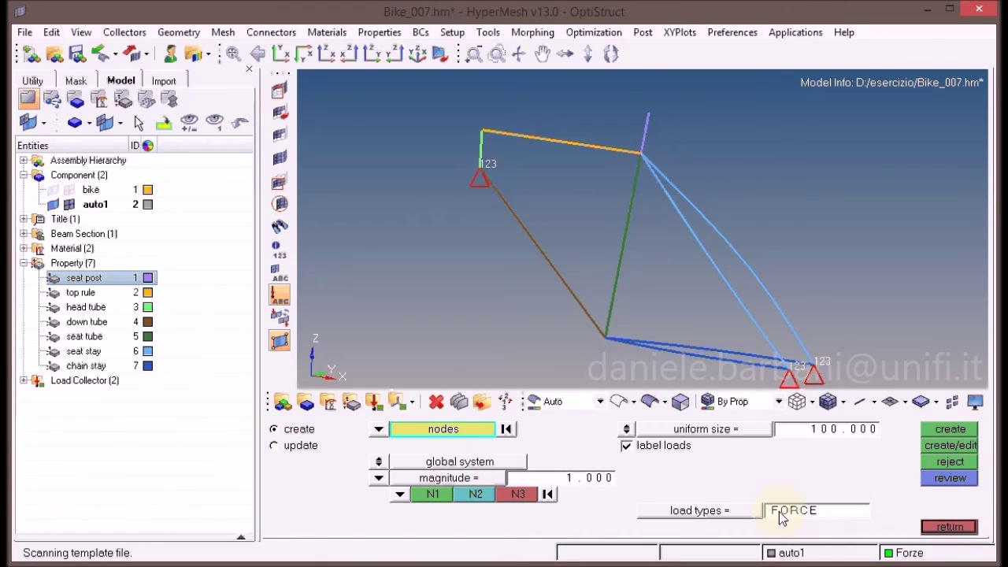
{"action": "left_click", "coordinate": [639, 154]}
{"action": "left_click", "coordinate": [644, 117]}
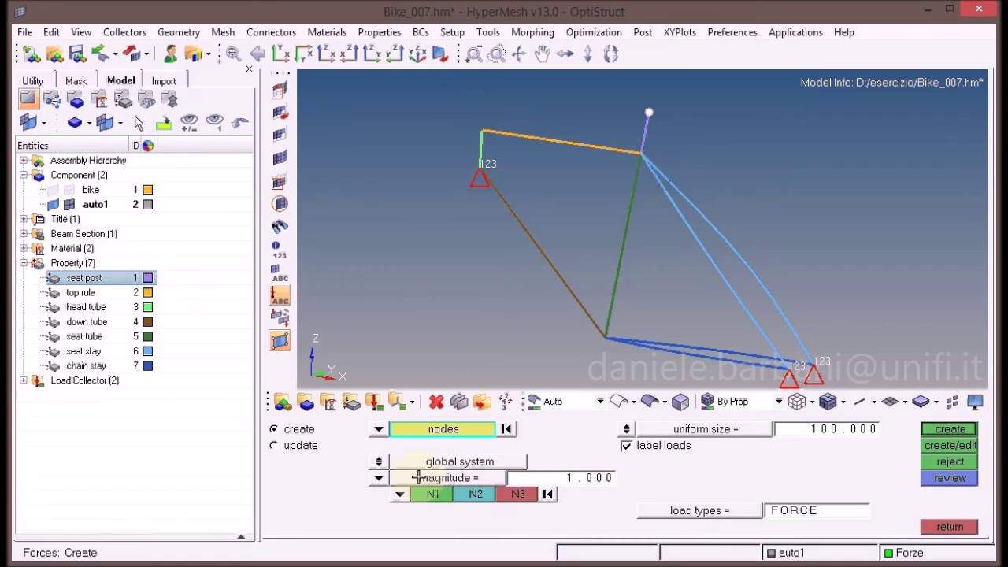
{"action": "left_click", "coordinate": [484, 482]}
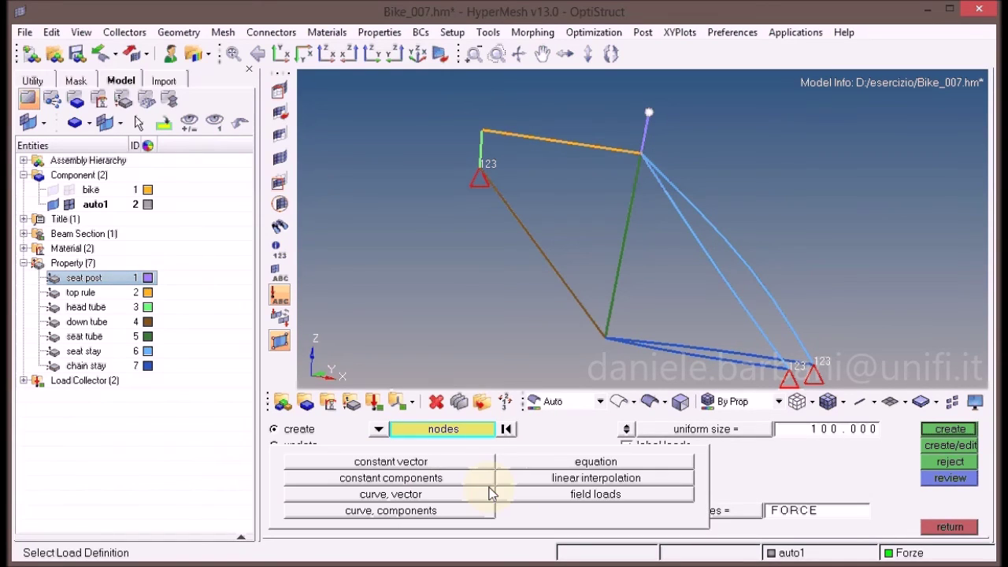
{"action": "left_click", "coordinate": [547, 552]}
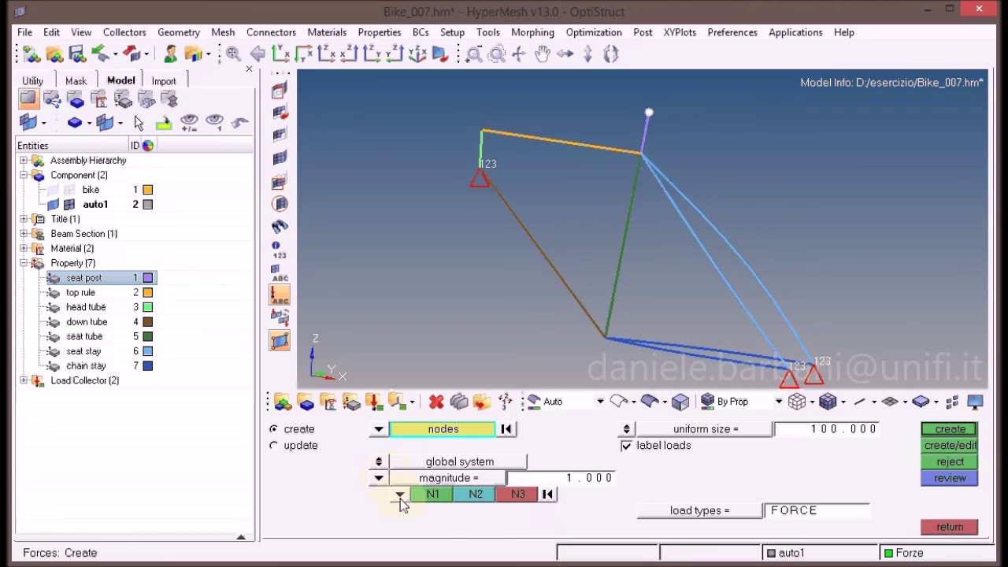
{"action": "left_click", "coordinate": [383, 483]}
{"action": "left_click", "coordinate": [398, 478]}
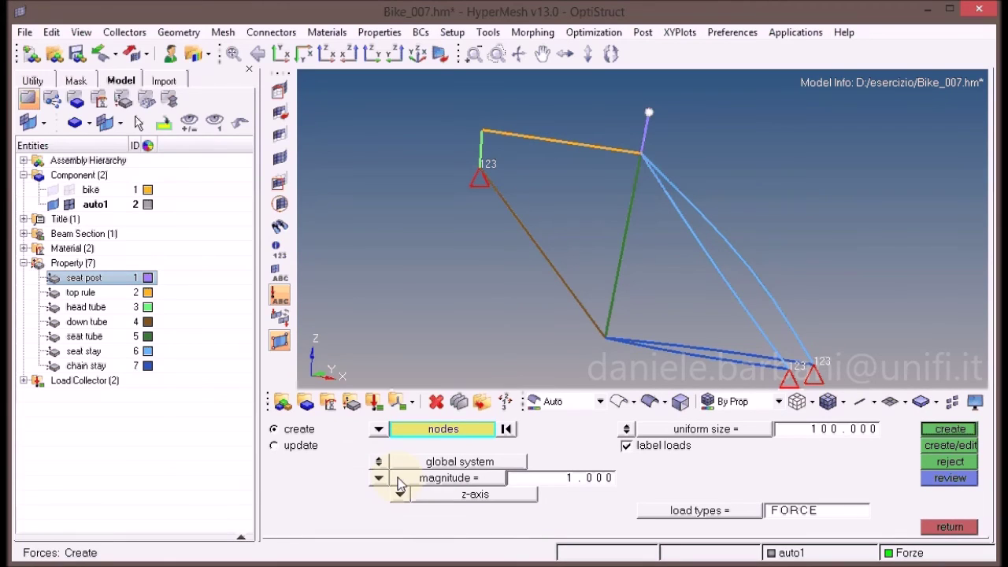
{"action": "left_click", "coordinate": [548, 478]}
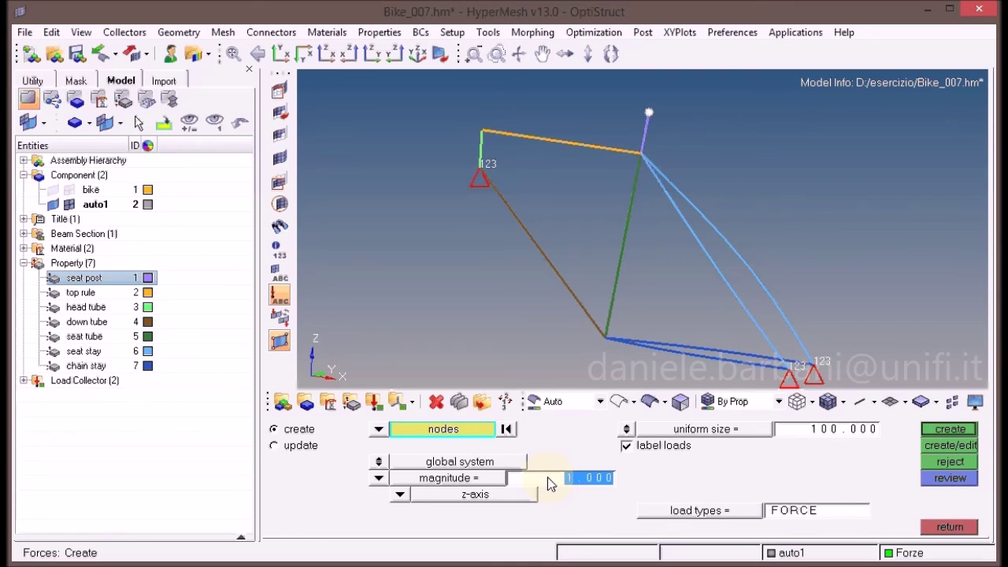
{"action": "type", "text": "-2400"}
{"action": "key", "text": "Return"}
{"action": "left_click", "coordinate": [955, 431]}
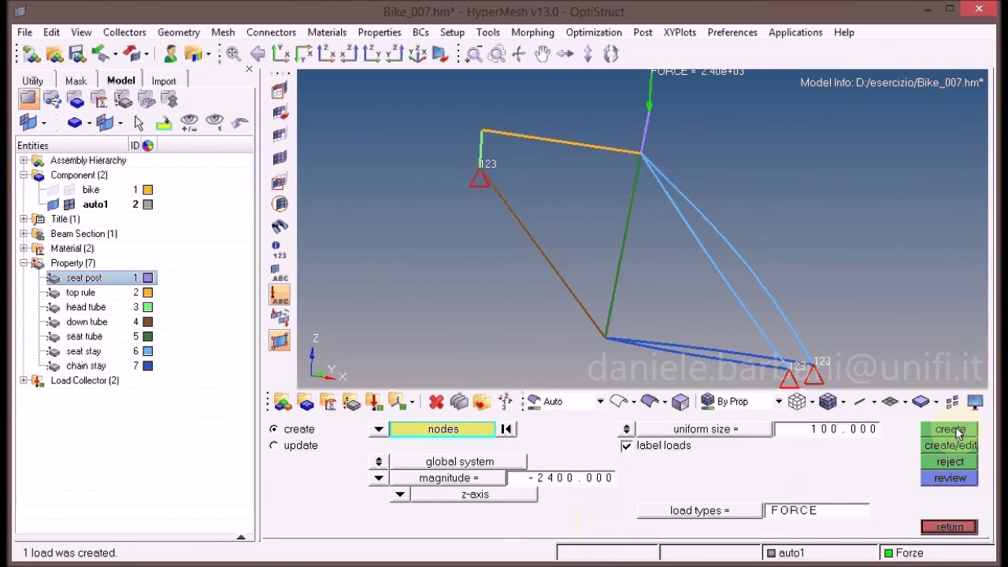
- Create a force of magnitude -400 along the z-axis at the node joining the seat tube, down tube and chain stays
{"action": "left_click", "coordinate": [234, 54]}
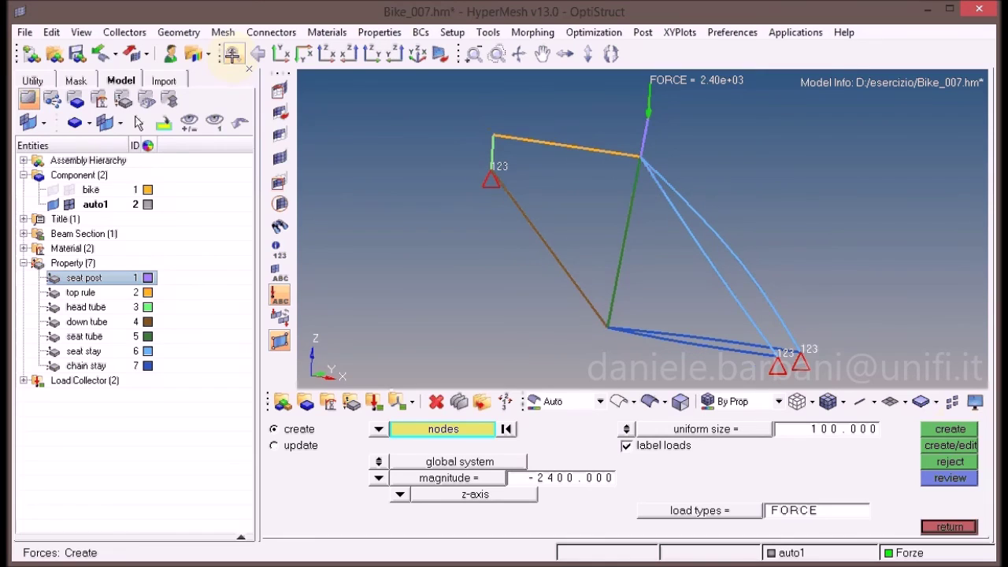
{"action": "left_click", "coordinate": [607, 329]}
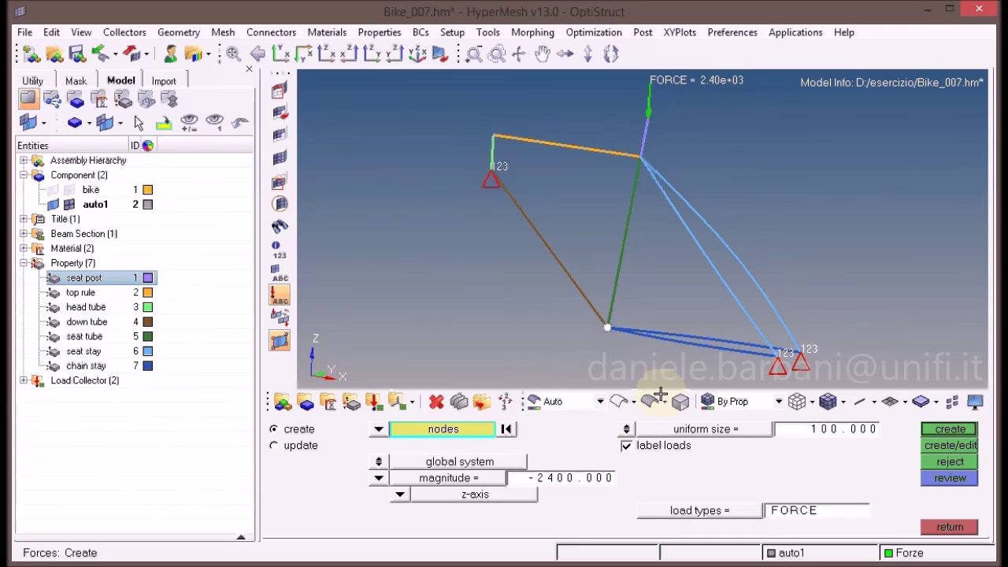
{"action": "left_click", "coordinate": [587, 475]}
{"action": "left_click", "coordinate": [577, 482]}
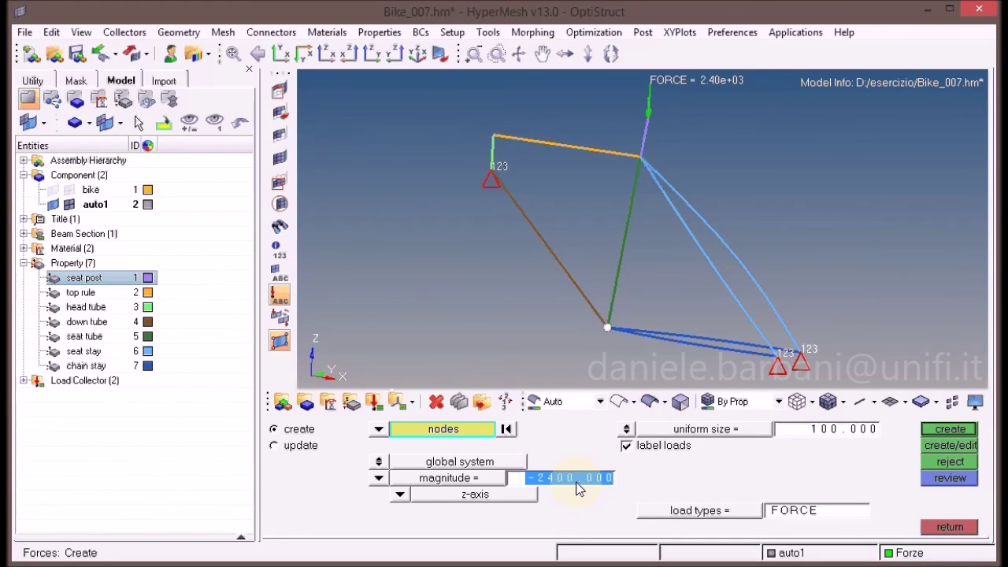
{"action": "key", "text": "BackSpace"}
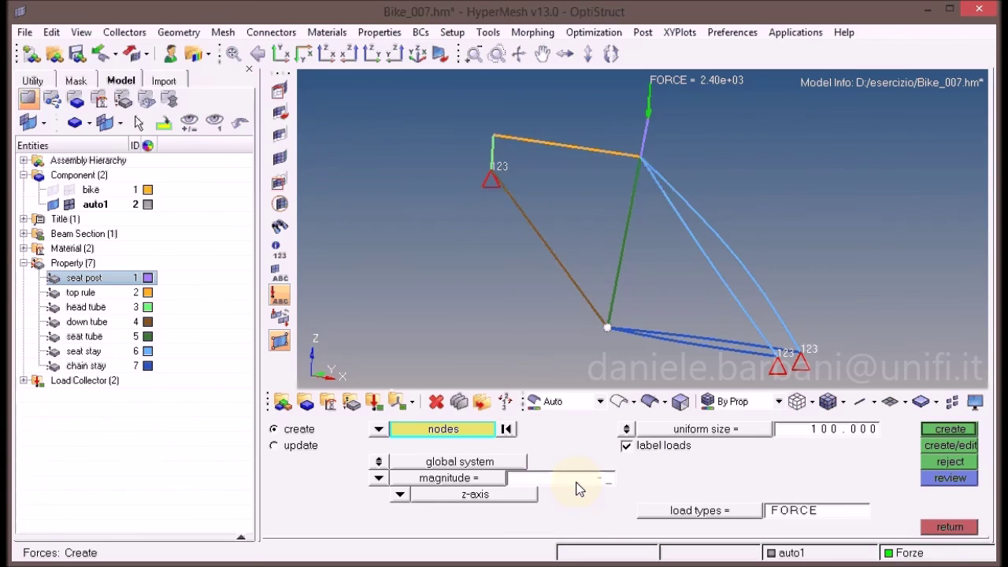
{"action": "type", "text": "-400"}
{"action": "key", "text": "Return"}
{"action": "left_click", "coordinate": [950, 429]}
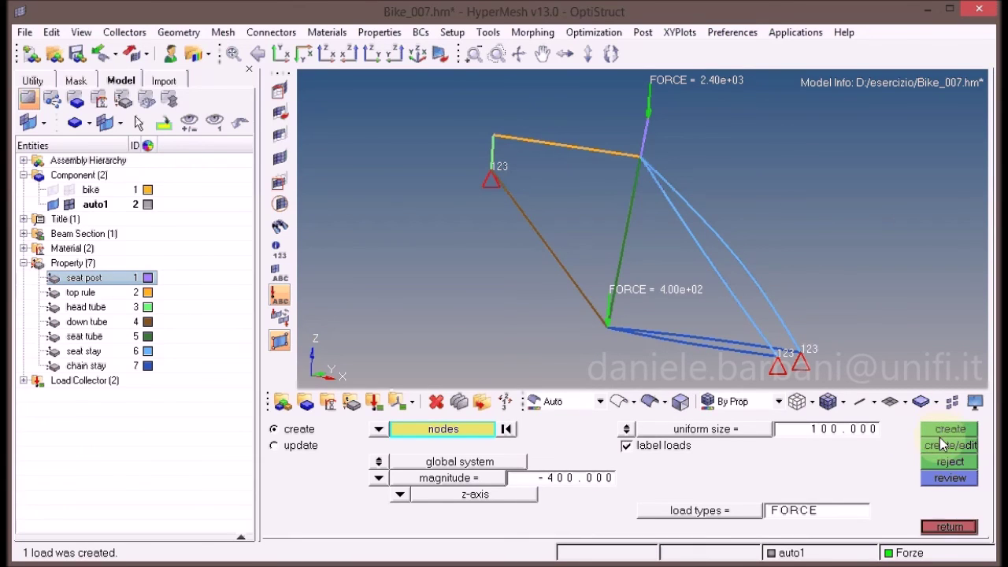
{"action": "left_click", "coordinate": [934, 530]}
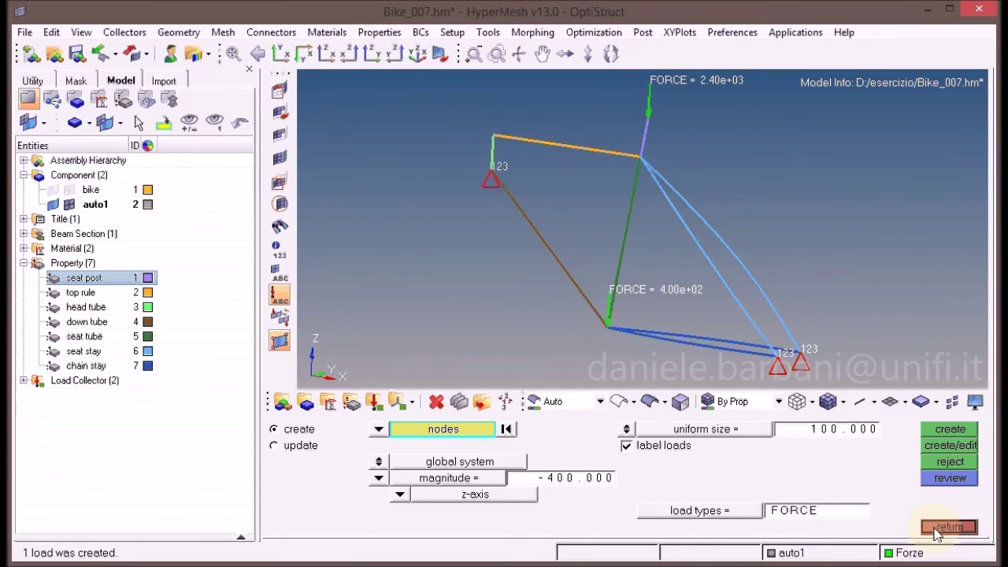
{"action": "left_click", "coordinate": [936, 535]}
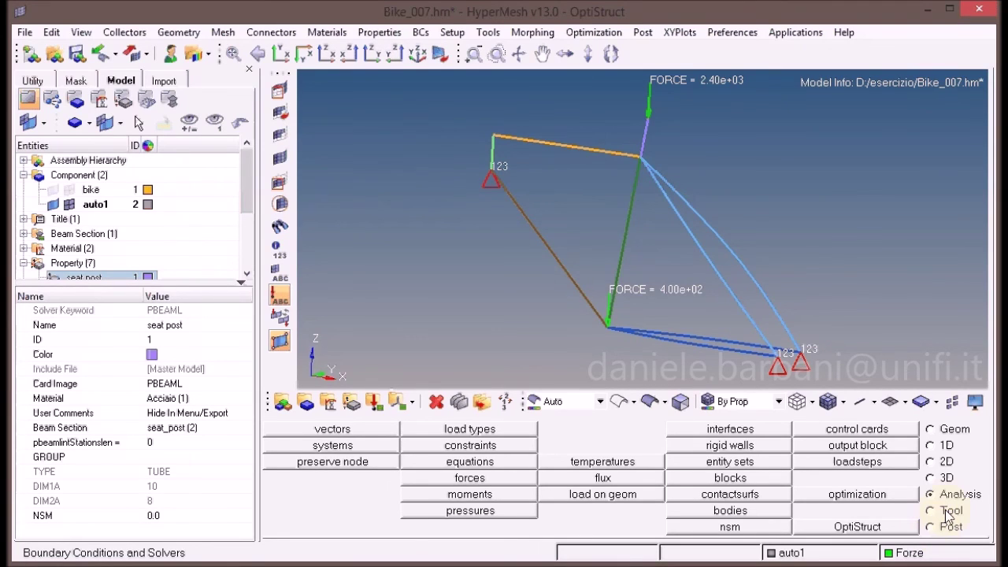
- Create a linear static load step named statica with Vincoli as its SPC and Forze as its LOAD
{"action": "left_click", "coordinate": [884, 465]}
{"action": "left_click", "coordinate": [379, 432]}
{"action": "type", "text": "statica"}
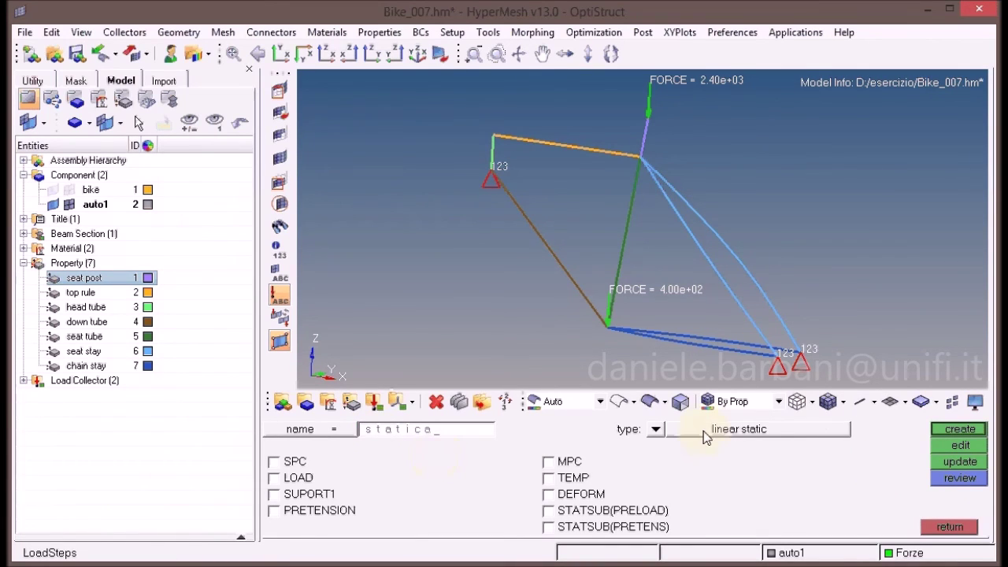
{"action": "left_click", "coordinate": [290, 465]}
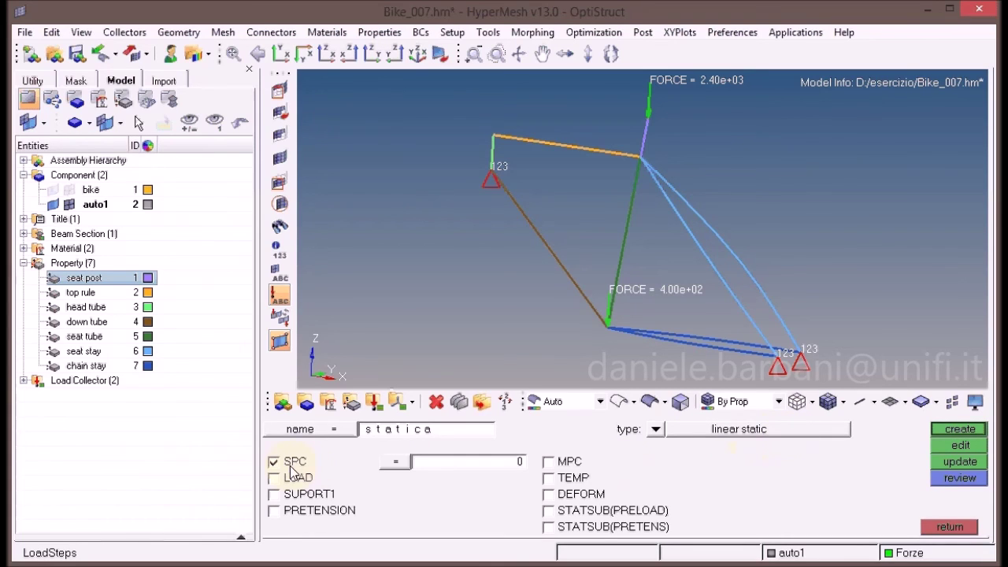
{"action": "left_click", "coordinate": [394, 466]}
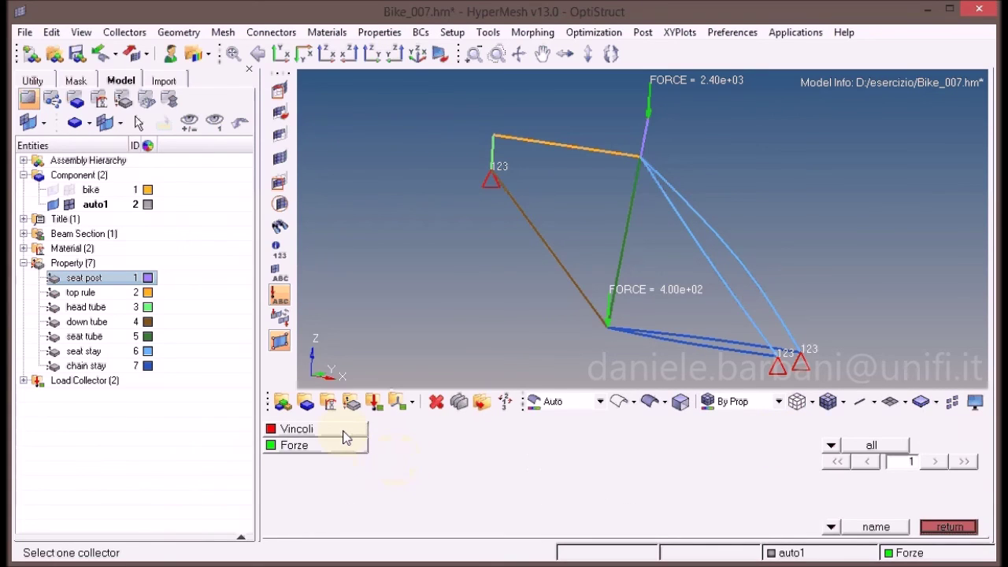
{"action": "left_click", "coordinate": [344, 431]}
{"action": "left_click", "coordinate": [296, 480]}
{"action": "left_click", "coordinate": [394, 478]}
{"action": "left_click", "coordinate": [342, 445]}
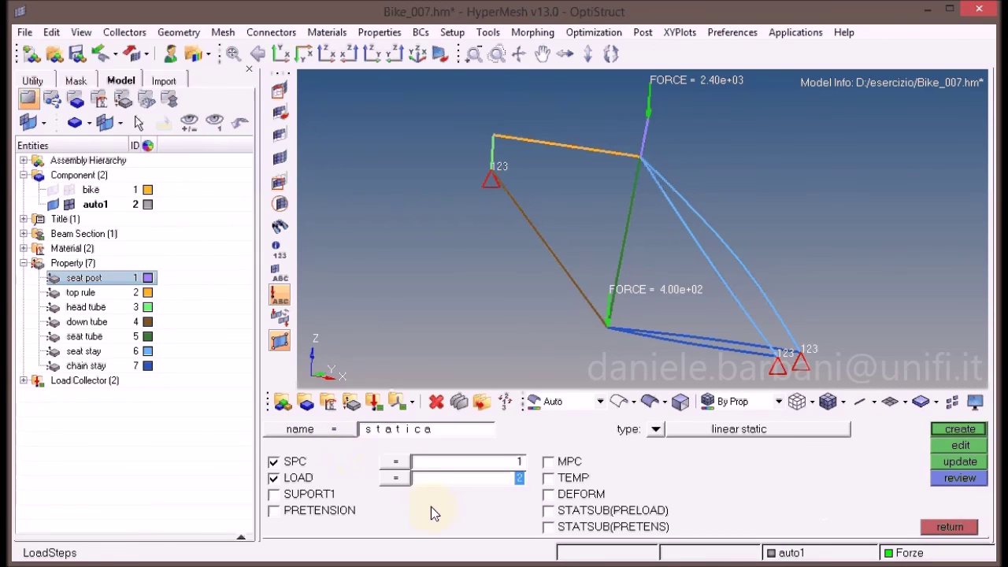
{"action": "left_click", "coordinate": [962, 430]}
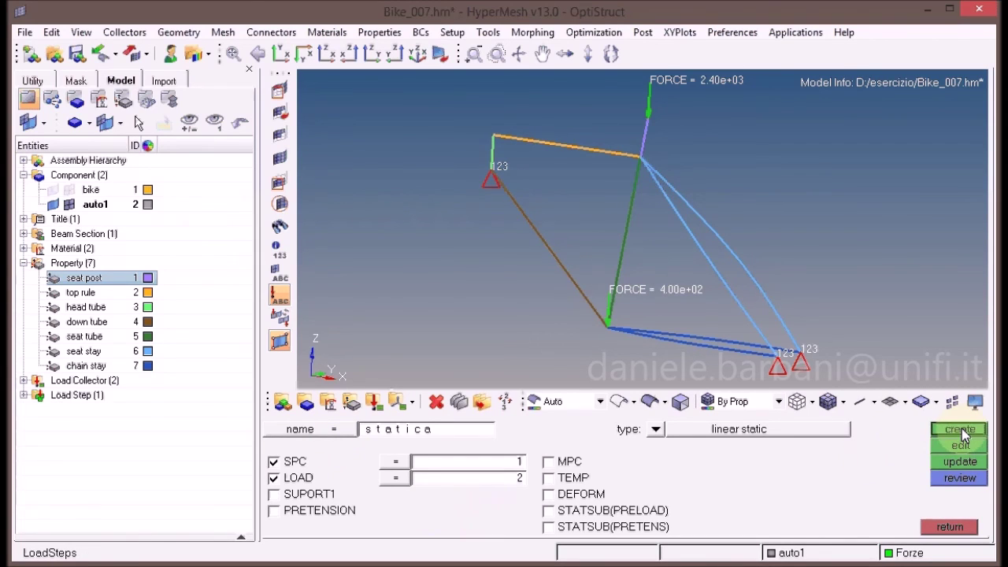
{"action": "left_click", "coordinate": [950, 527]}
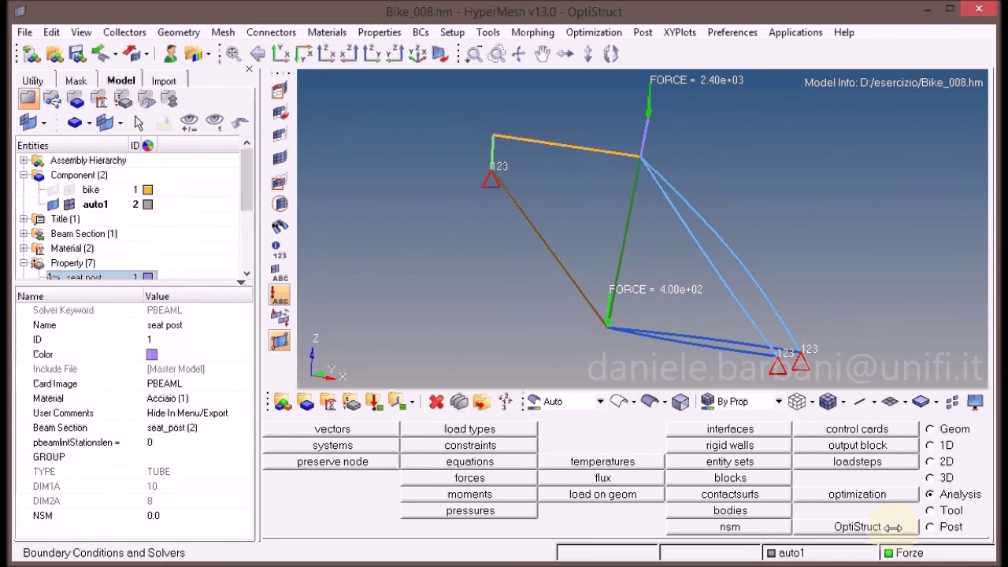
- Save the solver input file as Bike_008.fem in a new folder named analisi and run the OptiStruct analysis
{"action": "left_click", "coordinate": [893, 528]}
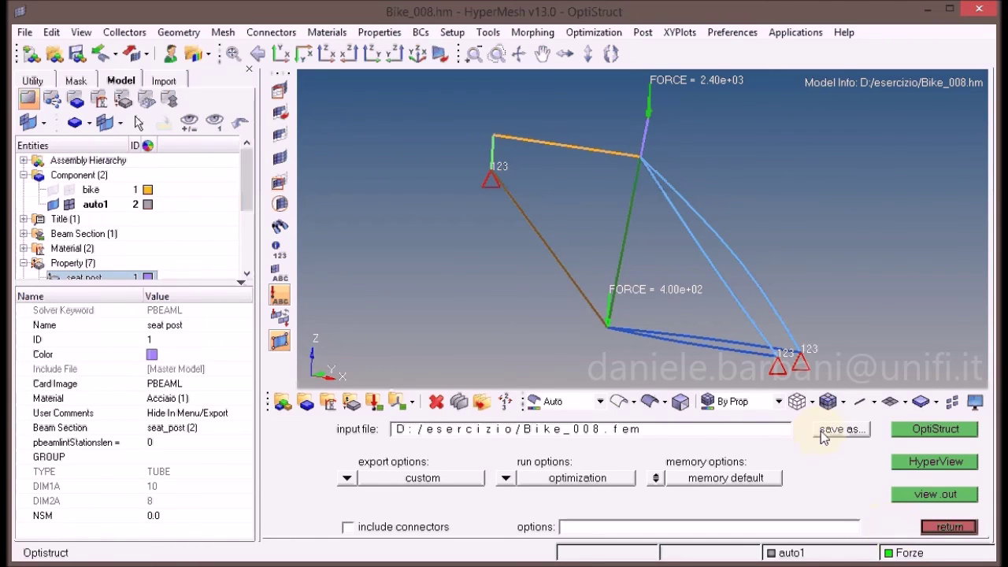
{"action": "left_click", "coordinate": [832, 432]}
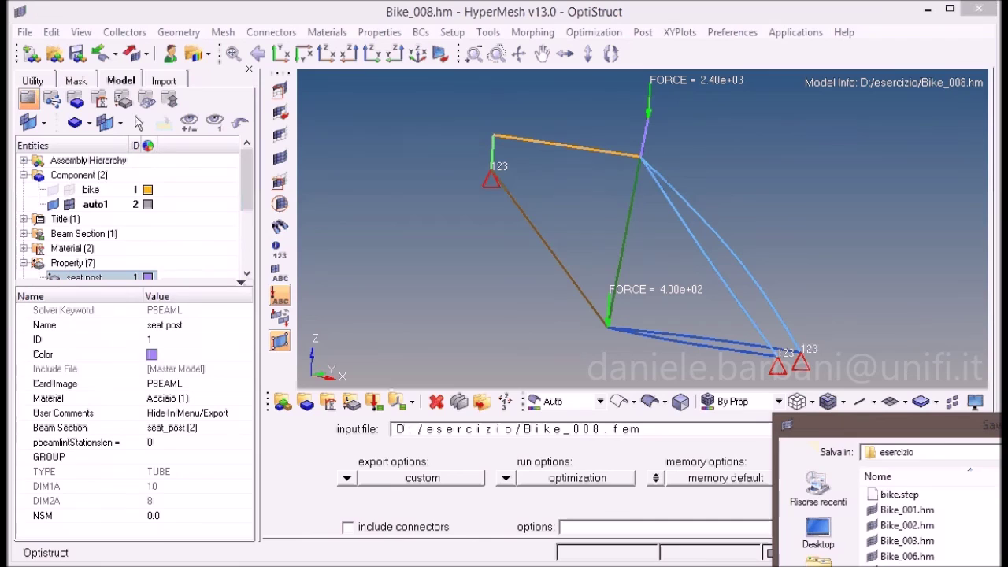
{"action": "key", "text": "ctrl+shift+n"}
{"action": "type", "text": "analisi"}
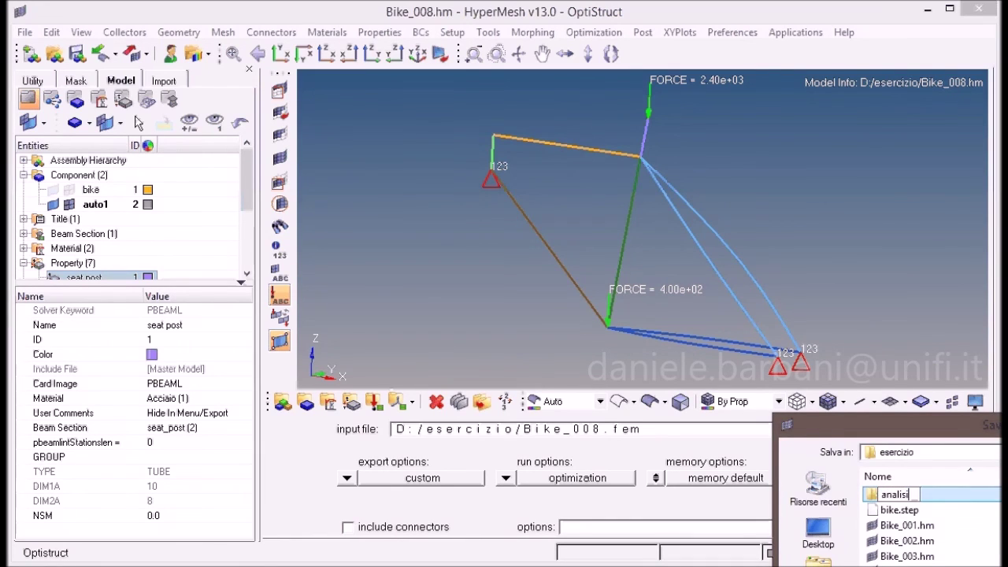
{"action": "key", "text": "Return"}
{"action": "key", "text": "Return"}
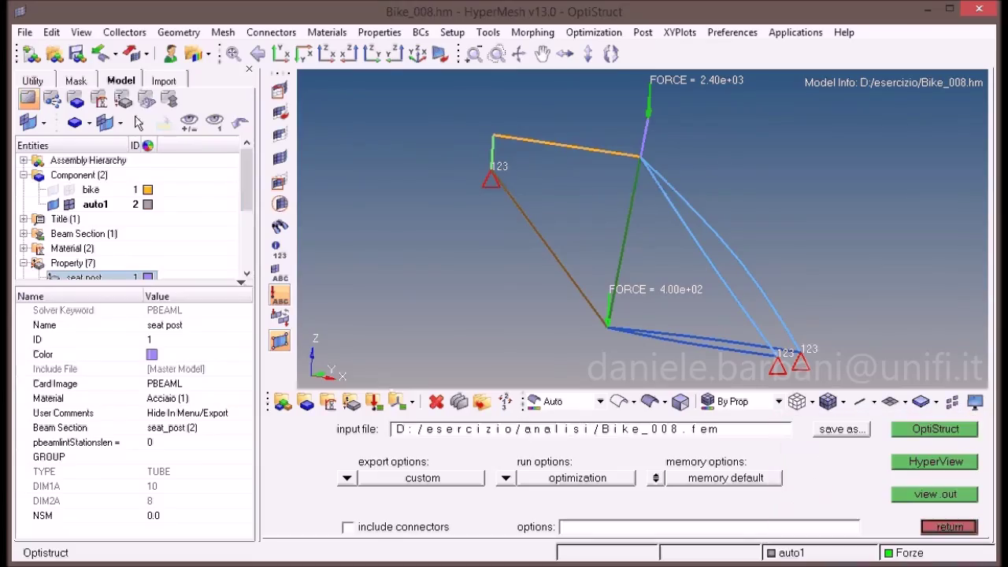
{"action": "left_click", "coordinate": [946, 430]}
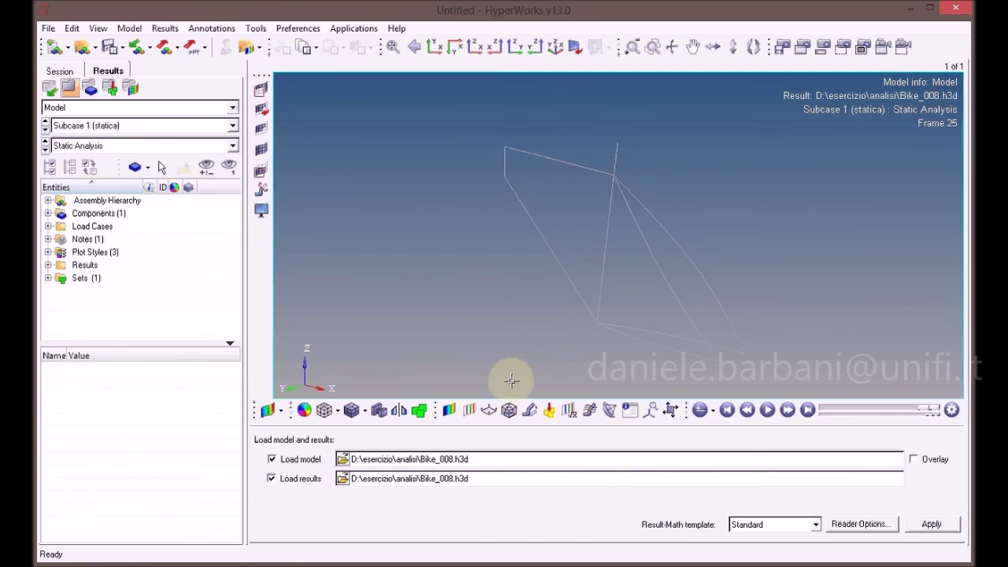
- In HyperView, contour the Element Stresses (1D) result with the CBAR/CBEAM Long. Stress SAMAX component on the frame
{"action": "left_click", "coordinate": [449, 410]}
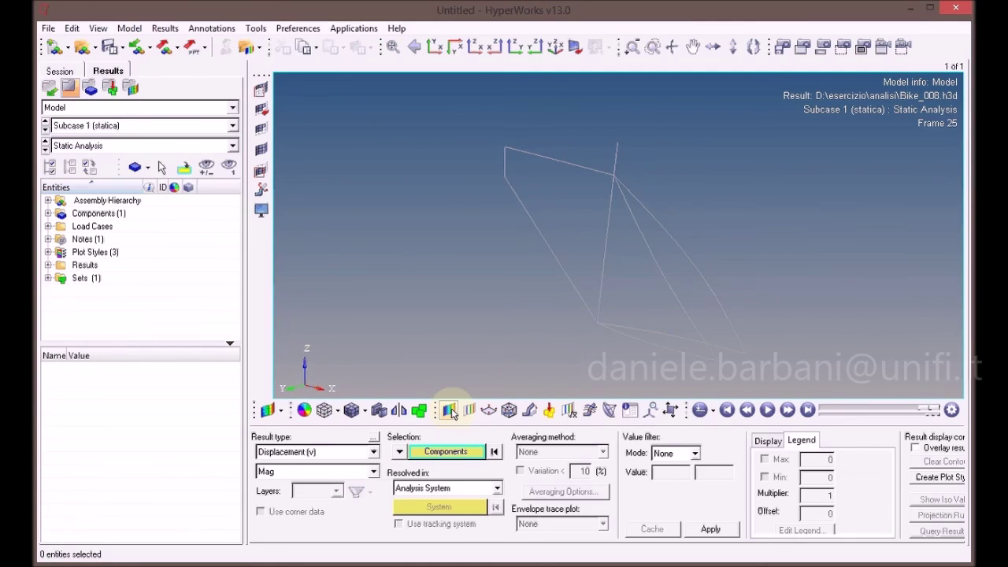
{"action": "left_click", "coordinate": [373, 452]}
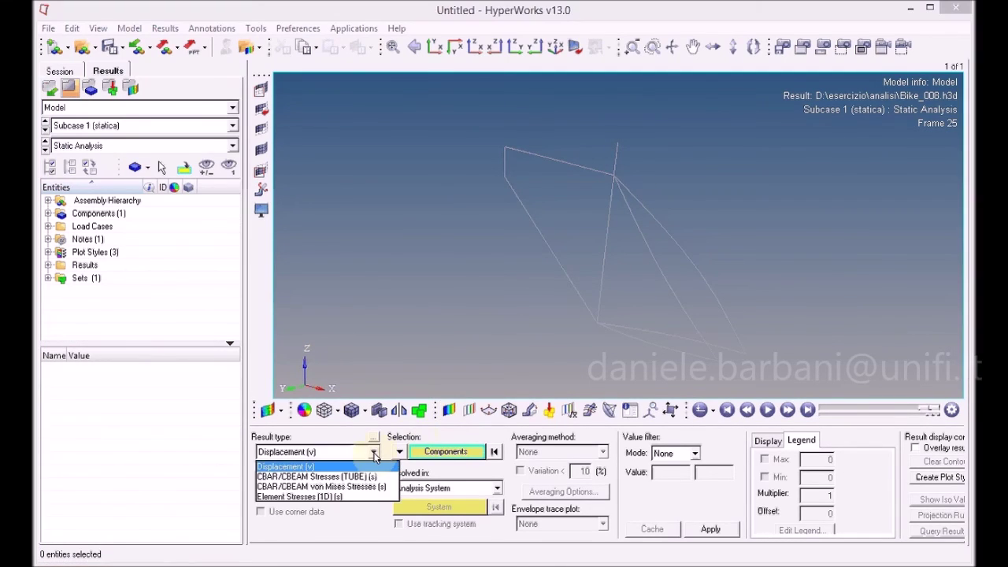
{"action": "left_click", "coordinate": [319, 498]}
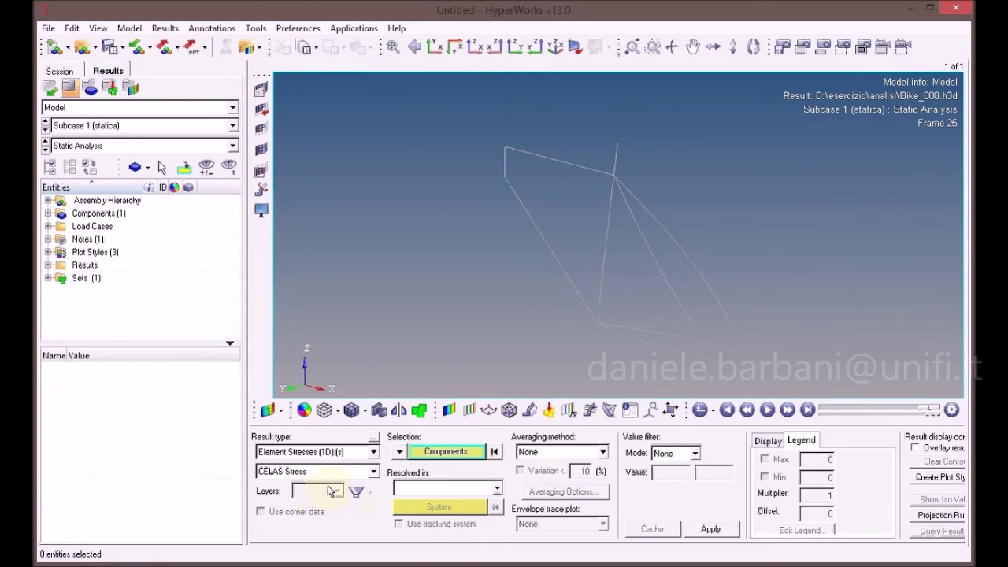
{"action": "left_click", "coordinate": [373, 472]}
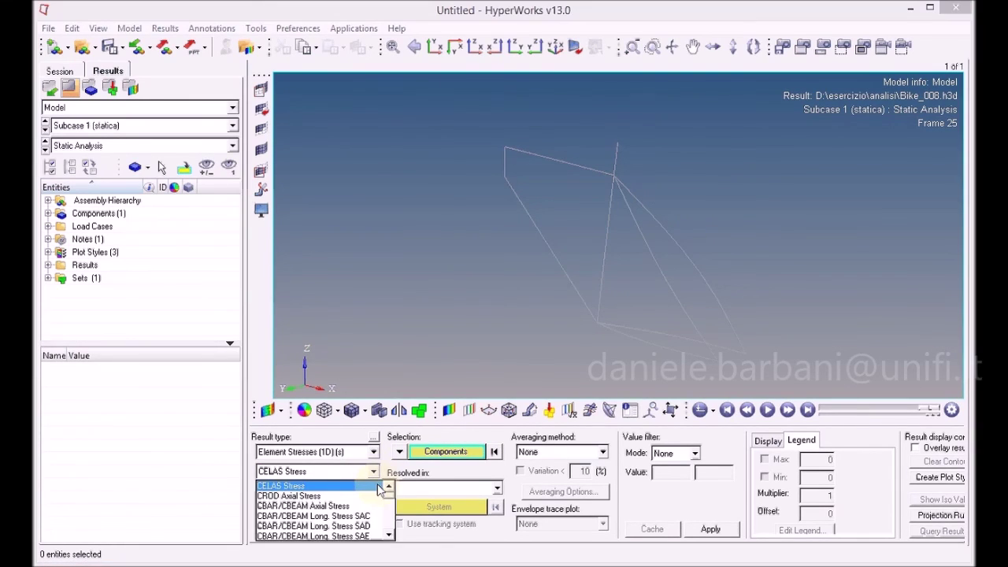
{"action": "left_click", "coordinate": [388, 536]}
{"action": "left_click", "coordinate": [388, 537]}
{"action": "left_click", "coordinate": [388, 537]}
{"action": "left_click", "coordinate": [387, 536]}
{"action": "left_click", "coordinate": [387, 536]}
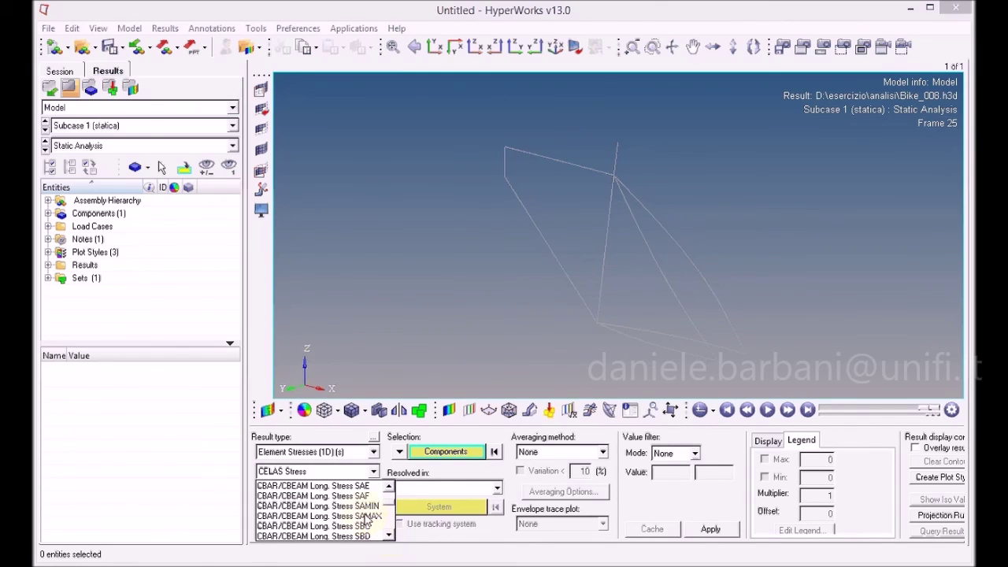
{"action": "left_click", "coordinate": [369, 516]}
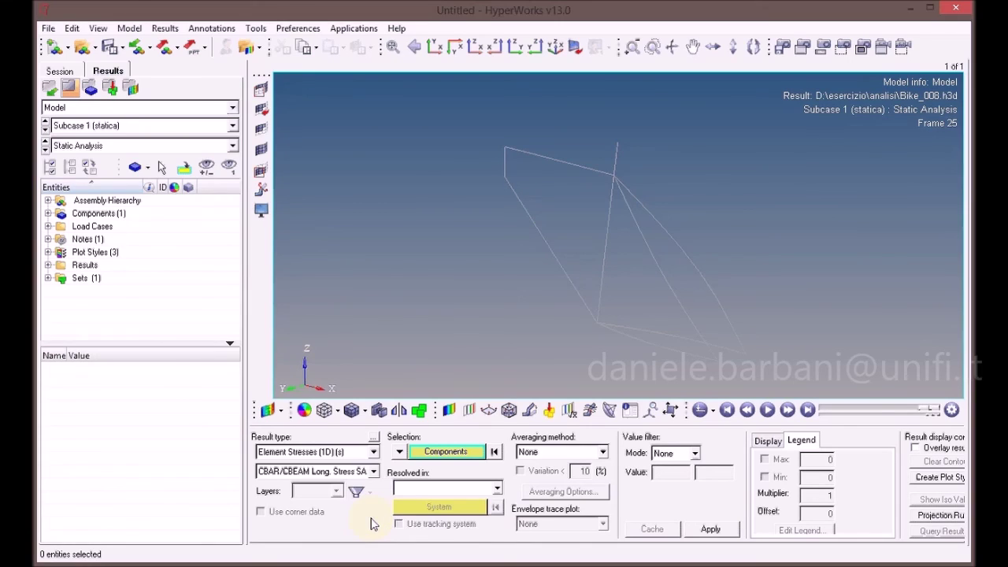
{"action": "left_click", "coordinate": [710, 529]}
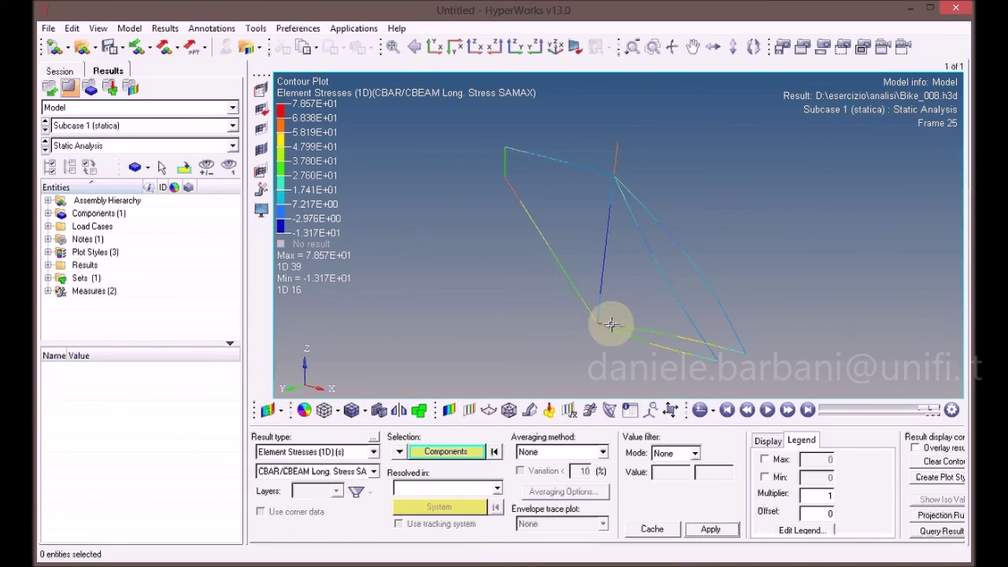
- Switch the element stress contour to the CBAR/CBEAM Long. Stress SBMAX component
{"action": "left_click", "coordinate": [375, 473]}
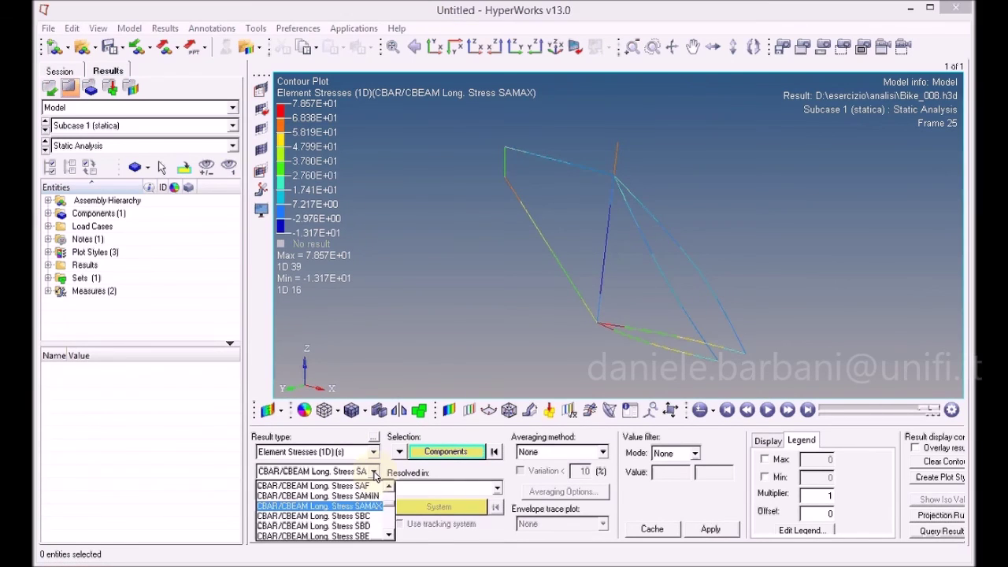
{"action": "left_click", "coordinate": [389, 536]}
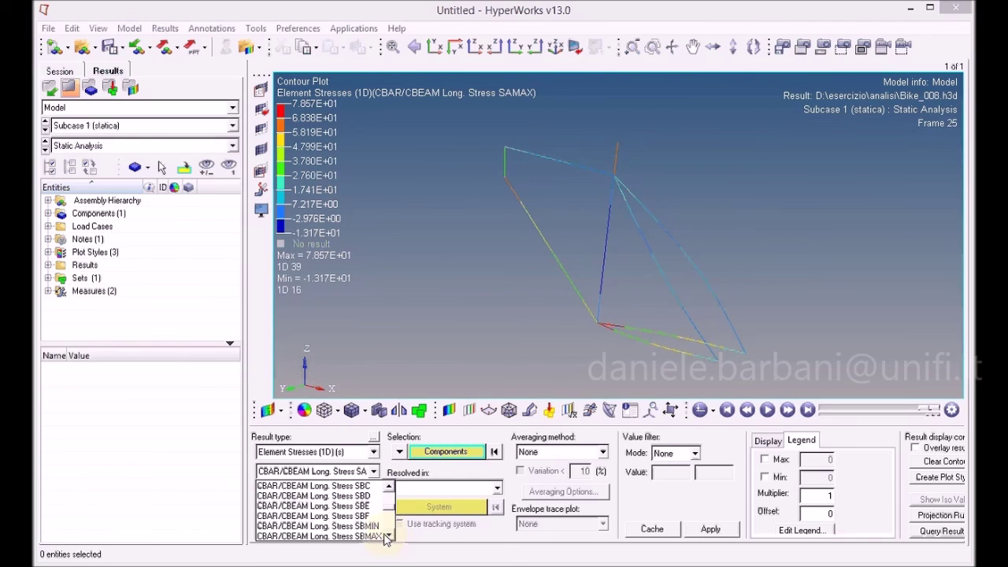
{"action": "left_click", "coordinate": [377, 536]}
{"action": "left_click", "coordinate": [712, 533]}
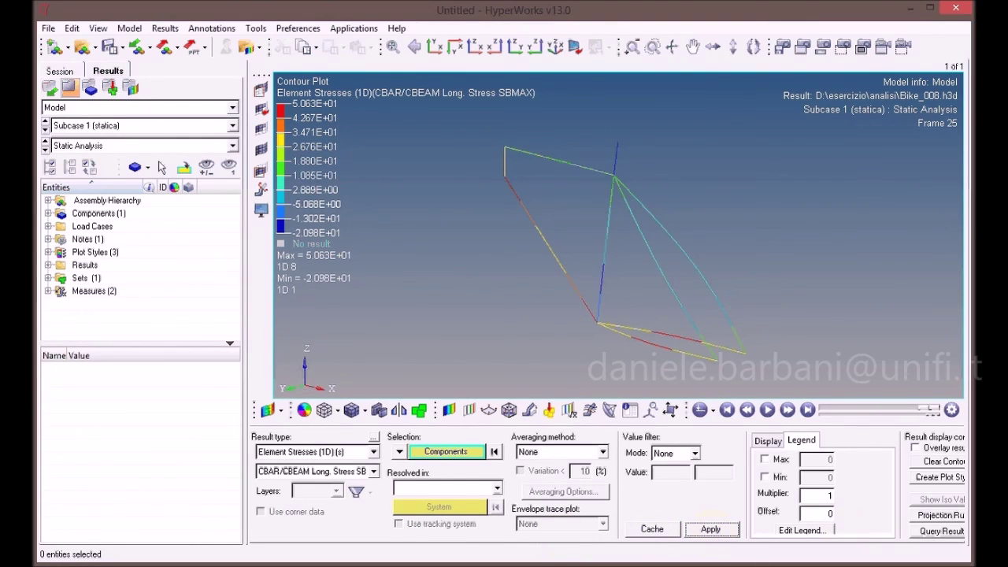